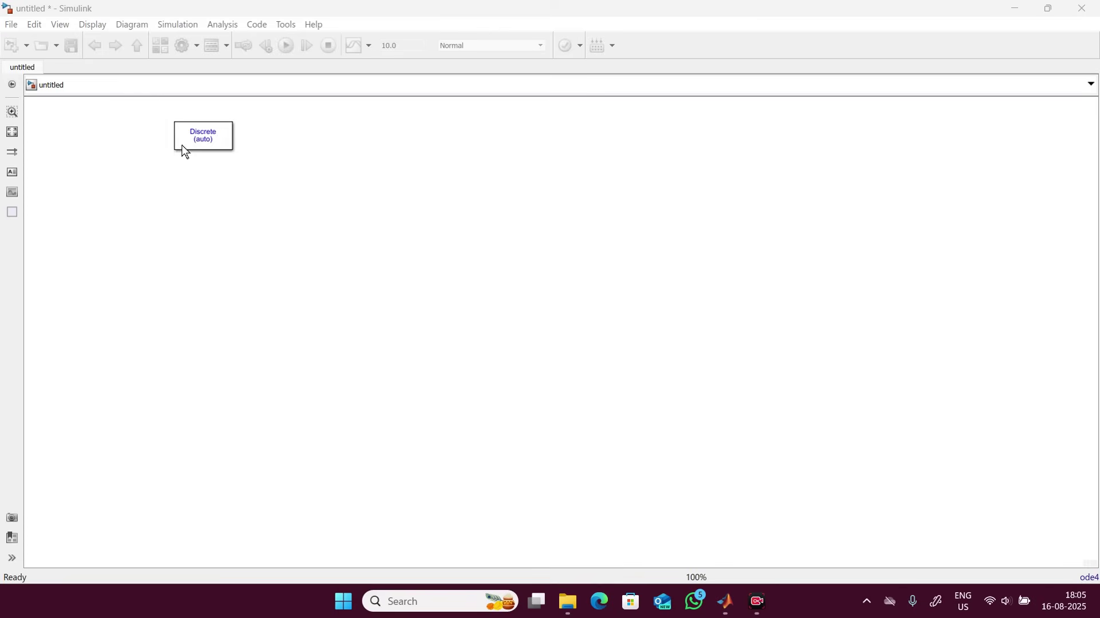
left_click(202, 141)
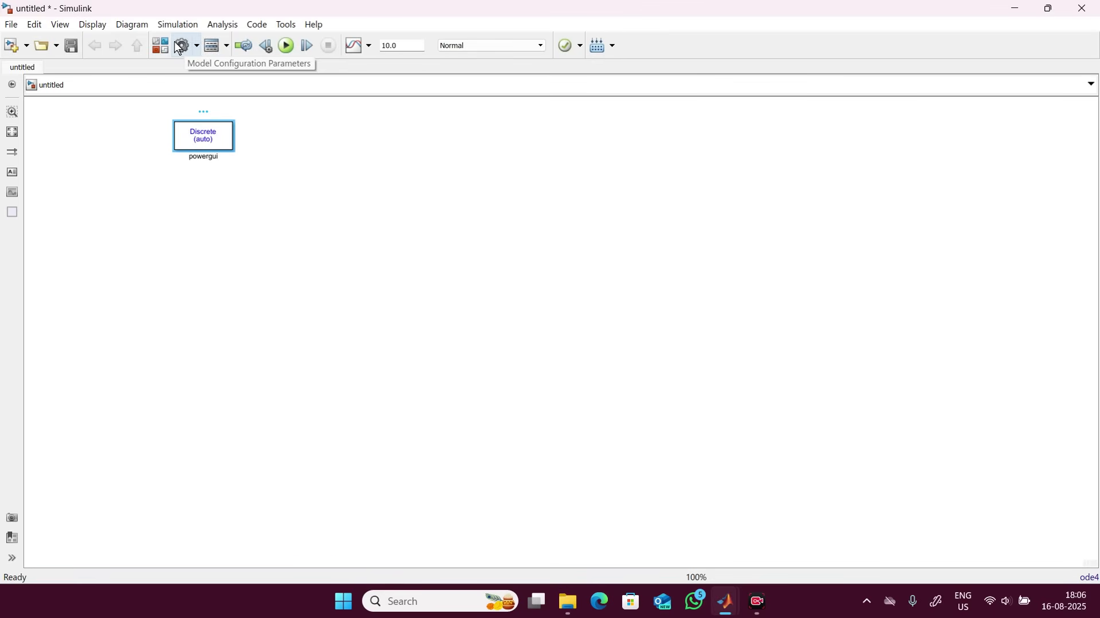
left_click(179, 49)
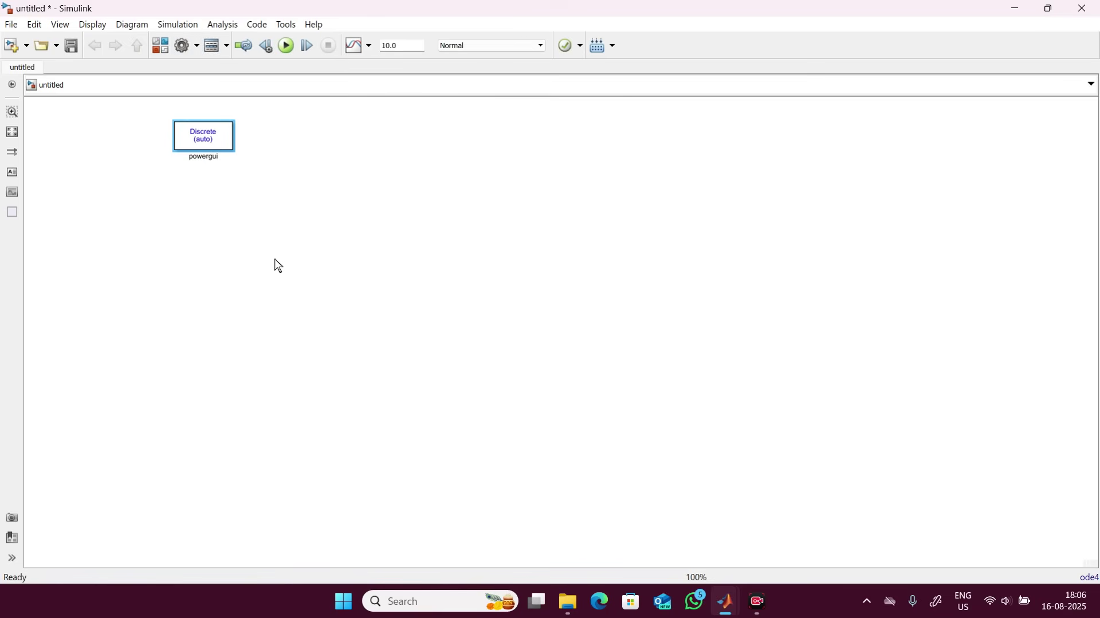
Insert a DC Voltage Source block from the 'dc sou' search and move it up and left
double_click(208, 346)
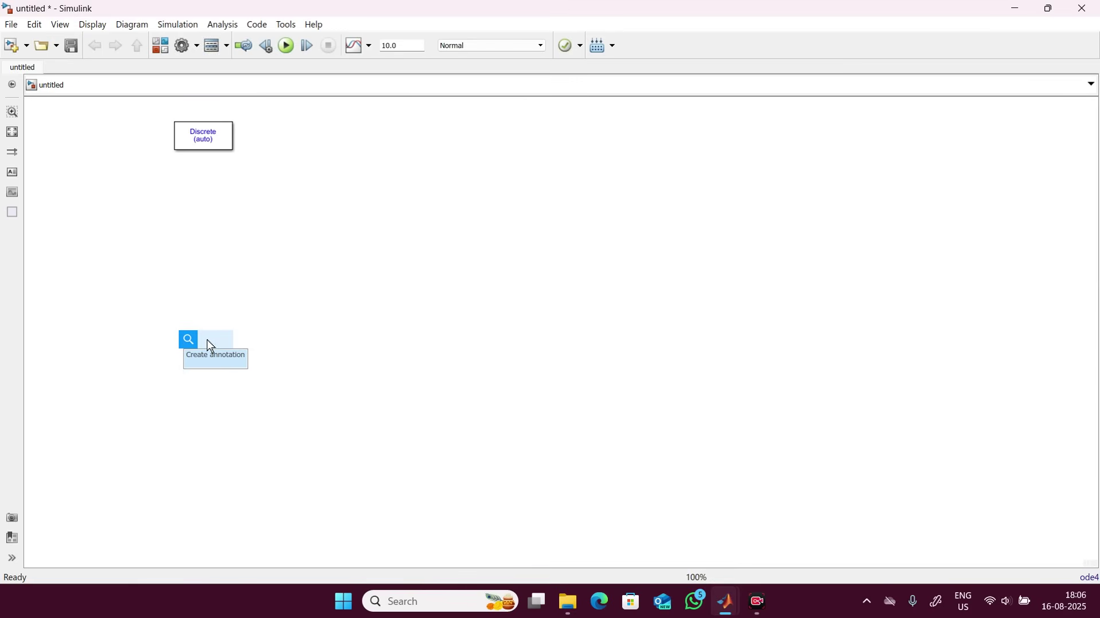
type("dc")
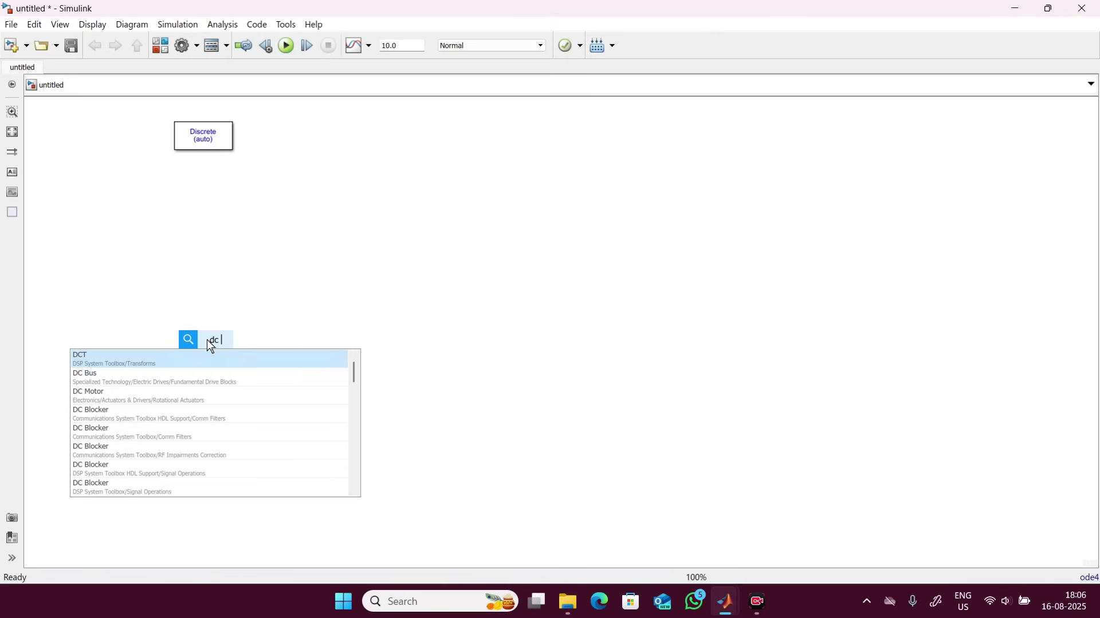
type(" sou")
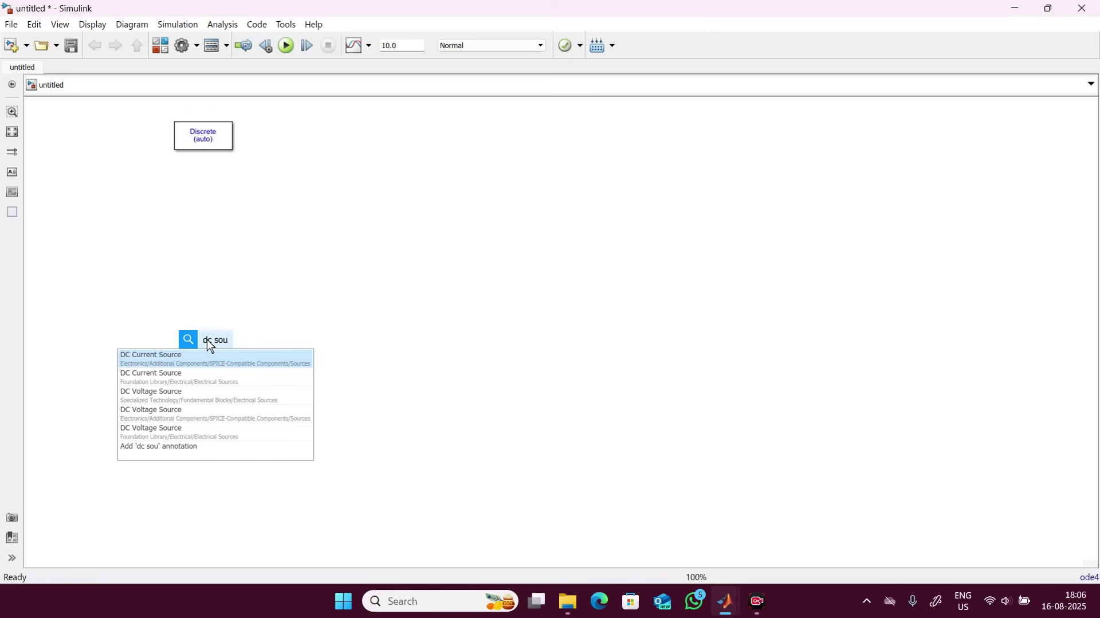
key("Down")
key("Down")
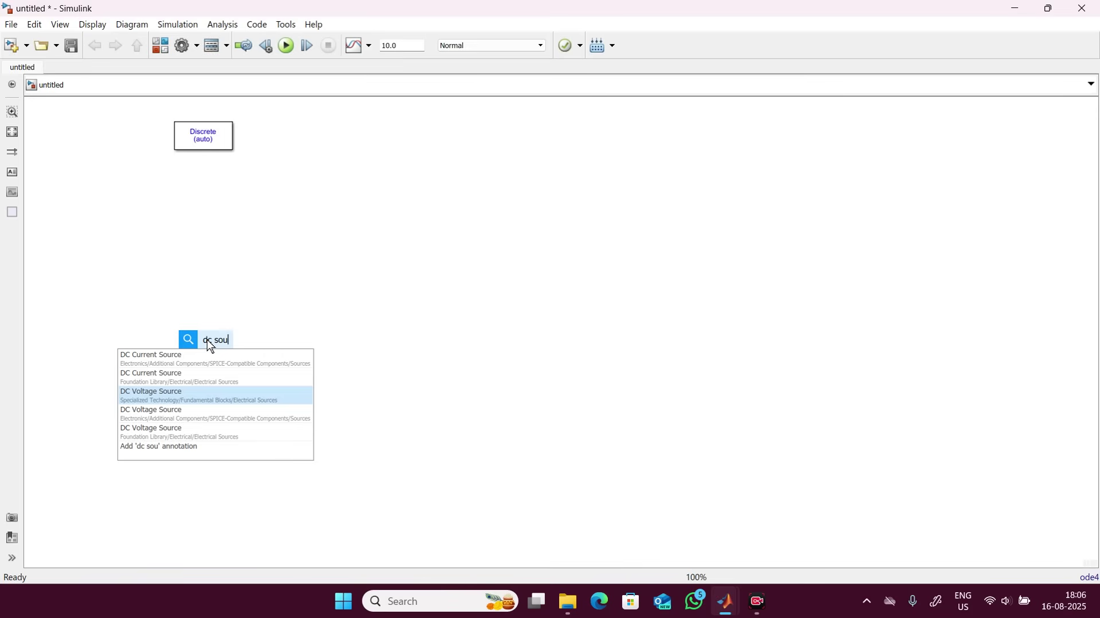
key("Return")
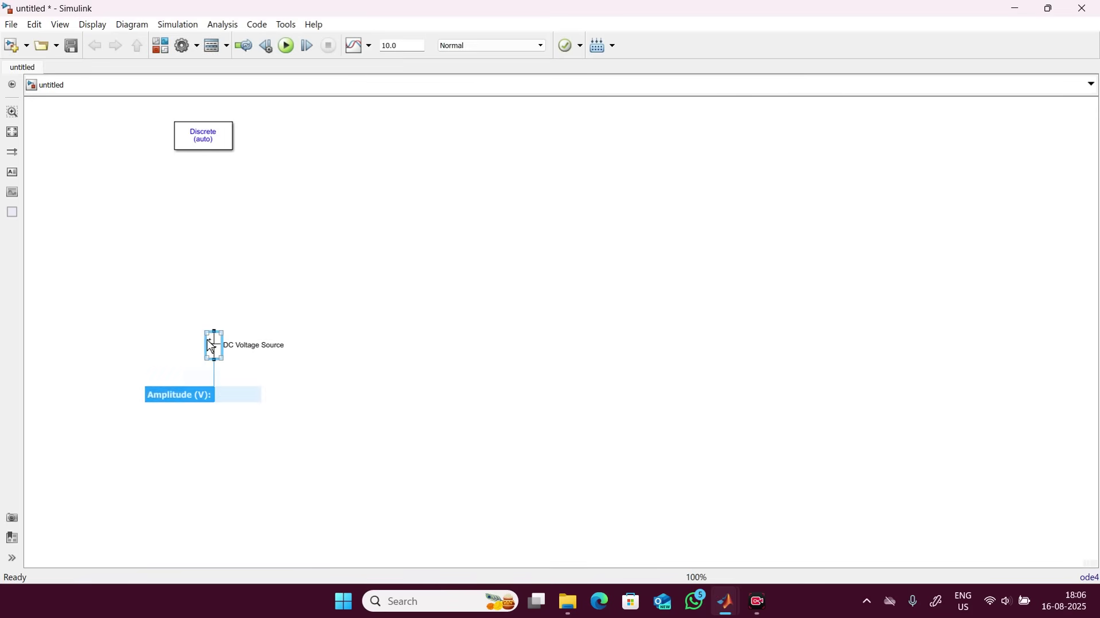
left_click_drag(212, 346, 127, 318)
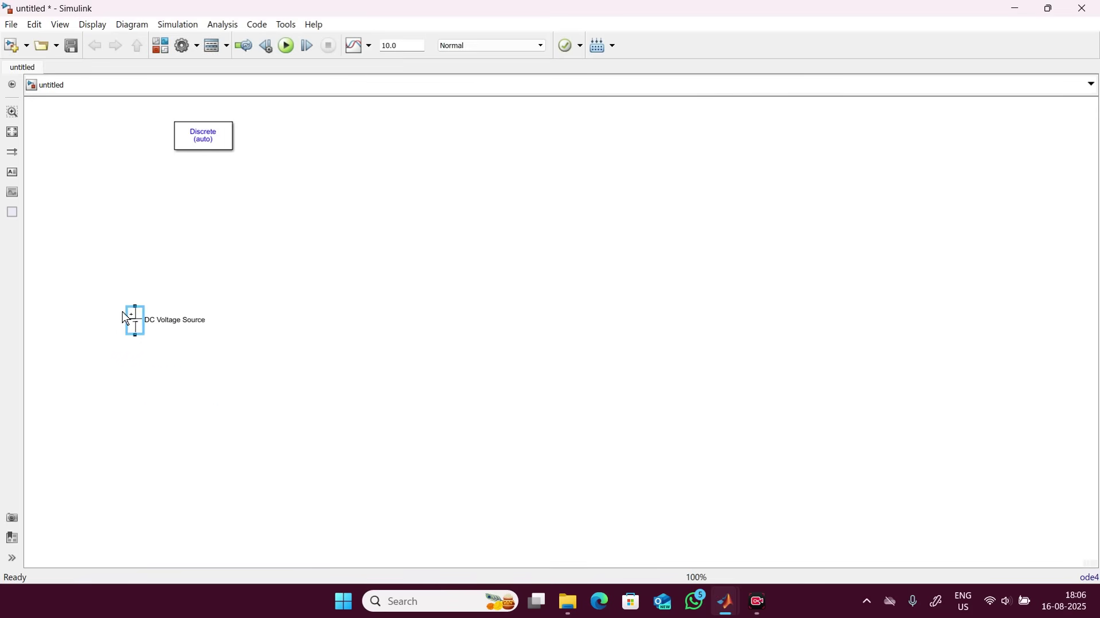
Rename the DC Voltage Source block to Vdc
left_click(182, 313)
key("BackSpace")
key("BackSpace")
key("BackSpace")
key("BackSpace")
key("BackSpace")
key("BackSpace")
key("BackSpace")
key("BackSpace")
key("BackSpace")
key("BackSpace")
key("BackSpace")
key("BackSpace")
key("BackSpace")
key("BackSpace")
key("BackSpace")
key("BackSpace")
key("BackSpace")
type("MDC")
key("BackSpace")
key("BackSpace")
type("dc")
left_click(213, 343)
Set Vdc's amplitude to 800 V
left_click(118, 315)
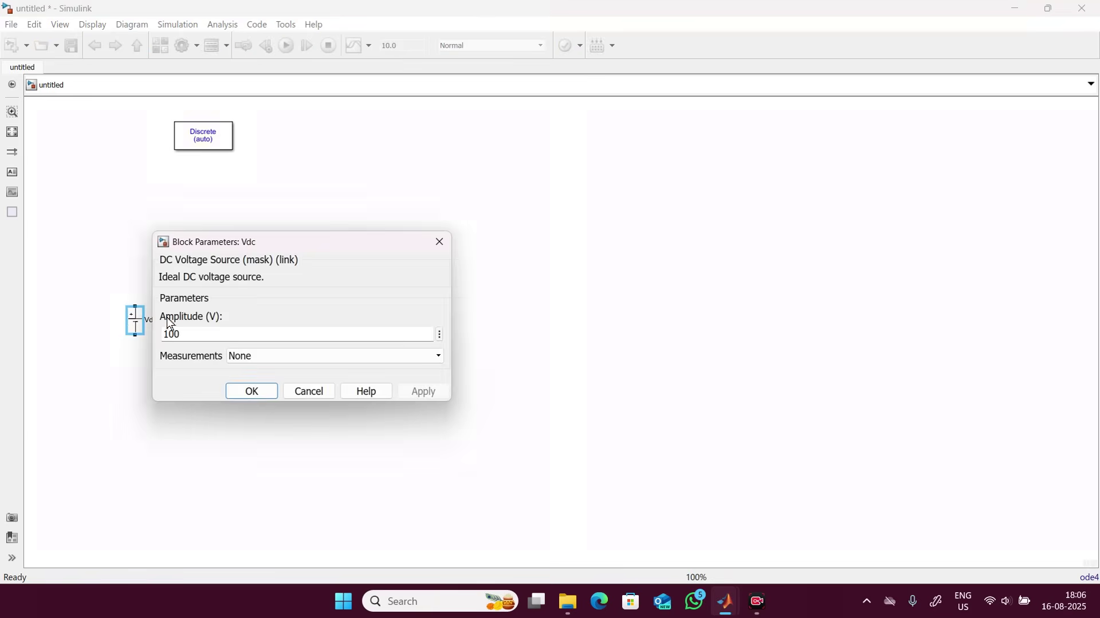
double_click(182, 322)
type("800")
key("Return")
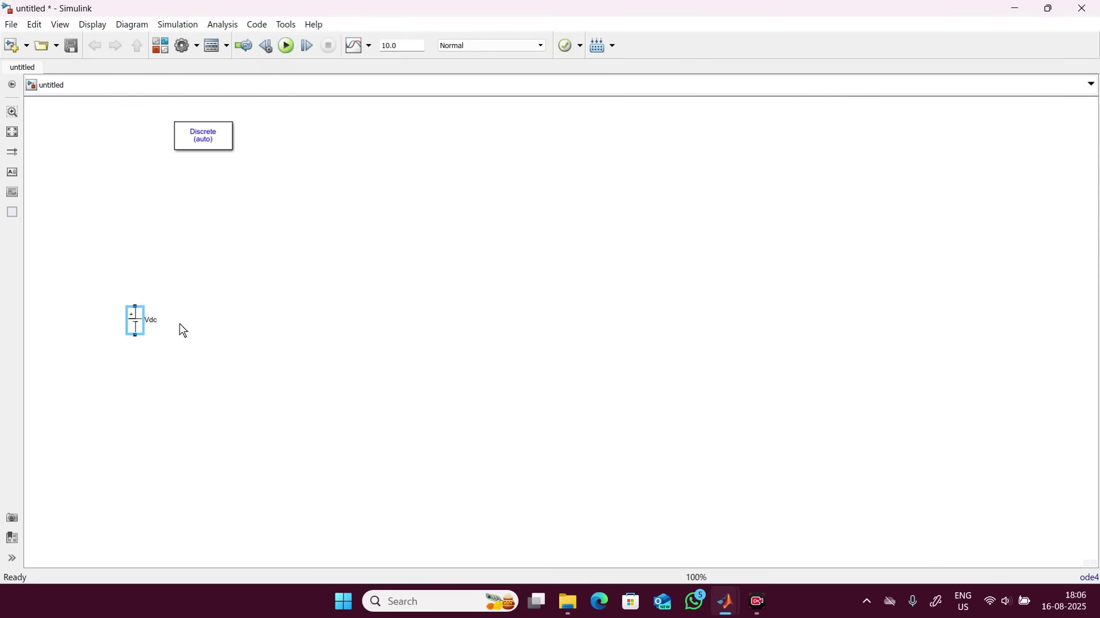
Insert a Universal Bridge block beside Vdc using the 'univer' search
double_click(261, 323)
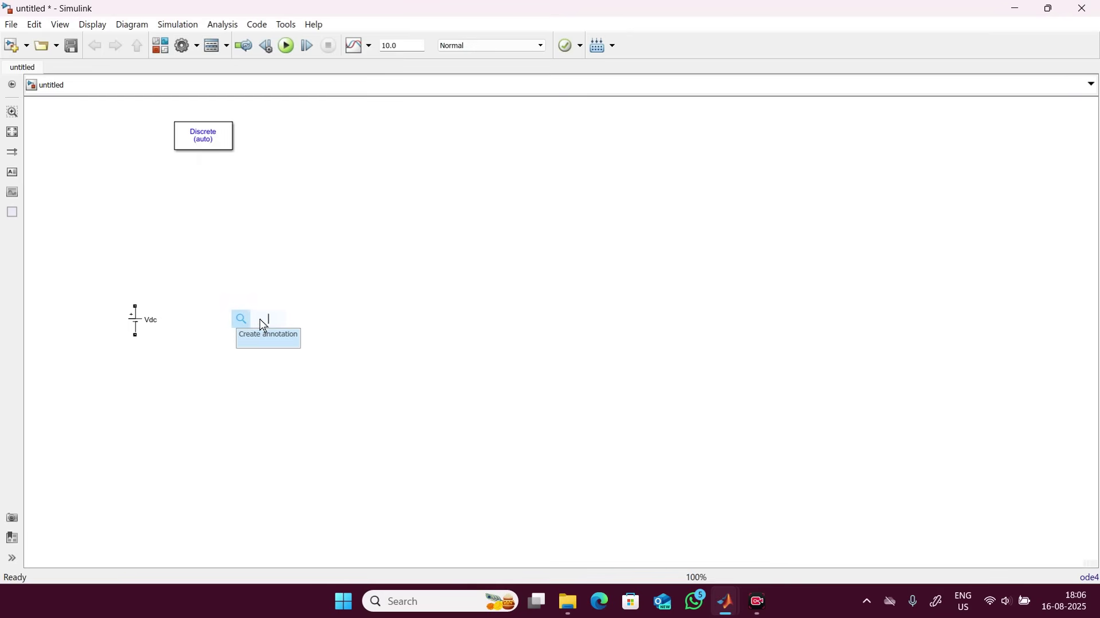
type("uni")
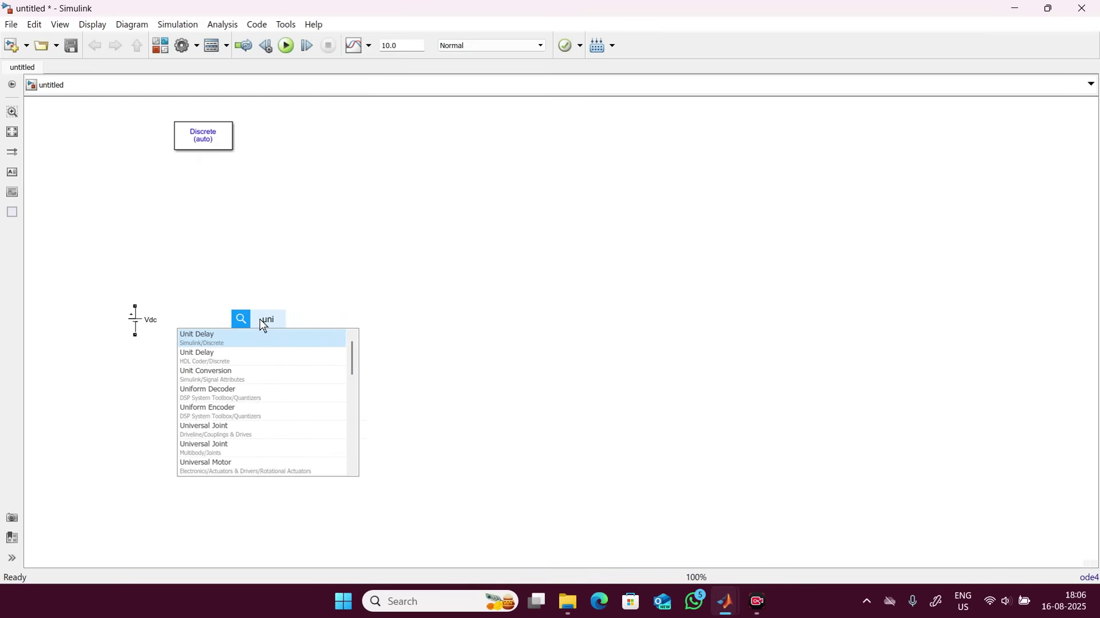
type("ver")
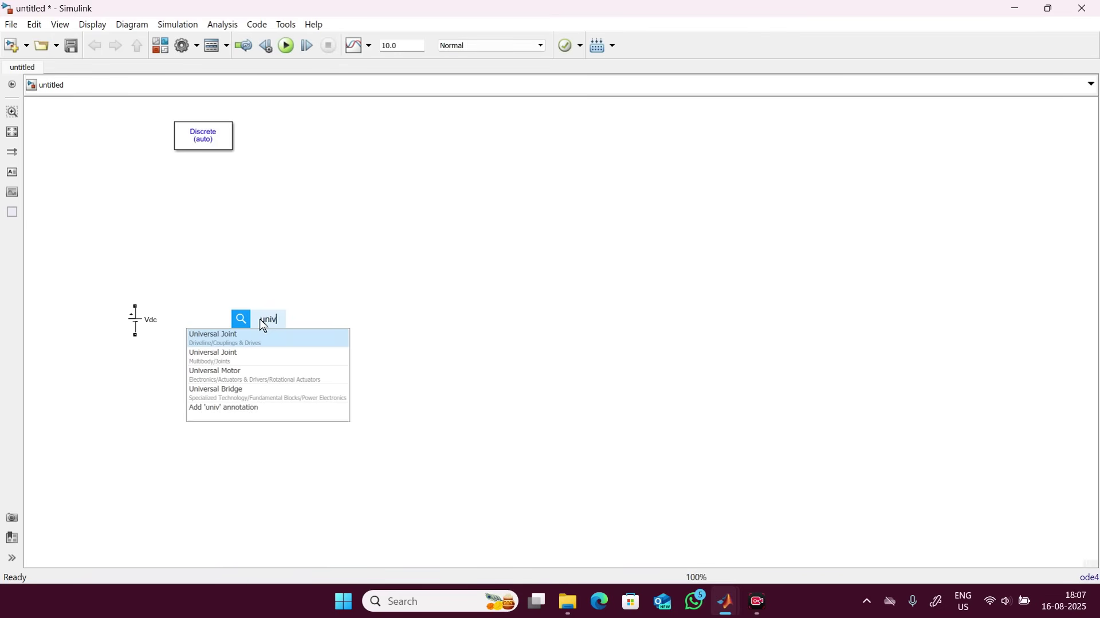
key("Down")
key("Down")
key("Down")
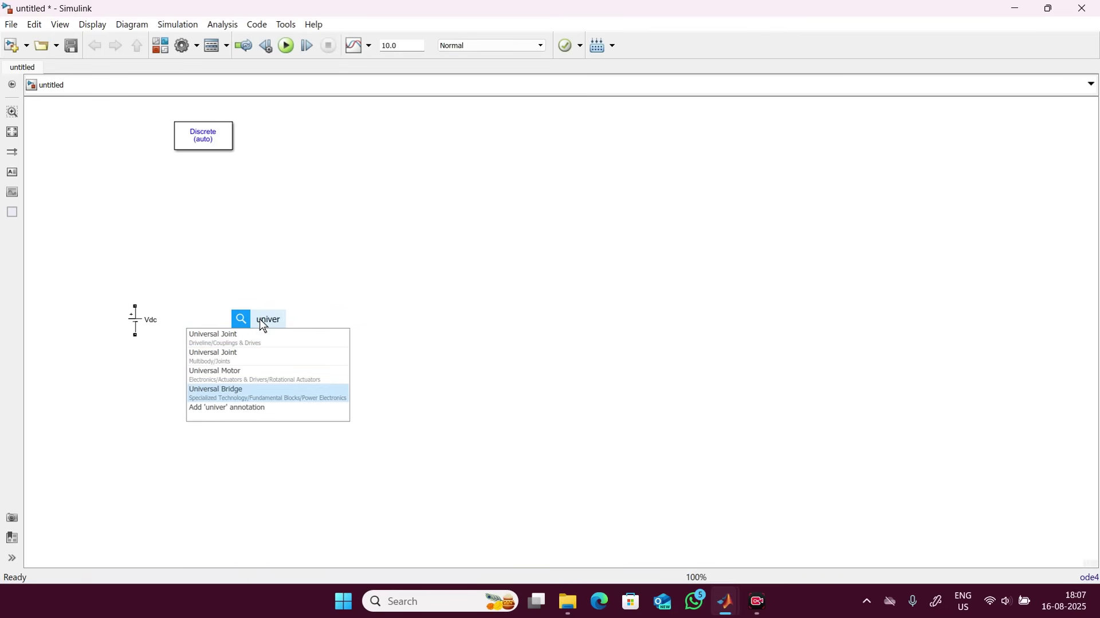
key("Return")
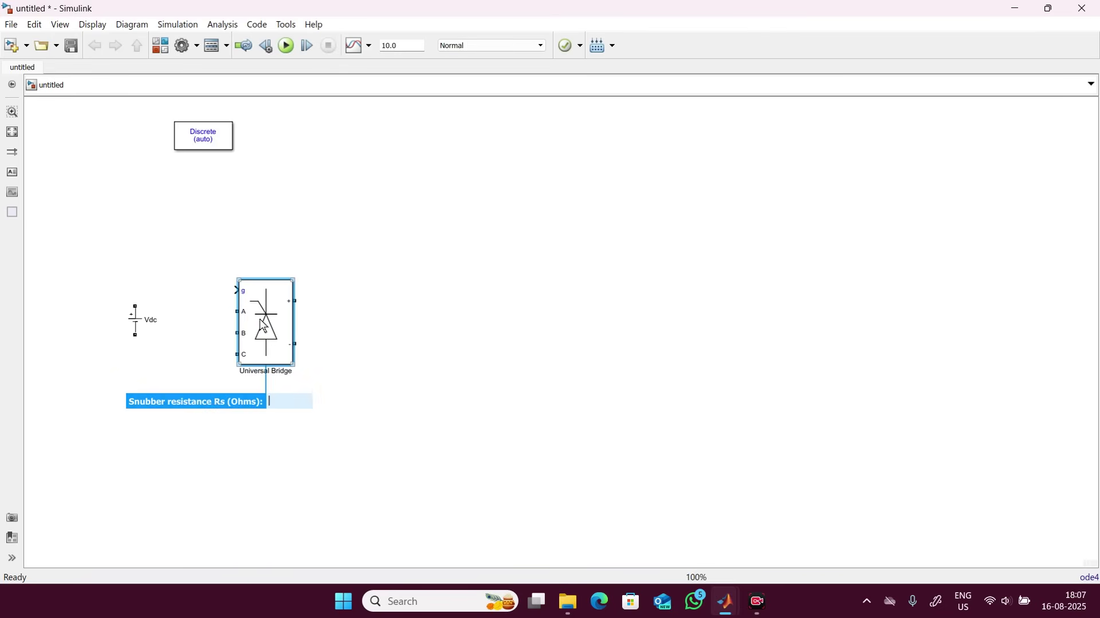
Set the Universal Bridge's power electronic device to IGBT / Diodes and apply
double_click(292, 329)
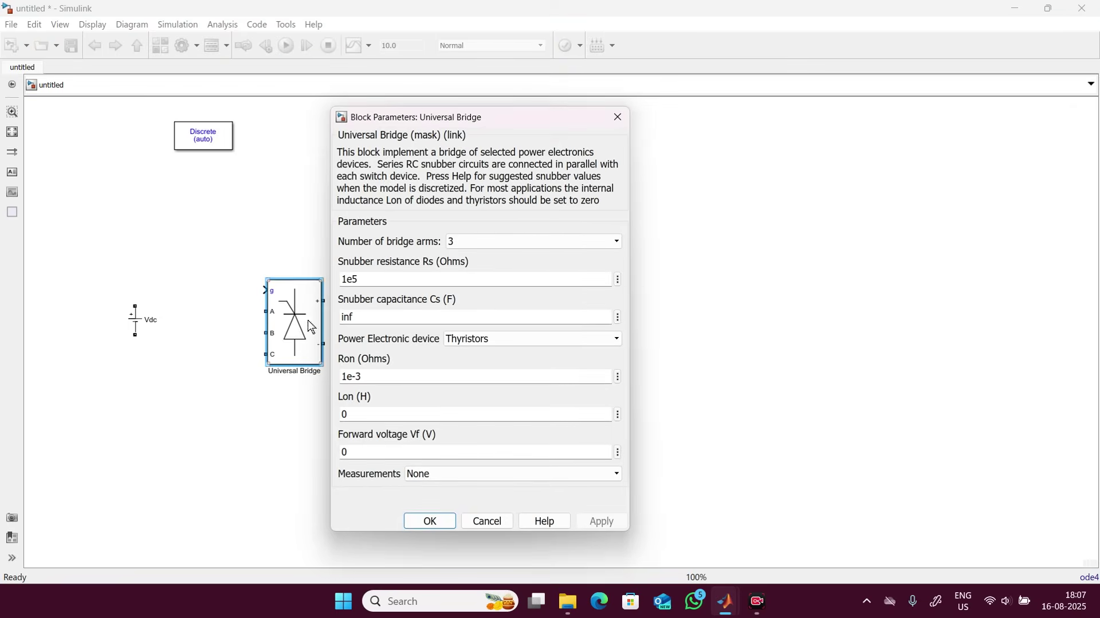
left_click(490, 339)
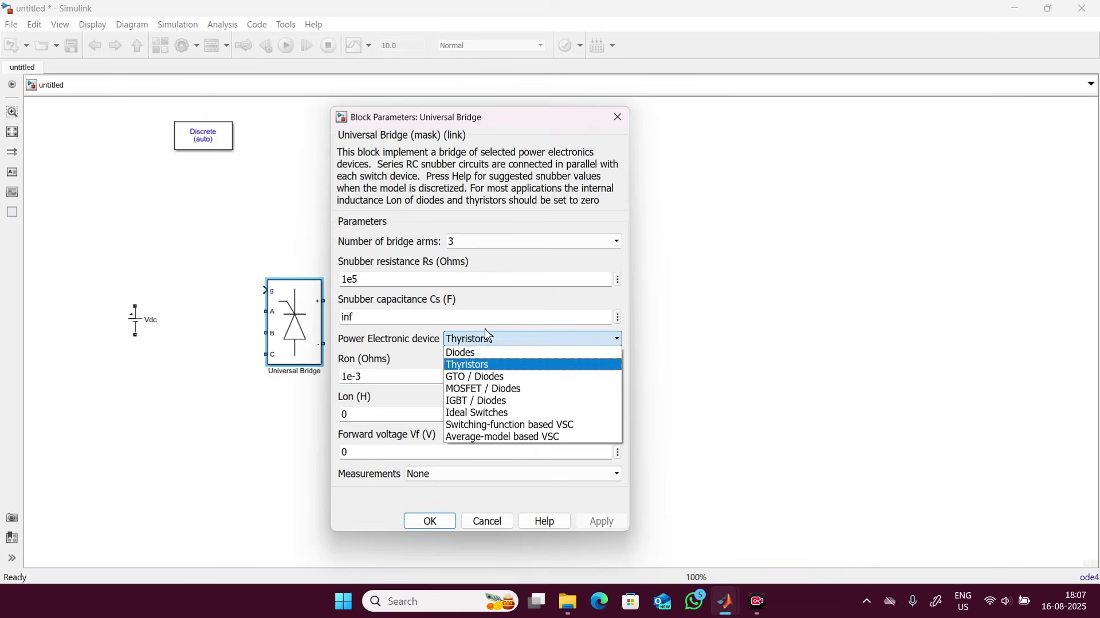
left_click(480, 401)
left_click(603, 483)
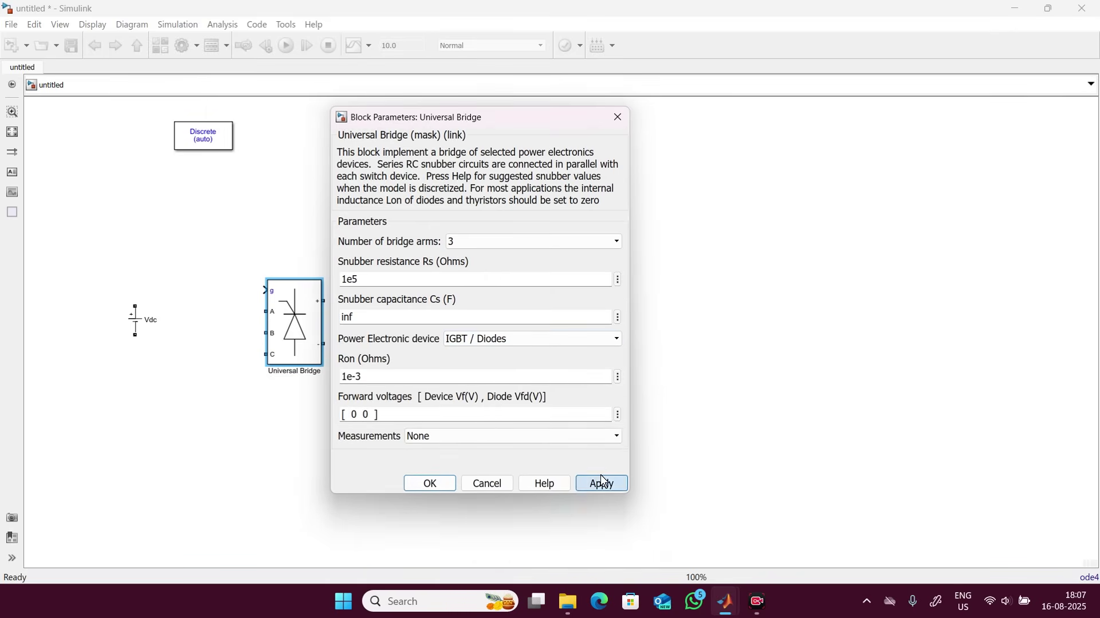
left_click(429, 483)
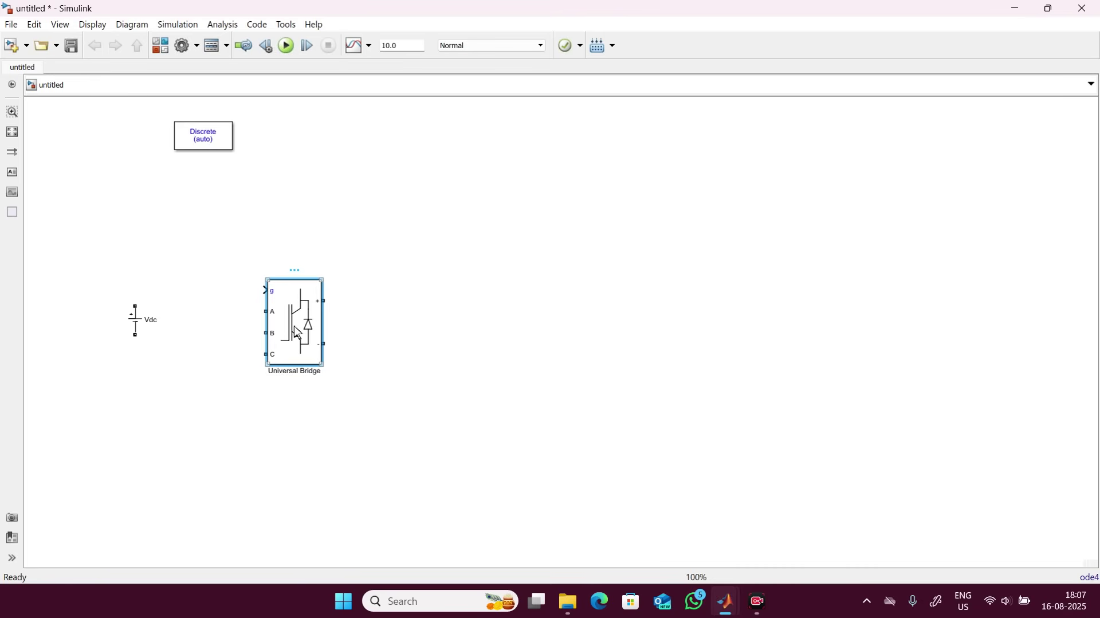
Move the bridge next to Vdc and wire Vdc's + and - terminals to it
left_click_drag(297, 332, 236, 333)
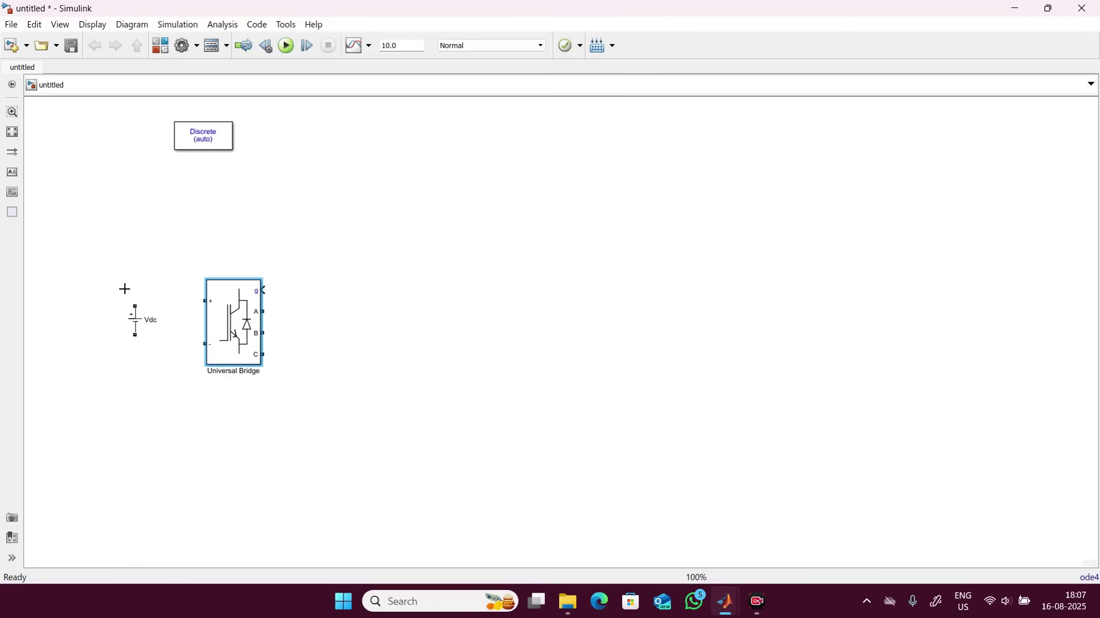
left_click_drag(135, 306, 206, 301)
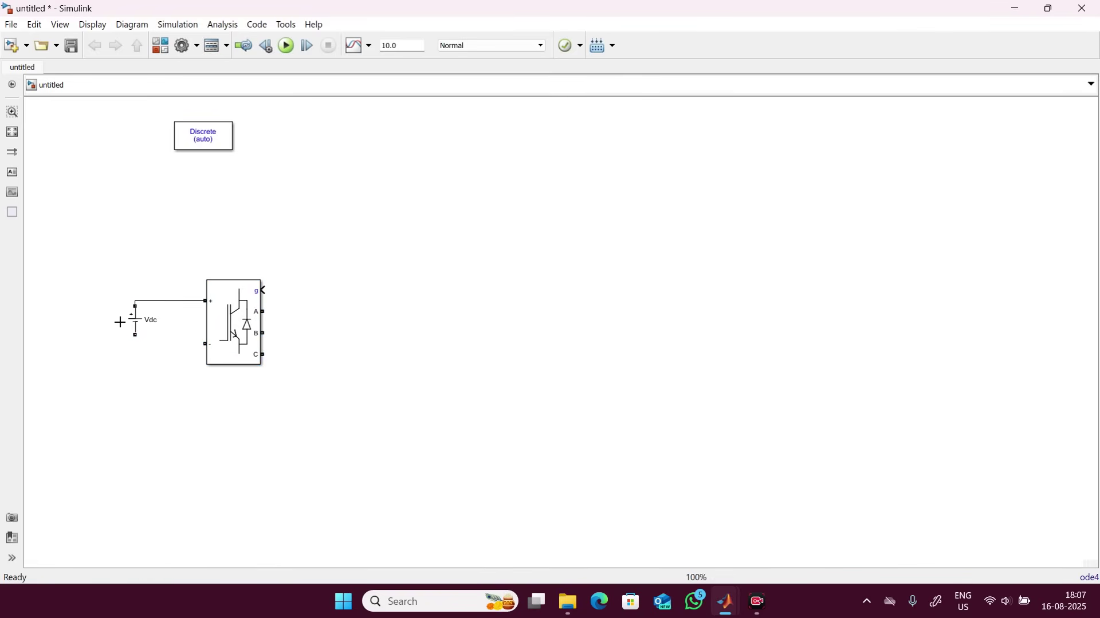
left_click_drag(135, 335, 186, 334)
Rename the Universal Bridge to '3-phase Inverter'
left_click(232, 330)
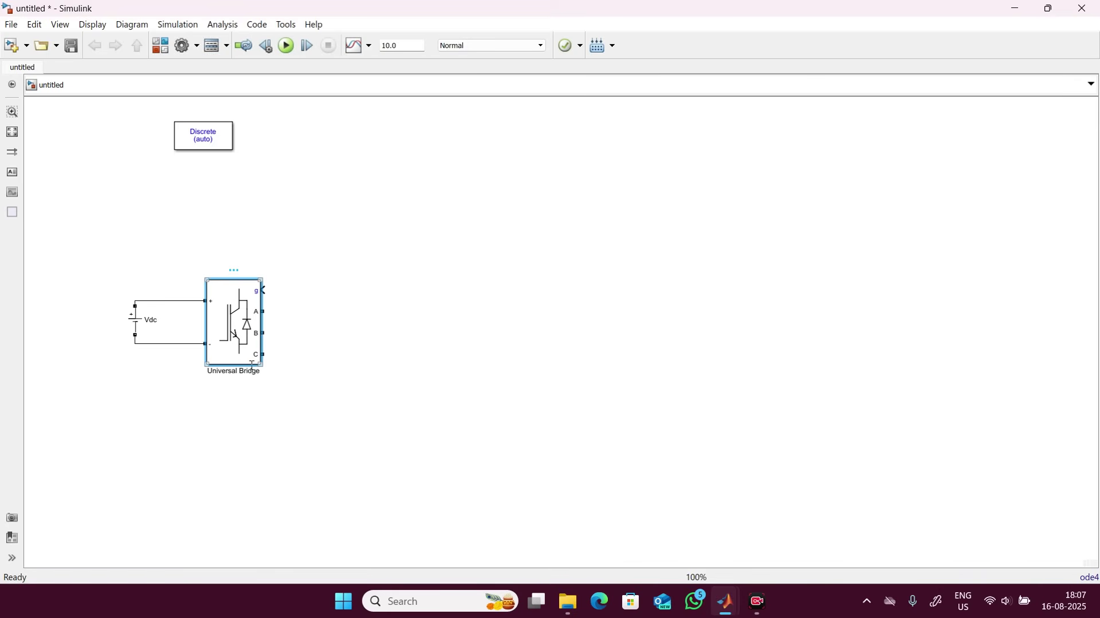
left_click(252, 368)
key("BackSpace")
key("BackSpace")
key("BackSpace")
key("BackSpace")
key("BackSpace")
key("BackSpace")
key("BackSpace")
key("BackSpace")
key("BackSpace")
key("BackSpace")
key("BackSpace")
key("BackSpace")
key("BackSpace")
key("BackSpace")
key("BackSpace")
key("BackSpace")
type("3-phase Inverter")
left_click(319, 394)
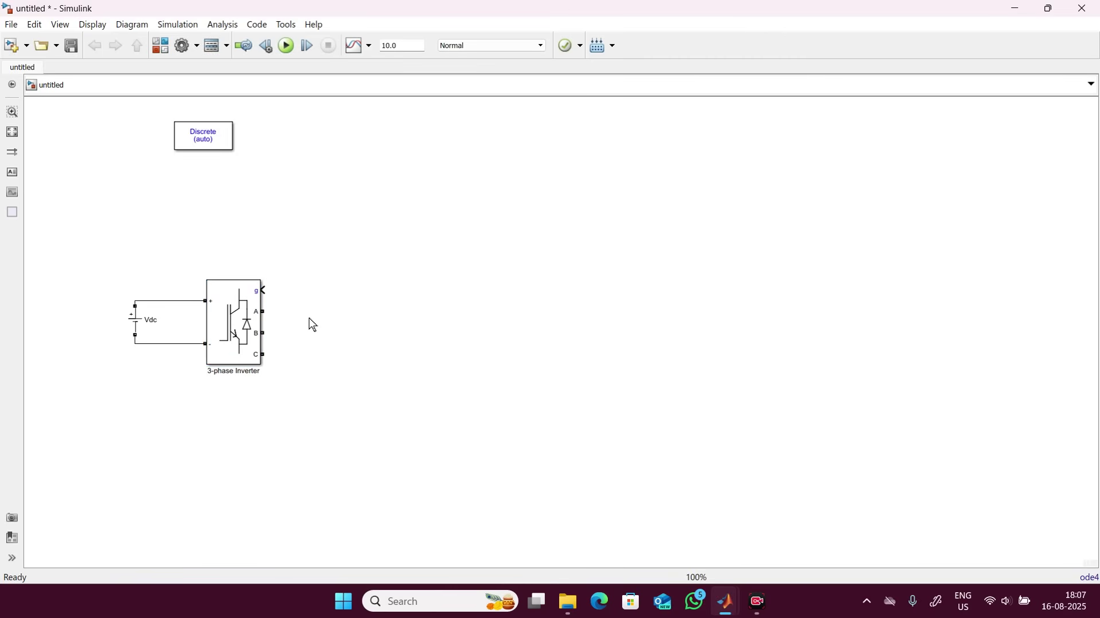
Insert a Three-Phase V-I Measurement block to the right of the inverter
double_click(347, 335)
type("vi")
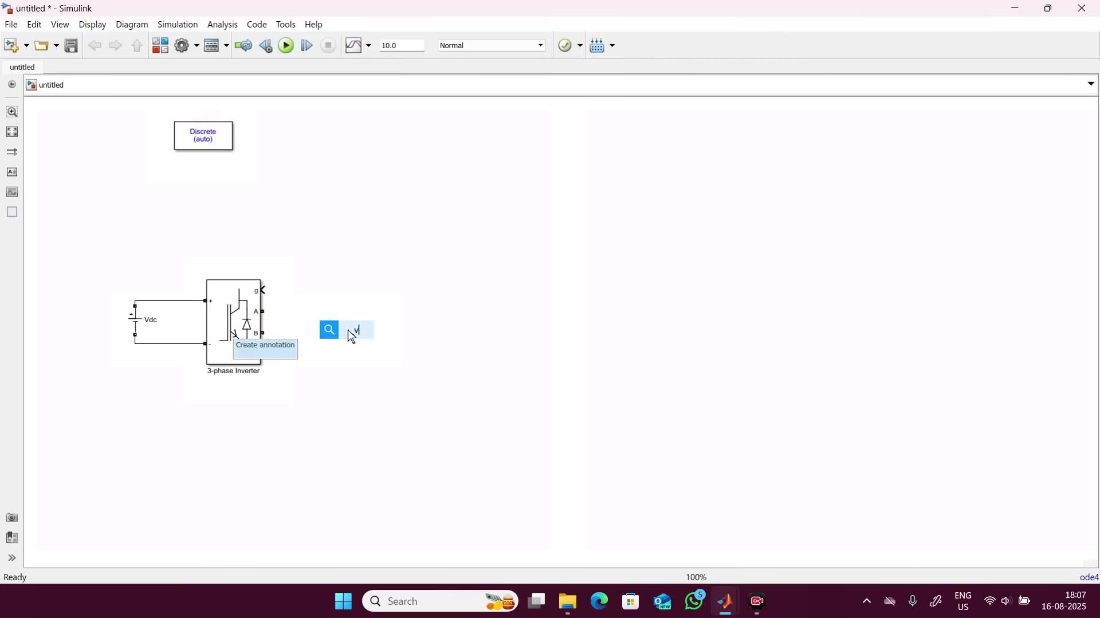
type(" meas")
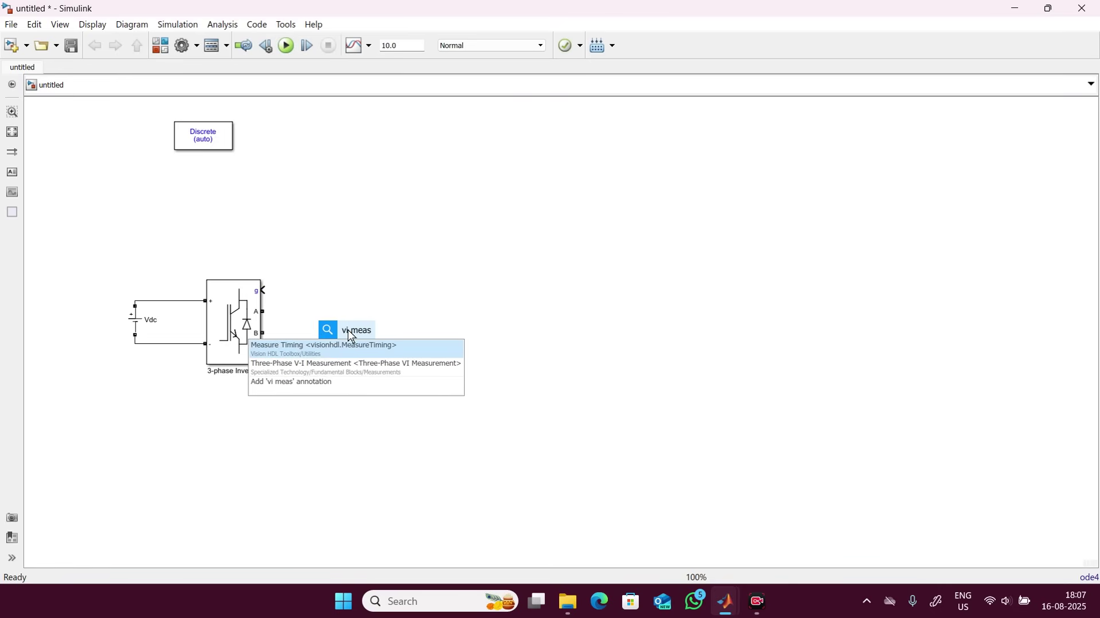
key("Down")
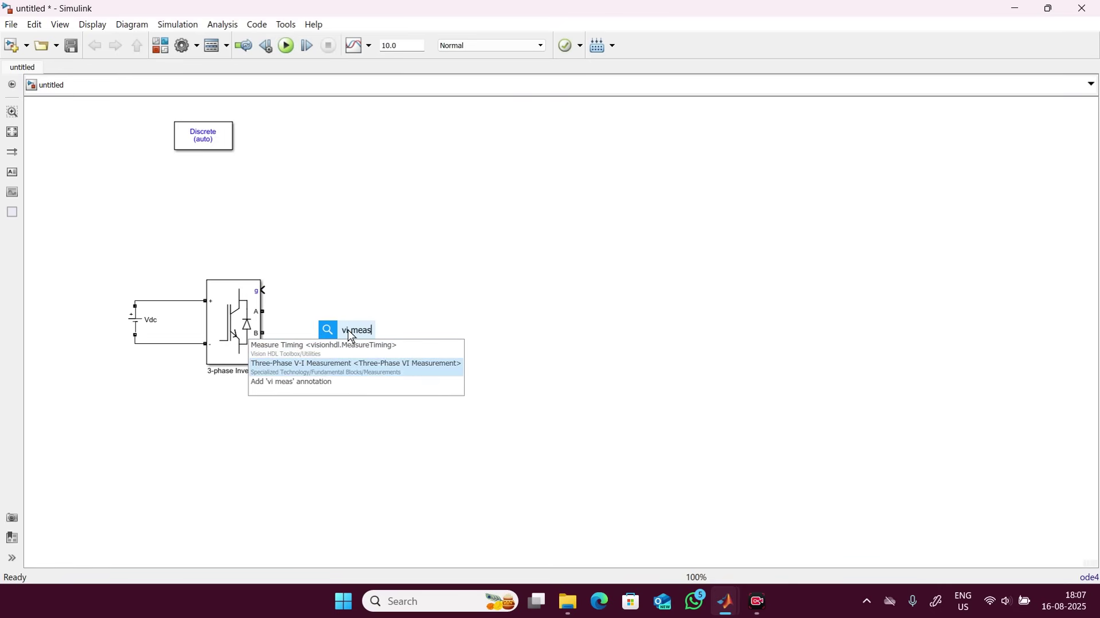
key("Return")
left_click_drag(352, 337, 389, 336)
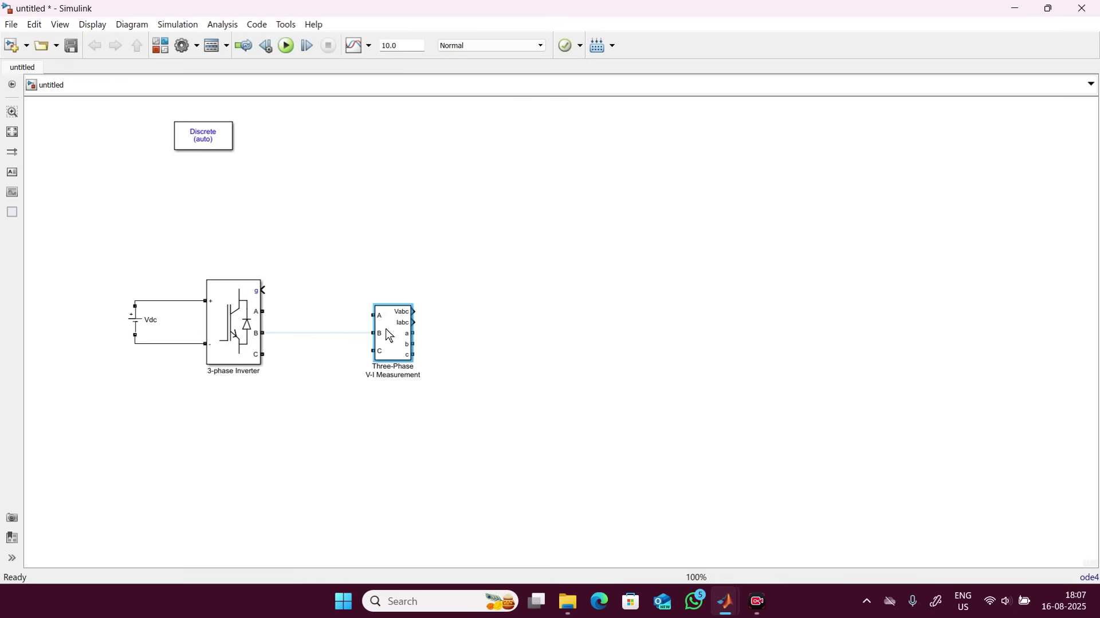
Set voltage measurement to phase-to-phase and label the voltage signal Vabc_B1
double_click(389, 337)
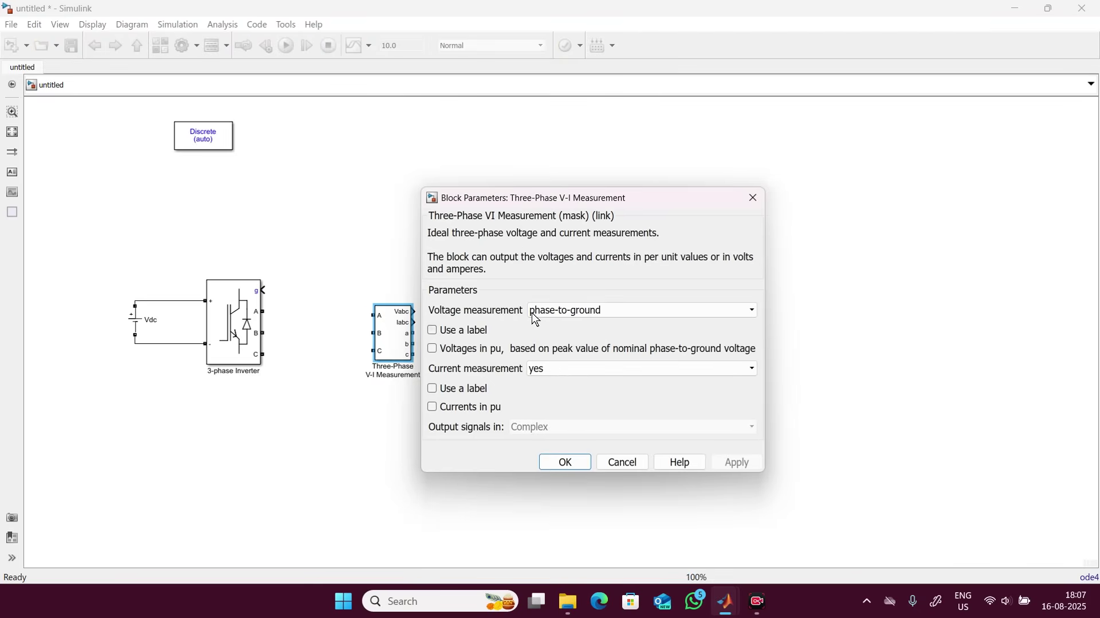
left_click(553, 314)
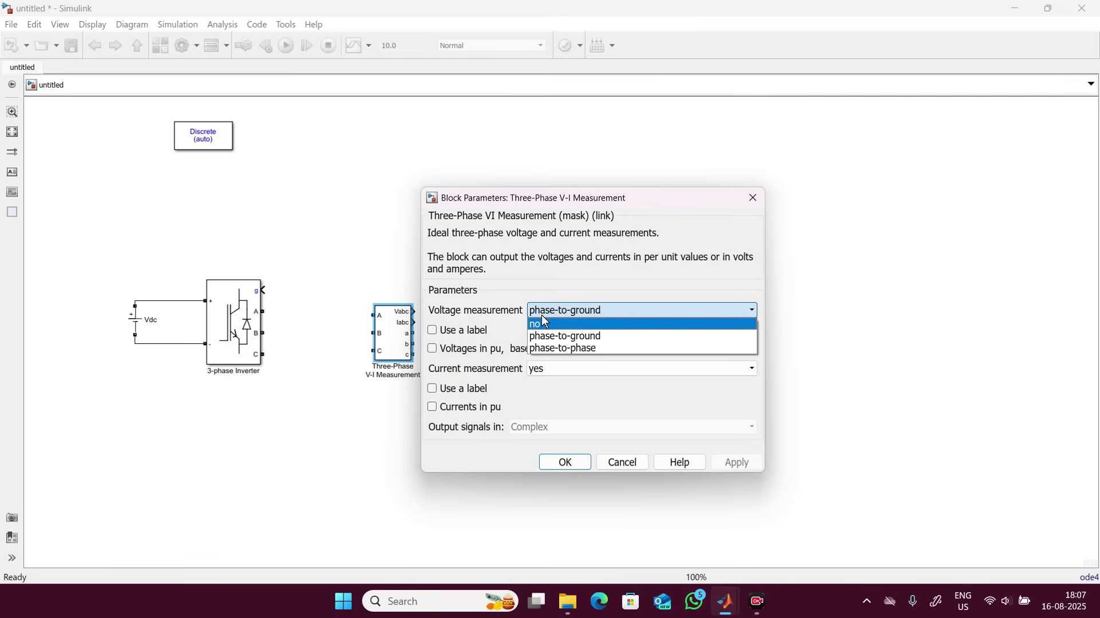
left_click(544, 347)
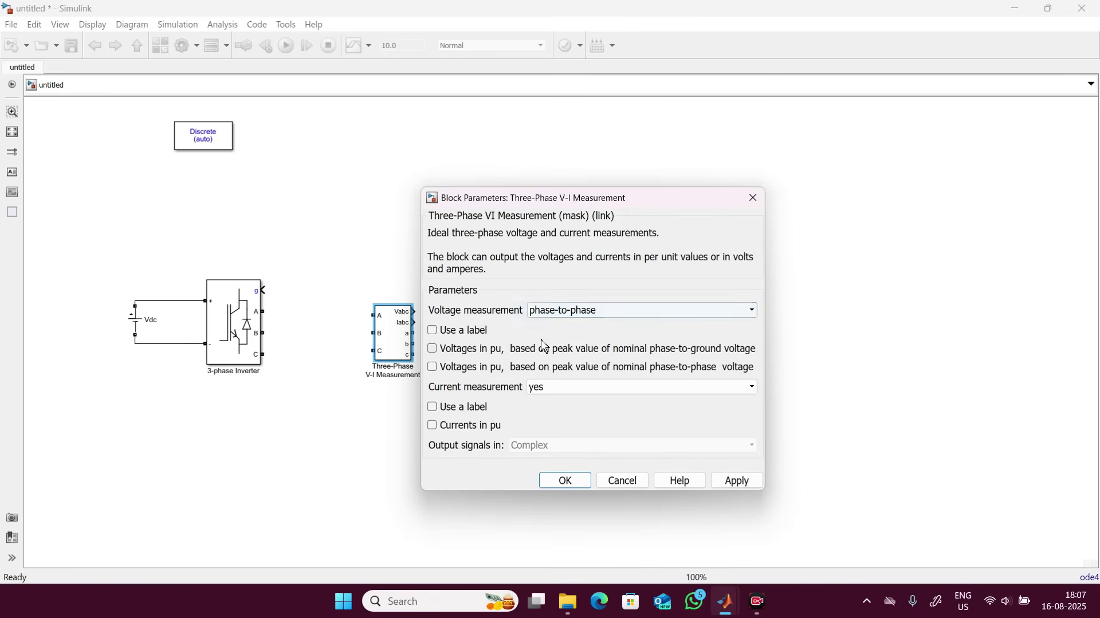
left_click(433, 330)
key("Tab")
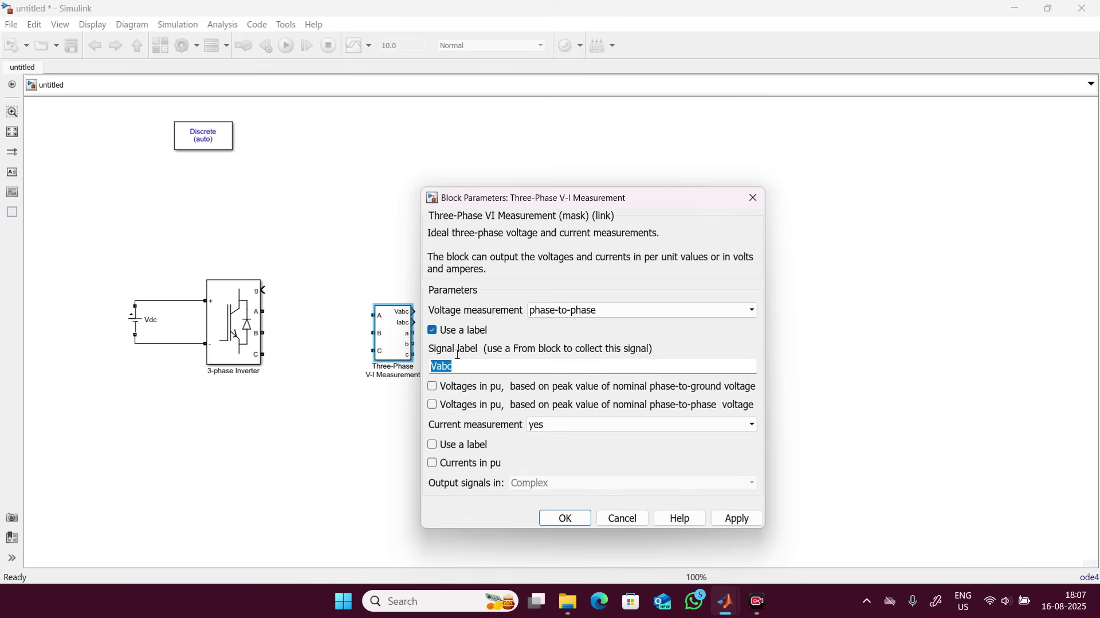
key("End")
type("_")
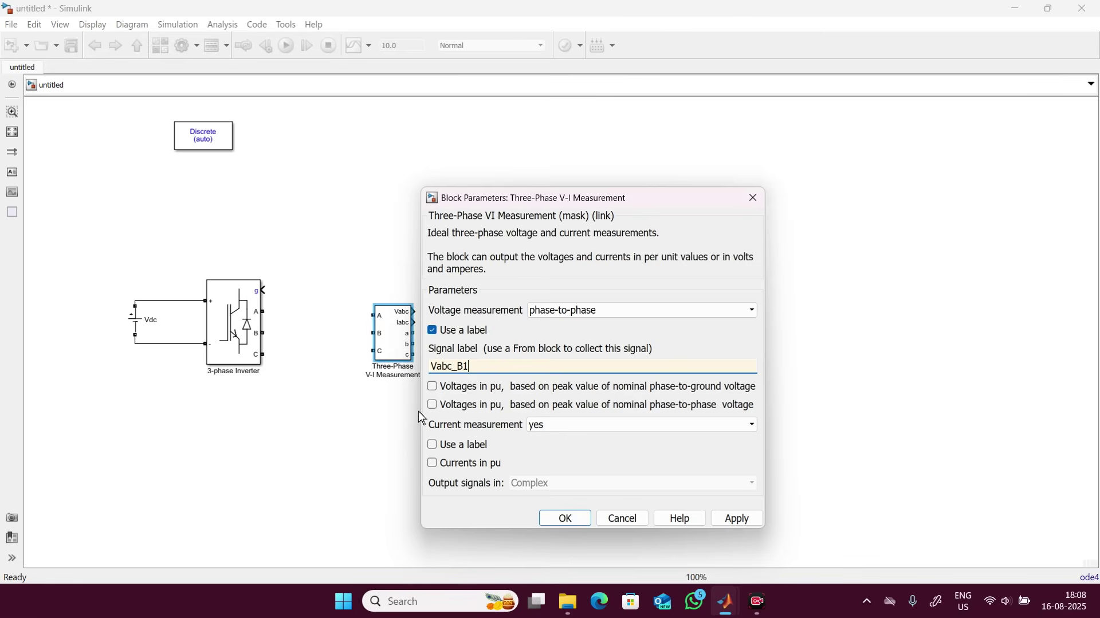
Label the current signal Iabc_B1 and apply the measurement settings
left_click(433, 445)
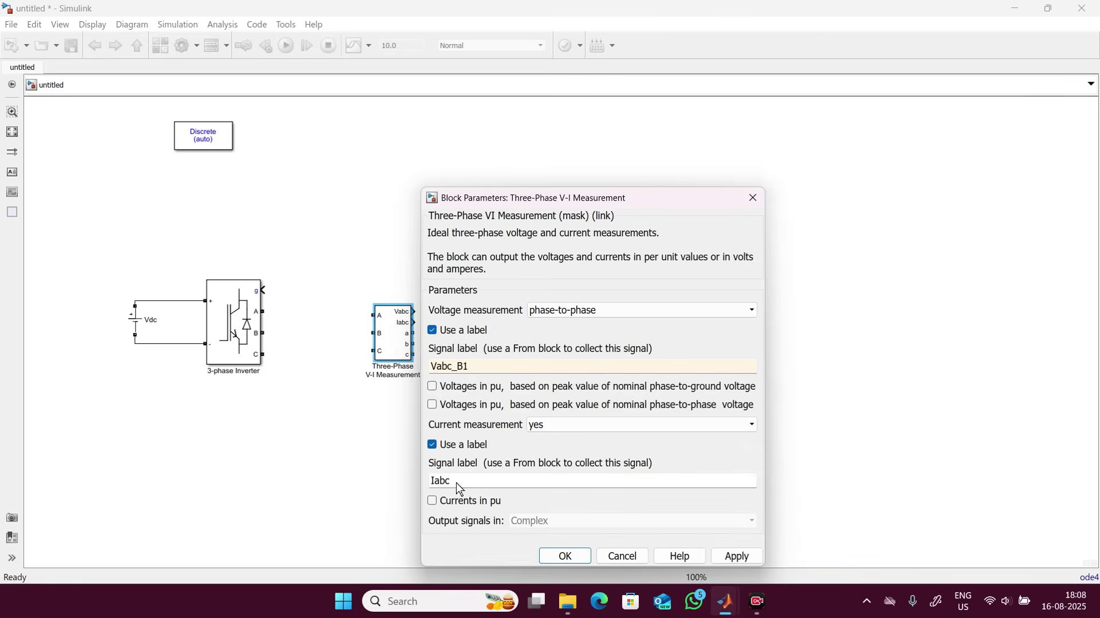
double_click(457, 480)
left_click(457, 480)
type("_")
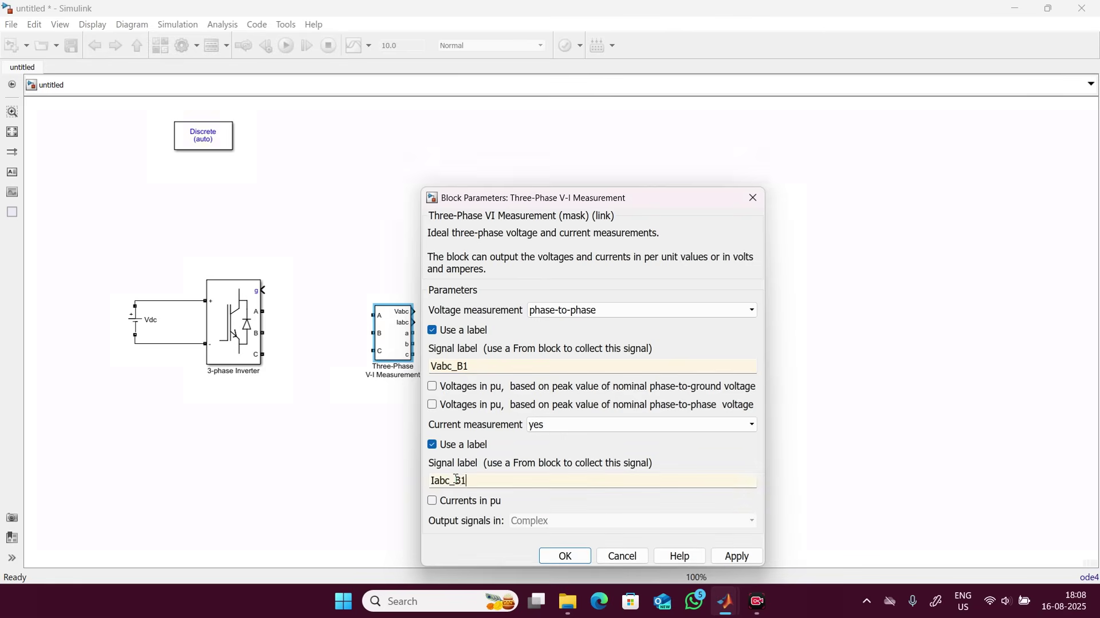
type("B1")
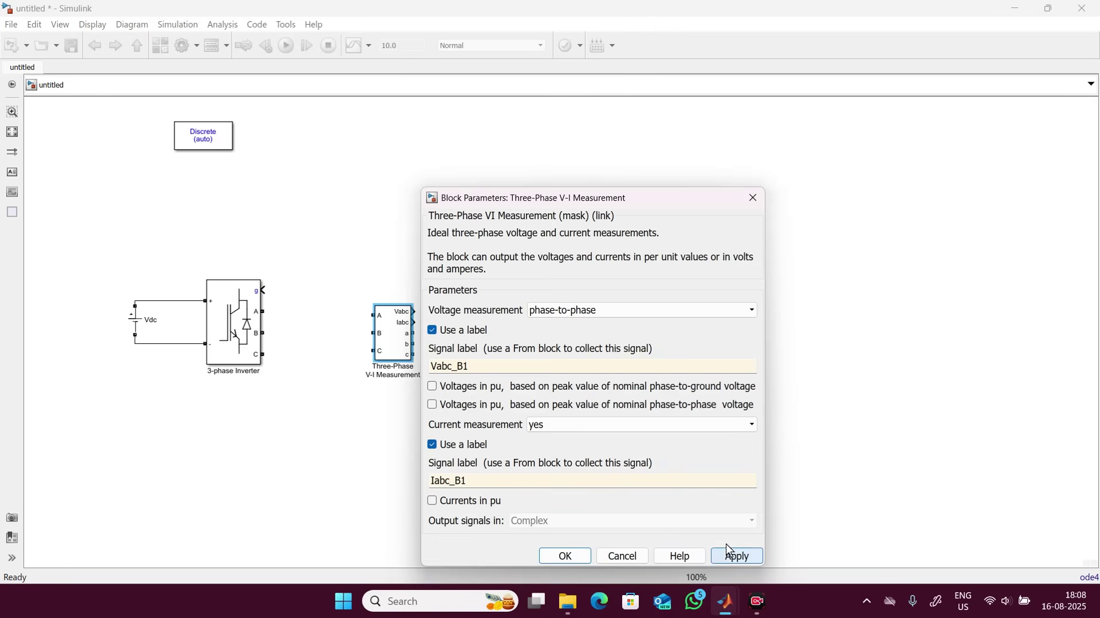
left_click(730, 551)
left_click(565, 555)
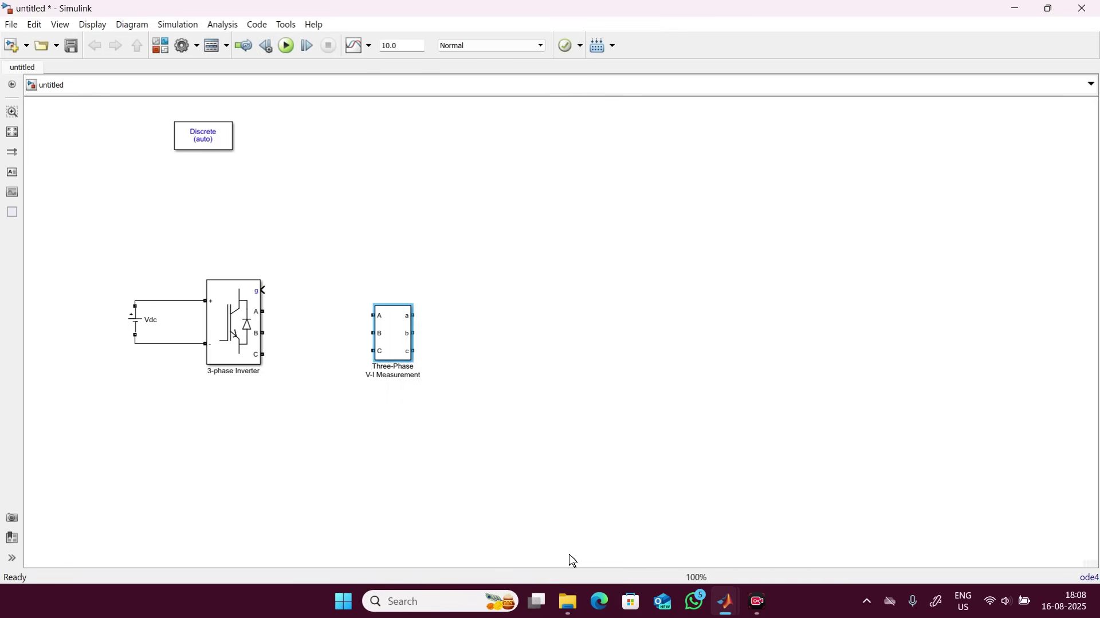
Rename the measurement block B1 and reshape it into a tall narrow bus
left_click(411, 372)
key("BackSpace")
key("BackSpace")
key("BackSpace")
key("BackSpace")
key("BackSpace")
key("BackSpace")
key("BackSpace")
key("BackSpace")
key("BackSpace")
key("BackSpace")
key("BackSpace")
key("BackSpace")
key("BackSpace")
key("BackSpace")
key("BackSpace")
key("BackSpace")
key("BackSpace")
key("BackSpace")
key("BackSpace")
key("BackSpace")
key("BackSpace")
key("BackSpace")
key("BackSpace")
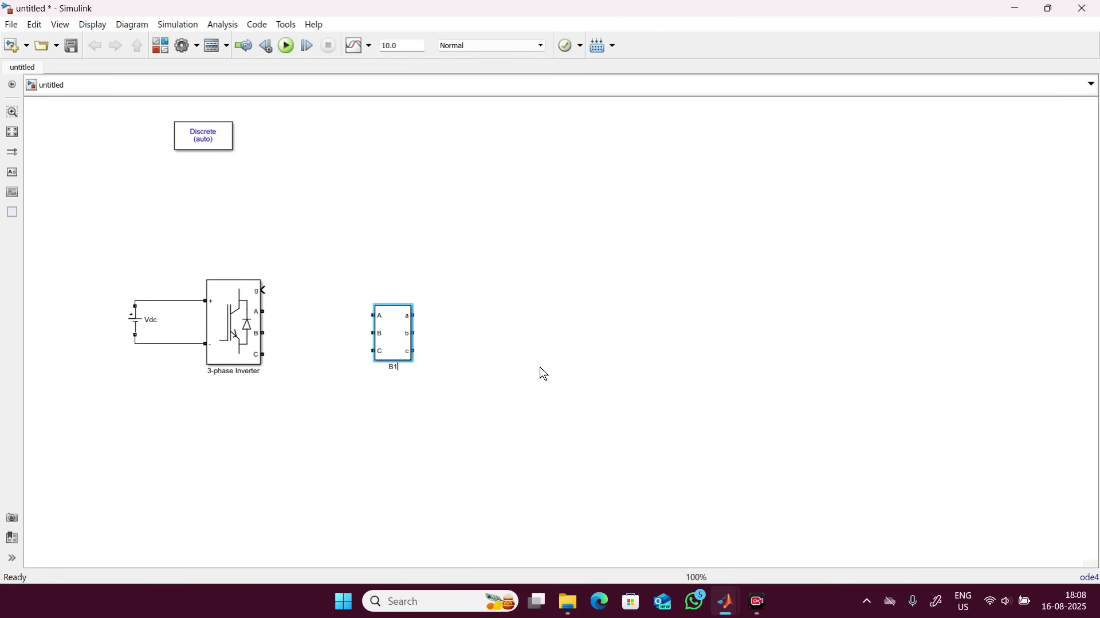
left_click(476, 359)
left_click(399, 347)
left_click_drag(399, 347, 349, 337)
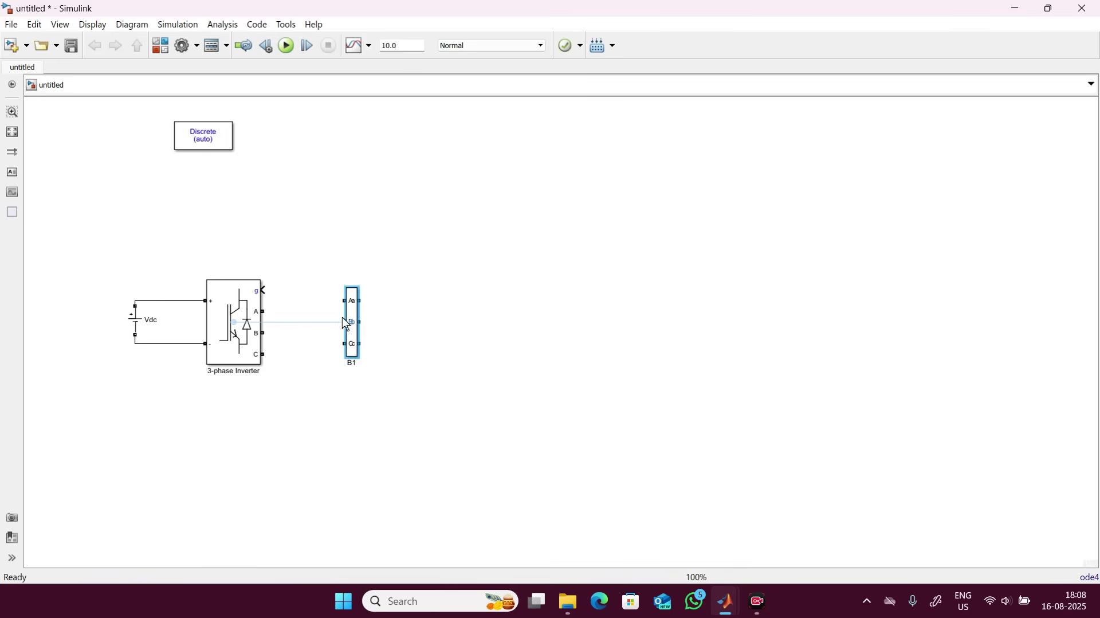
Connect inverter phases A, B and C to B1, then check B1's parameters
left_click(303, 312)
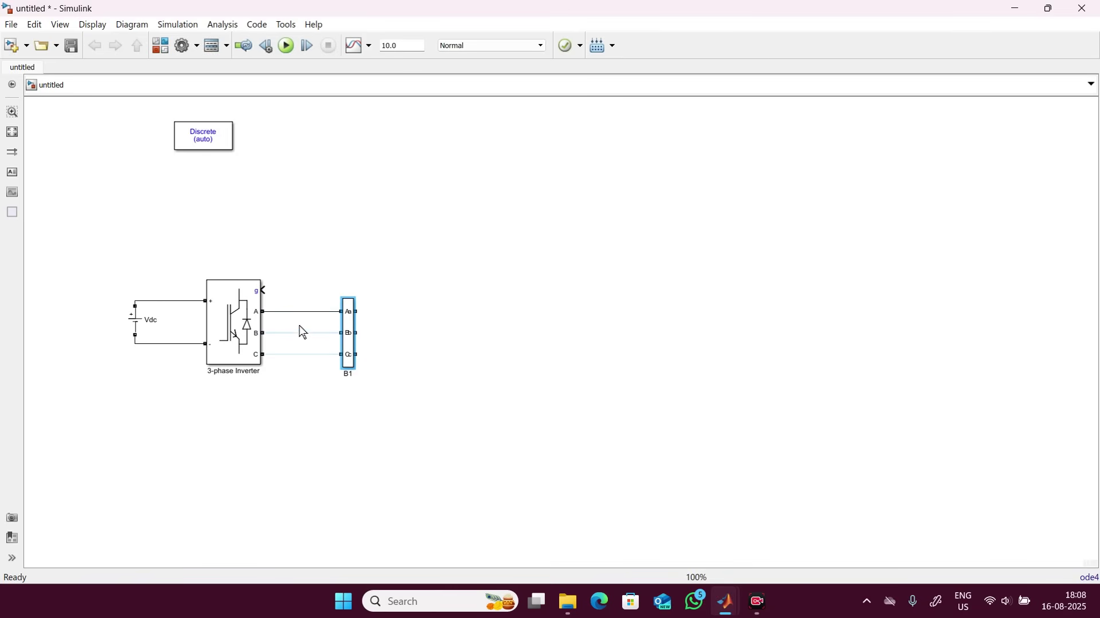
left_click(302, 333)
left_click(300, 354)
double_click(343, 338)
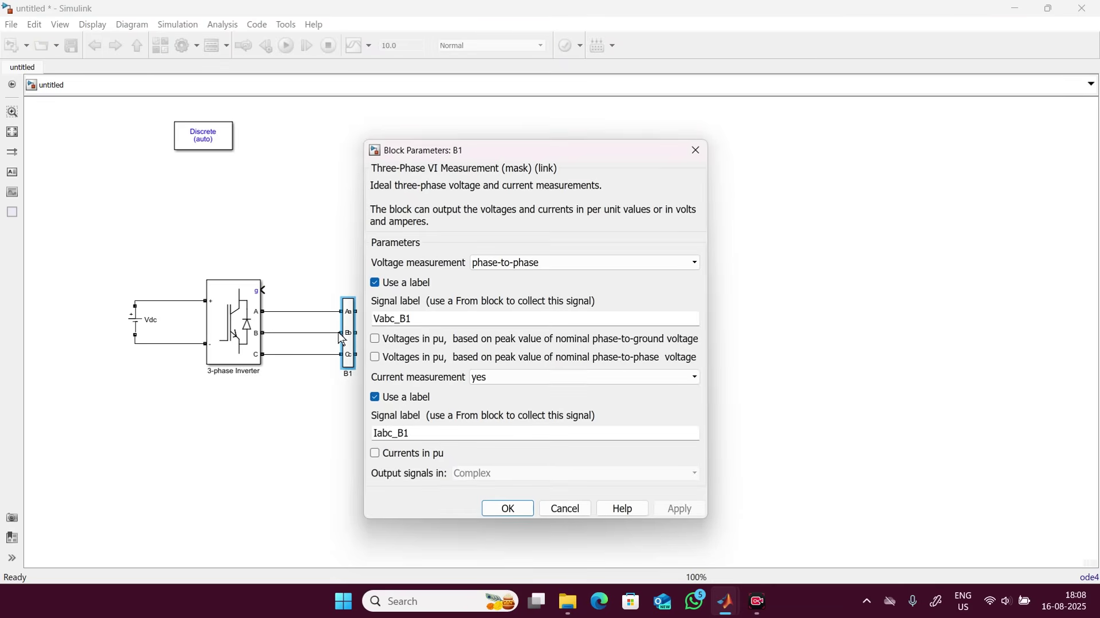
left_click(697, 151)
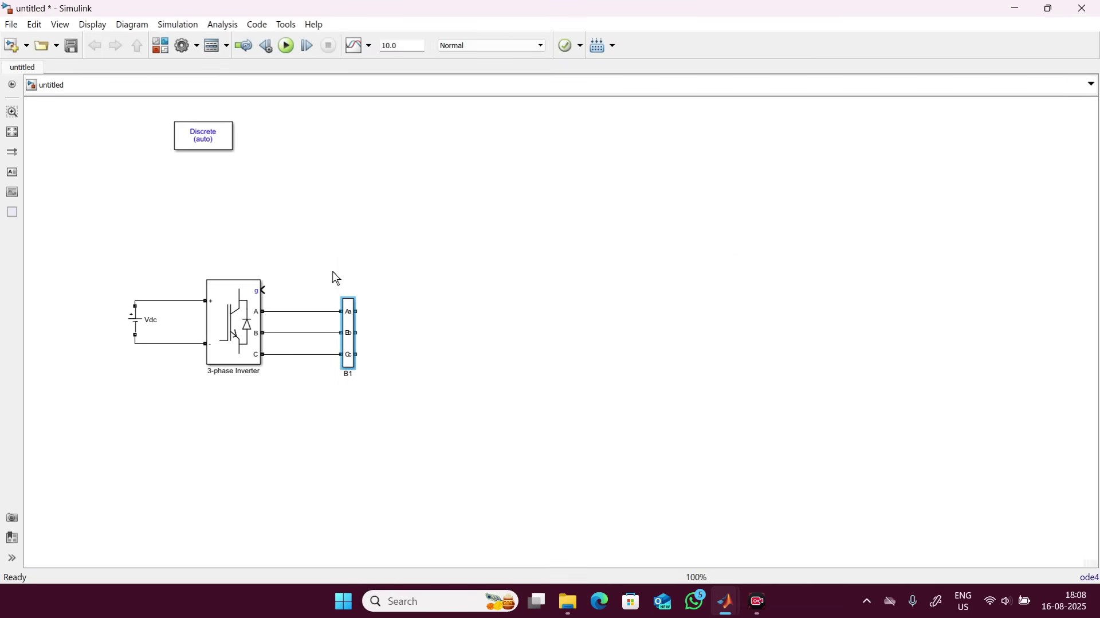
Give bus B1 a black background color
right_click(346, 324)
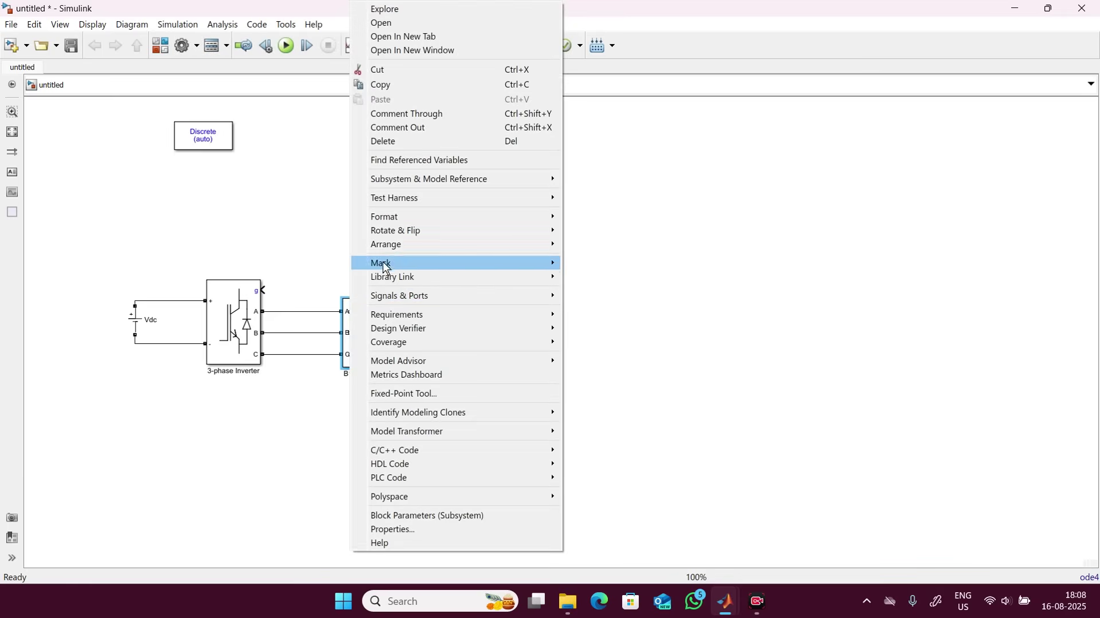
mouse_move(462, 216)
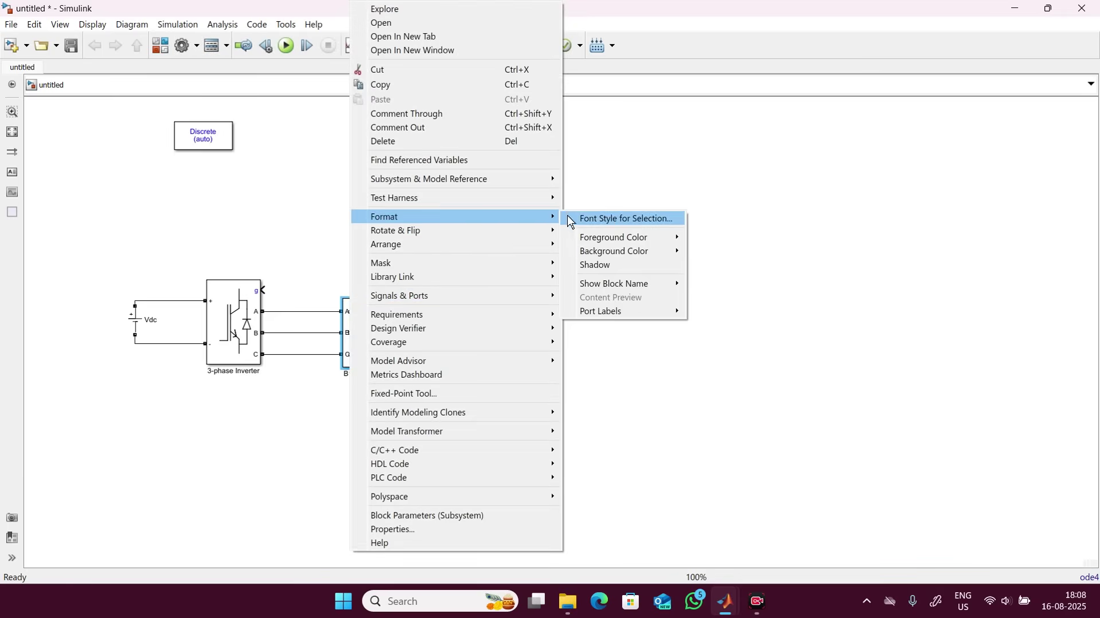
mouse_move(650, 251)
left_click(714, 252)
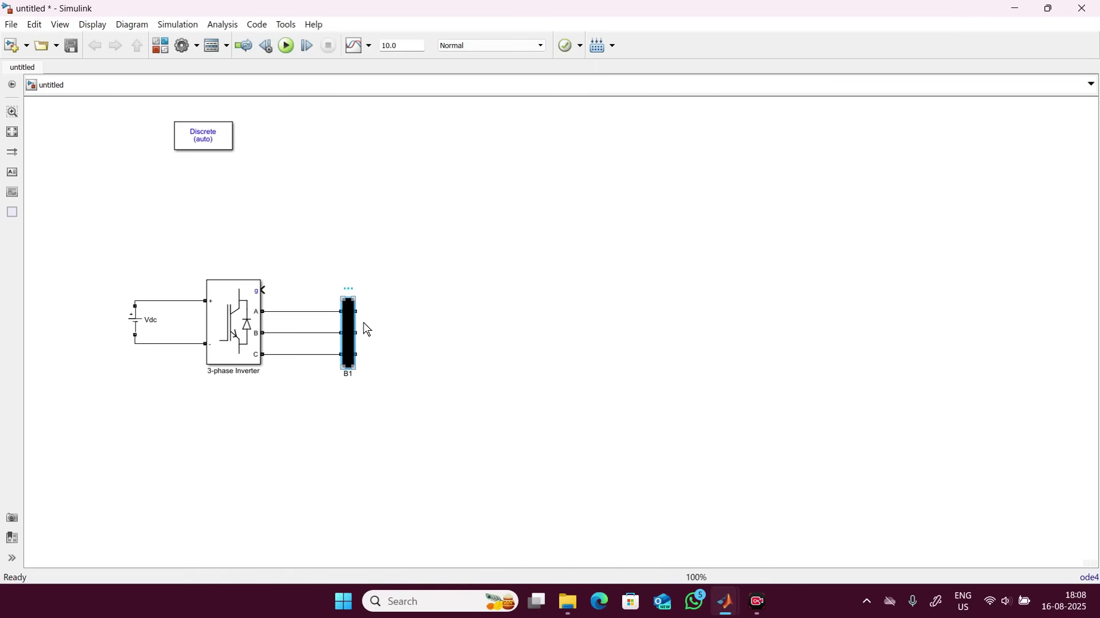
Paste copies B2 below and B3 level with B1 on the right, then open B3's parameters
left_click(428, 336)
key("ctrl+v")
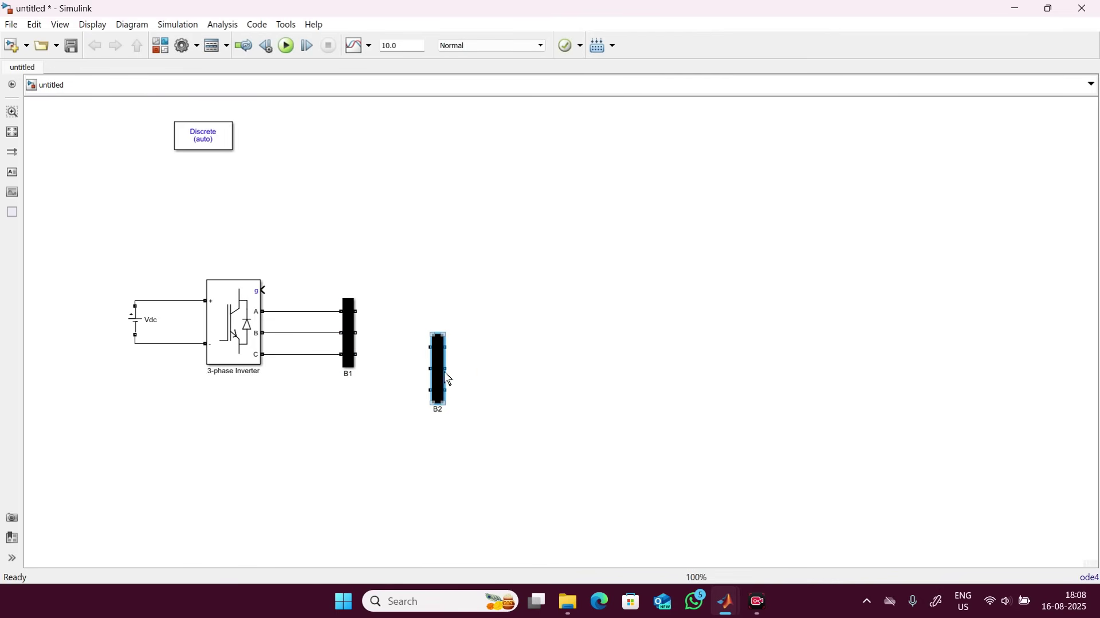
left_click_drag(449, 378, 506, 419)
left_click(592, 395)
key("ctrl+v")
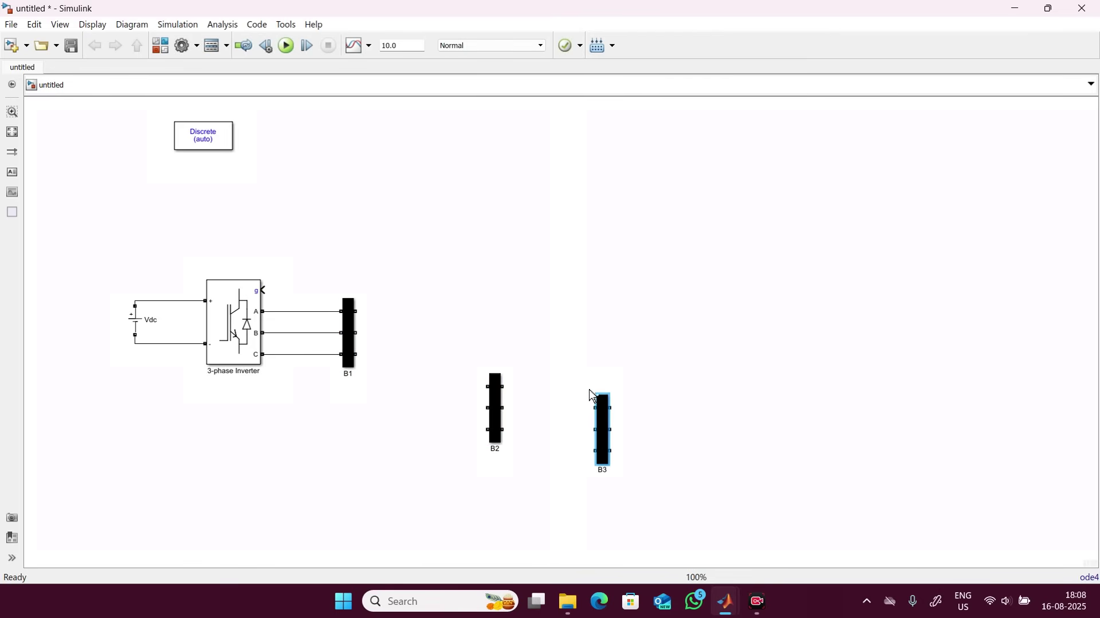
left_click_drag(601, 419, 659, 317)
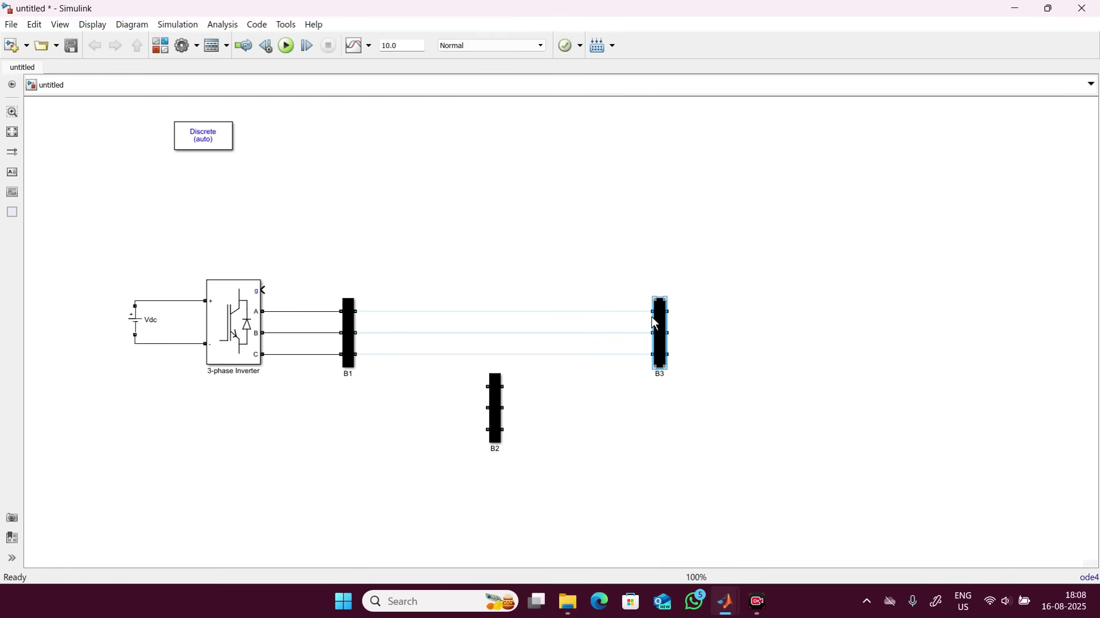
double_click(657, 324)
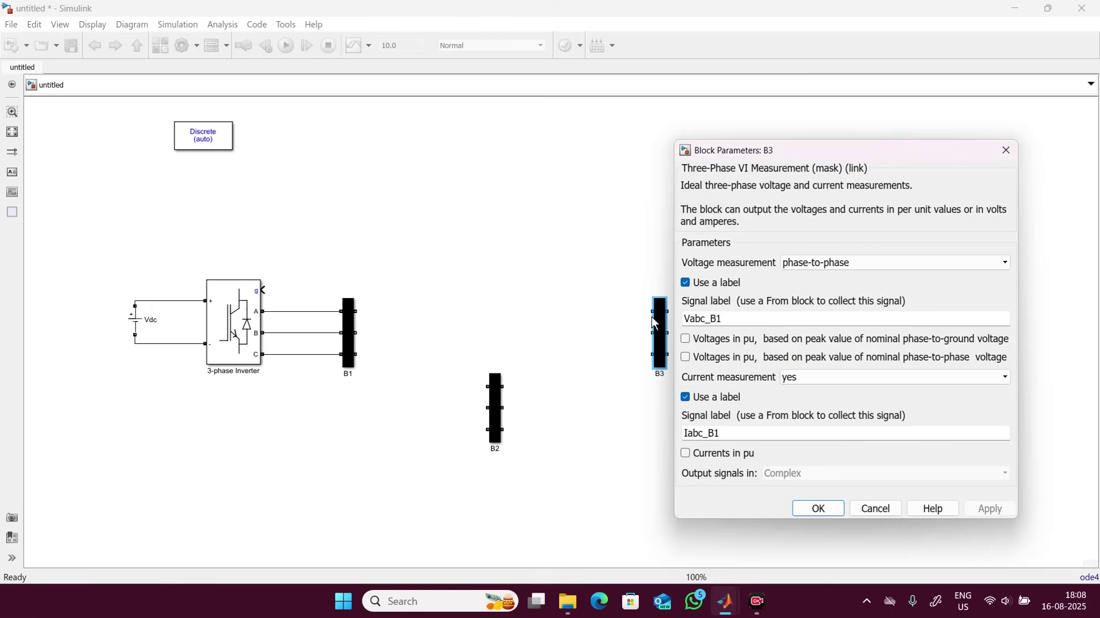
Set B3 to phase-to-ground voltage measurement and change its signal labels from B1 to B3
left_click(846, 262)
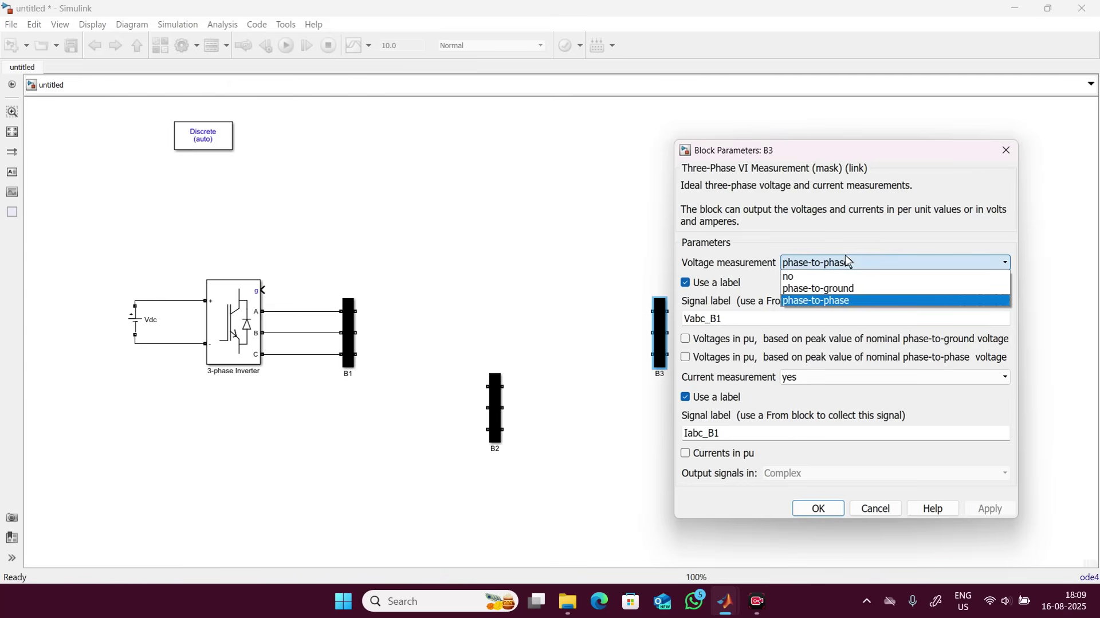
left_click(829, 290)
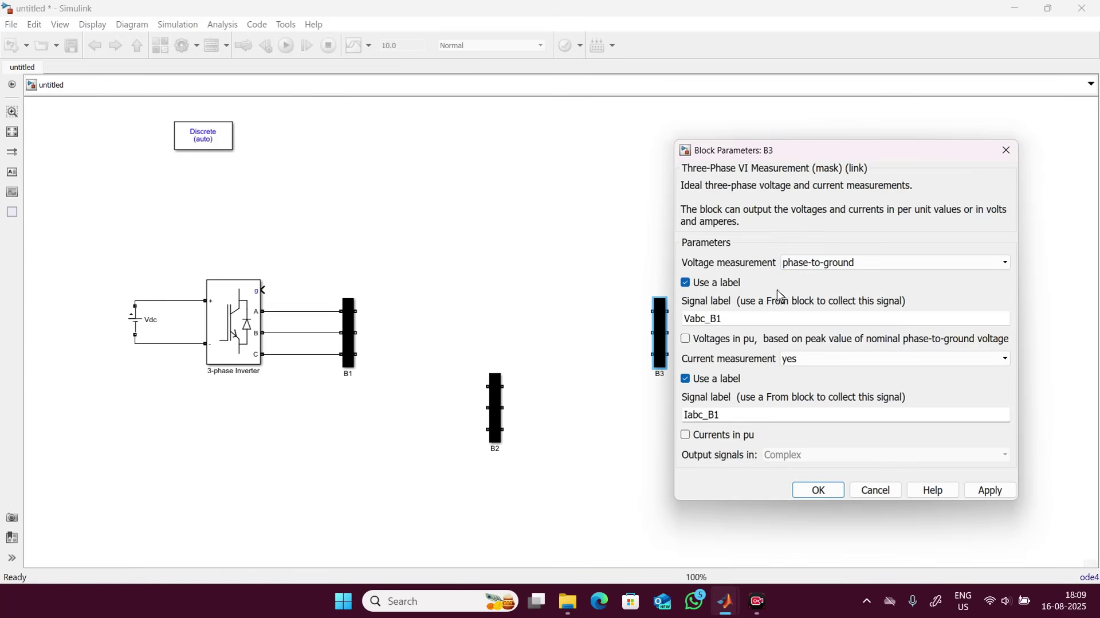
double_click(727, 313)
left_click(726, 313)
key("BackSpace")
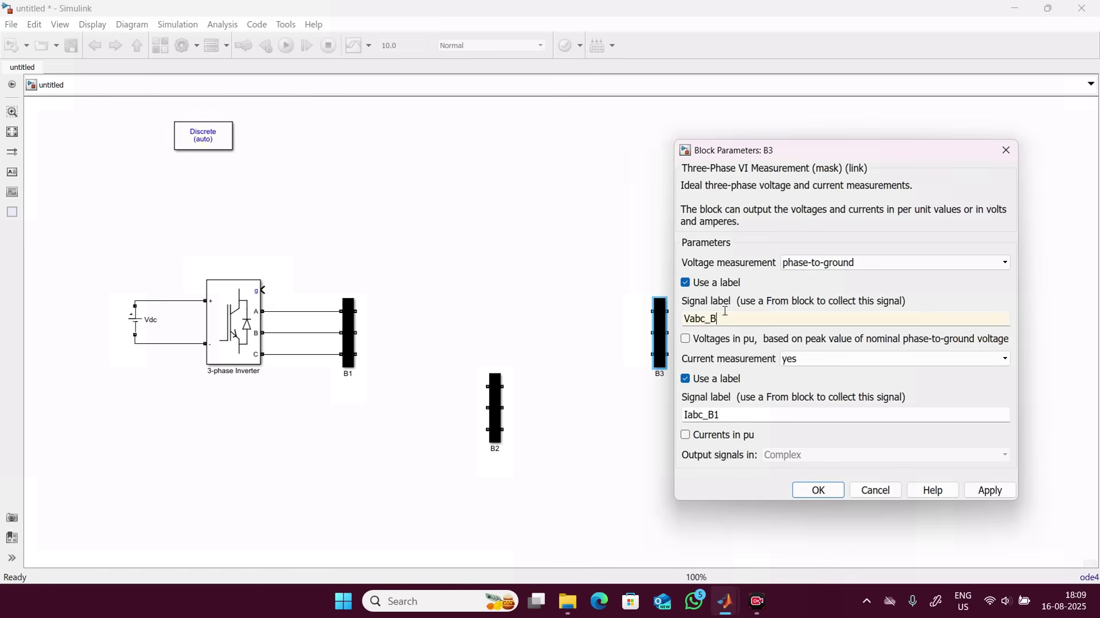
type("3")
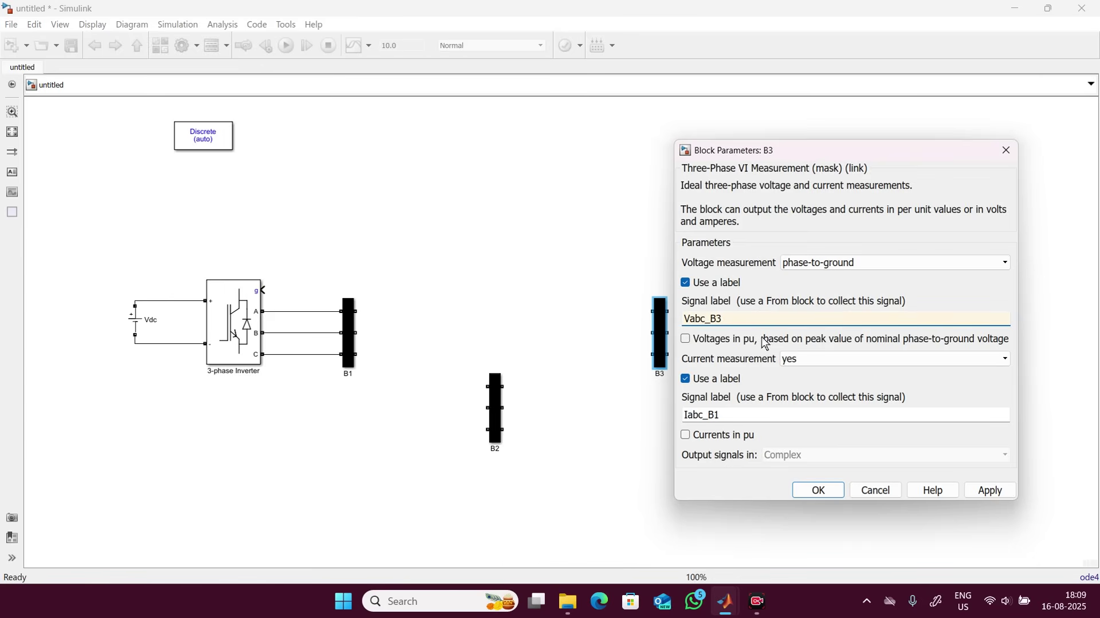
double_click(721, 403)
left_click(721, 402)
key("BackSpace")
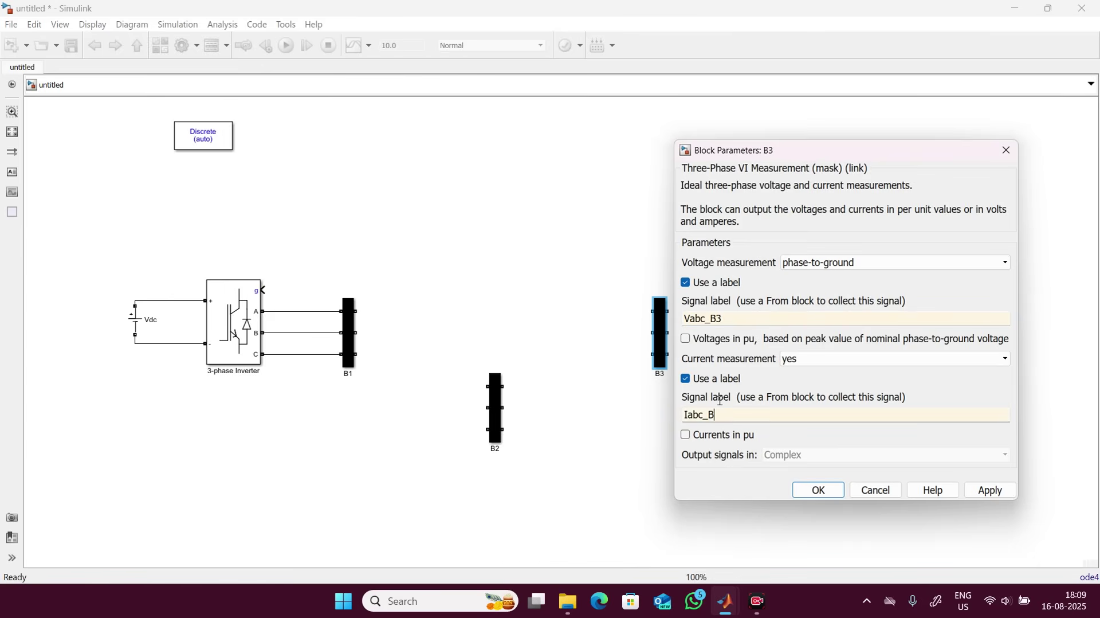
key("Return")
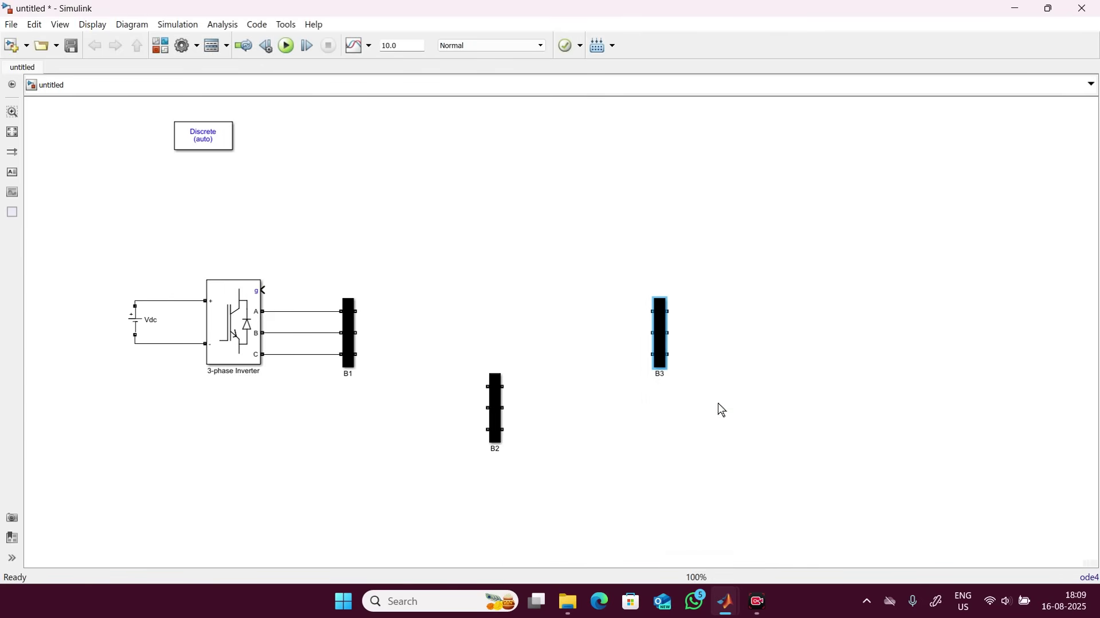
Shift B3 right and B2 down, then relabel B2's signals Vabc_B2 and Iabc_B2
left_click_drag(657, 329, 682, 327)
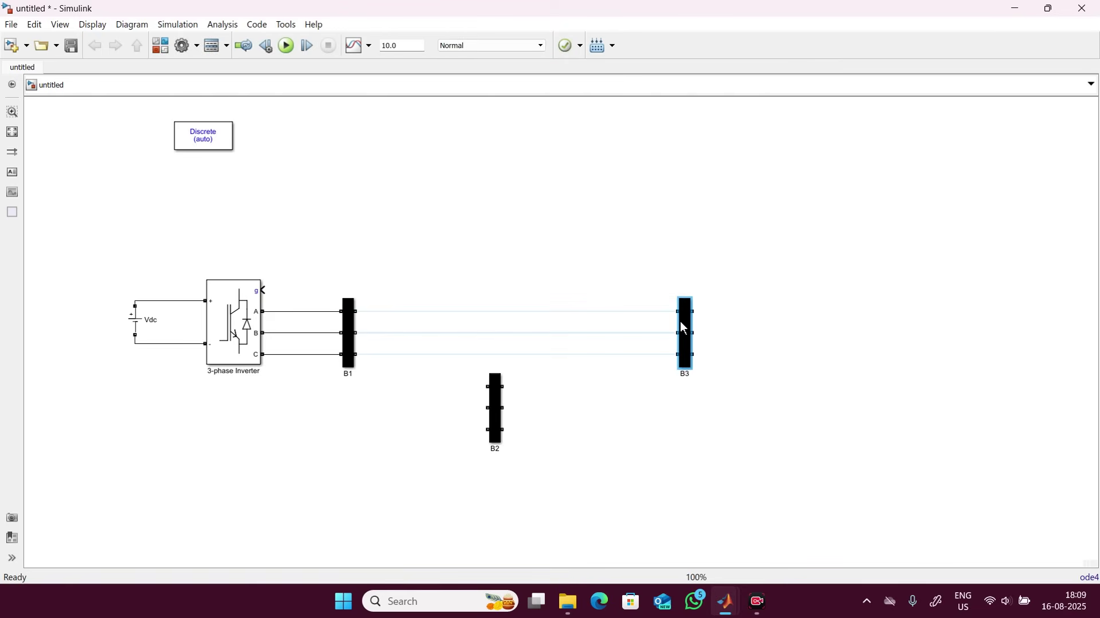
left_click_drag(489, 410, 491, 458)
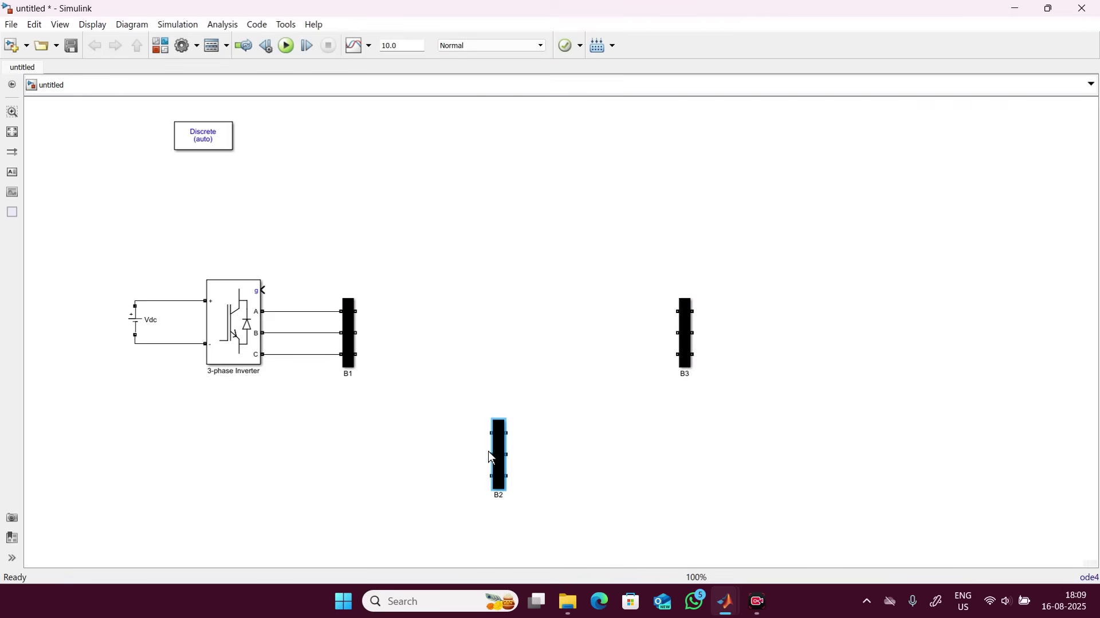
double_click(493, 451)
double_click(571, 373)
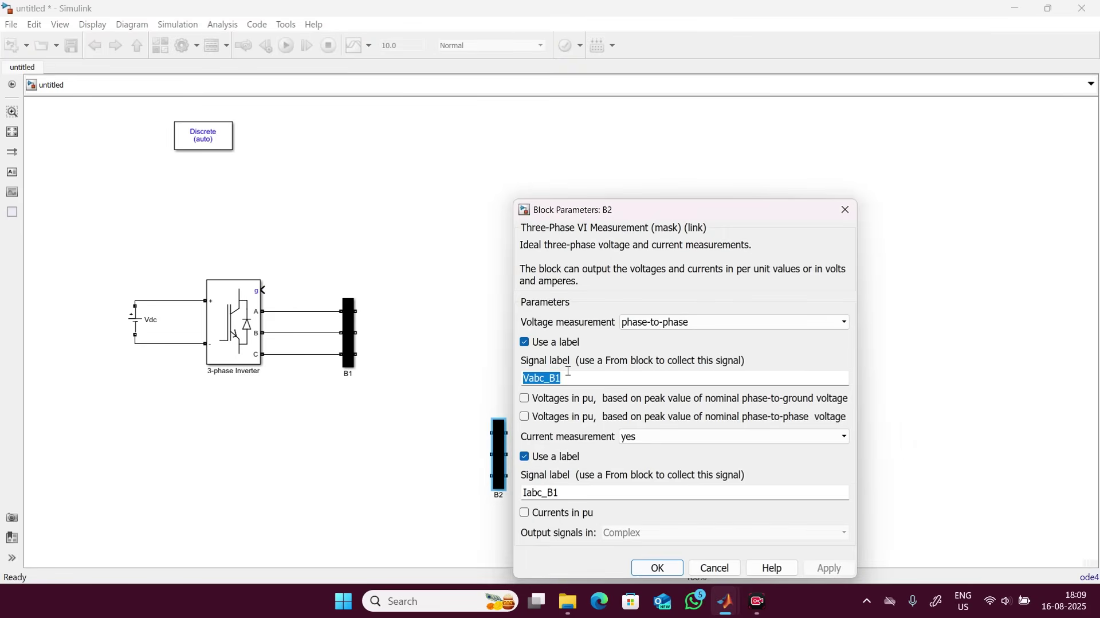
left_click(571, 373)
left_click(571, 371)
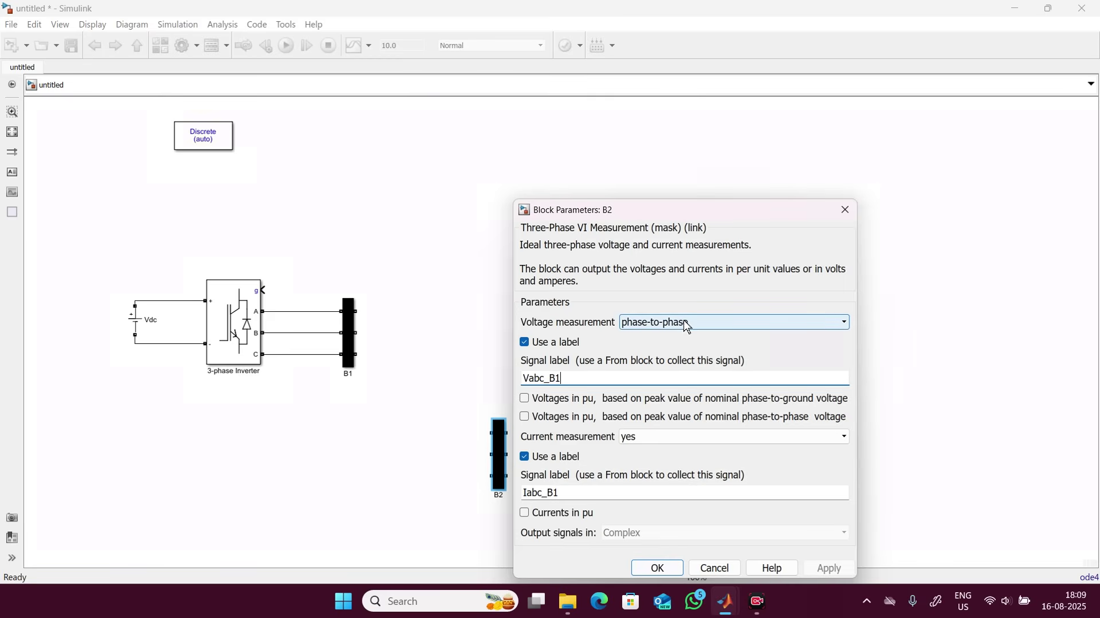
key("BackSpace")
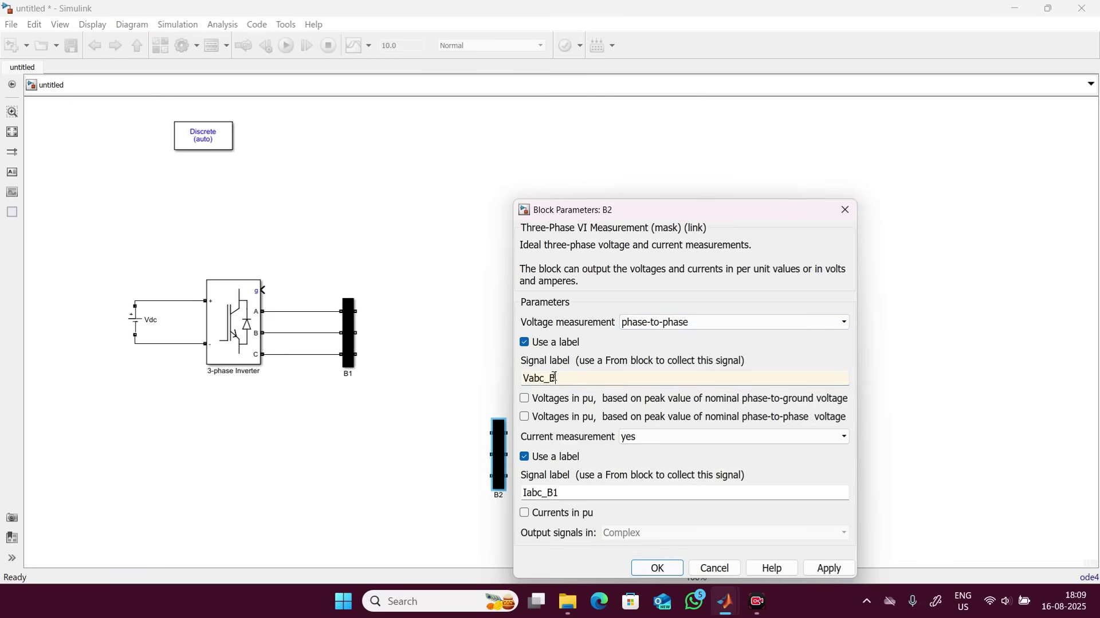
double_click(556, 493)
key("End")
key("BackSpace")
type("2")
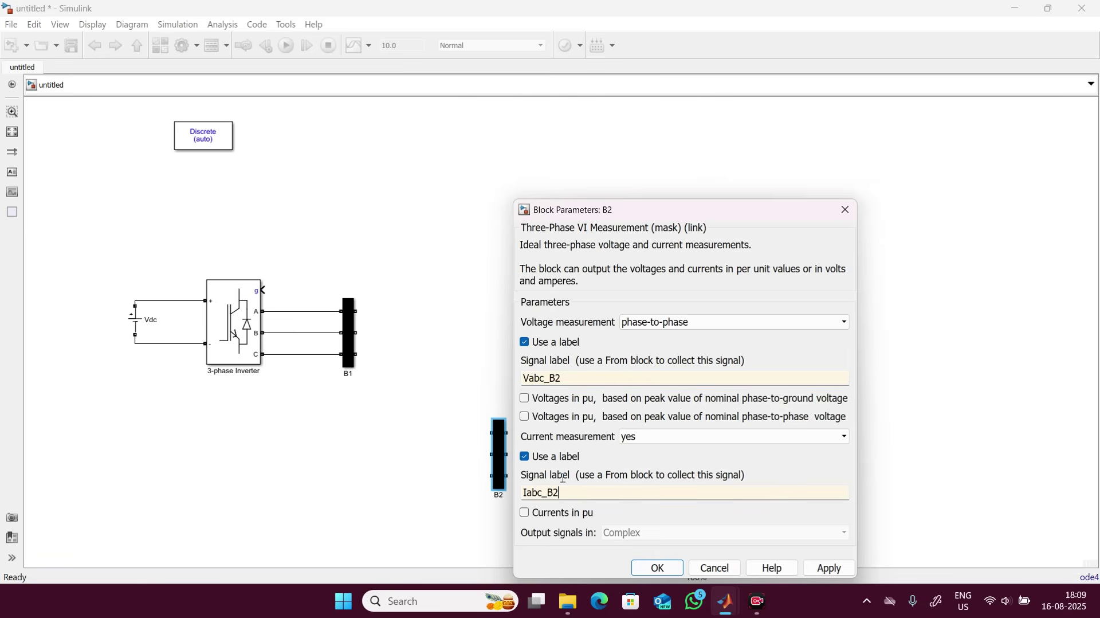
left_click(650, 566)
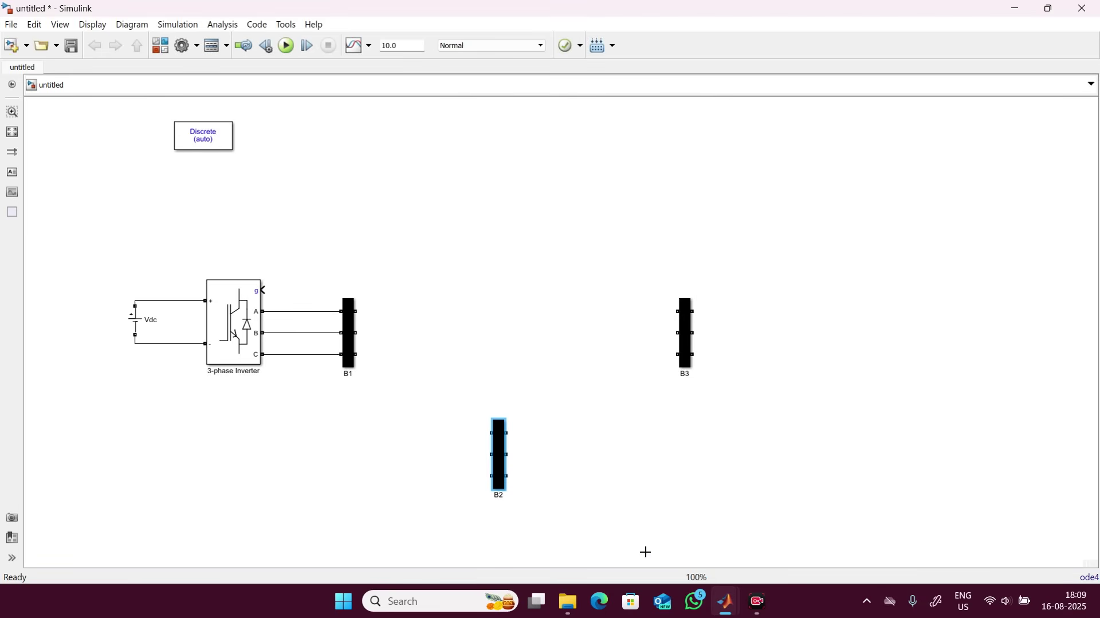
Insert a Series RLC Branch block between the buses via the 'rlc' search
left_click(620, 458)
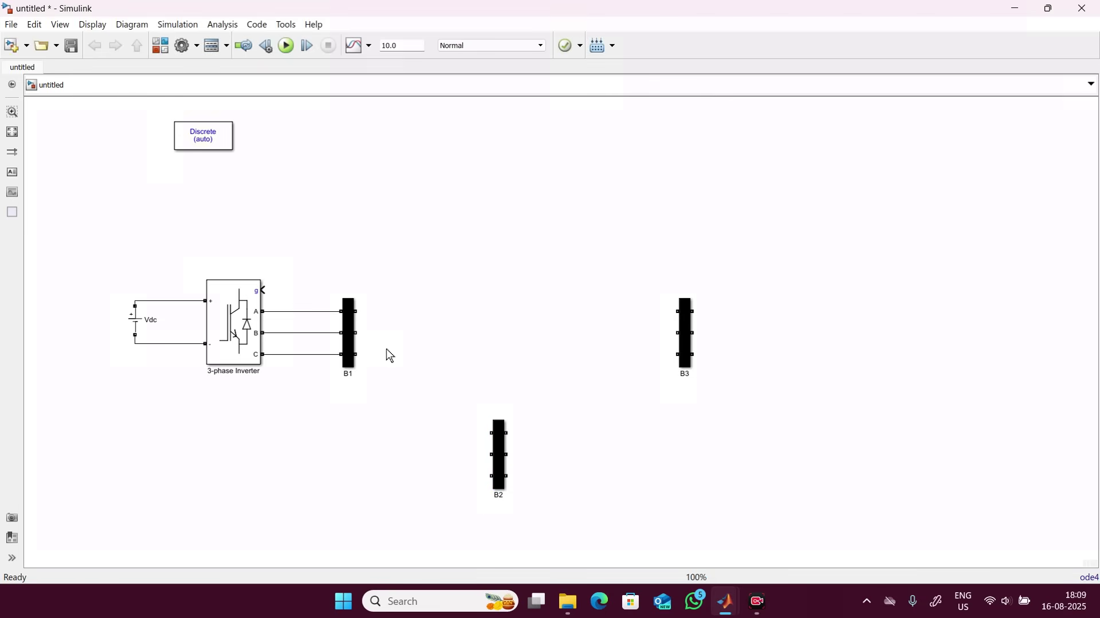
left_click_drag(348, 300, 599, 300)
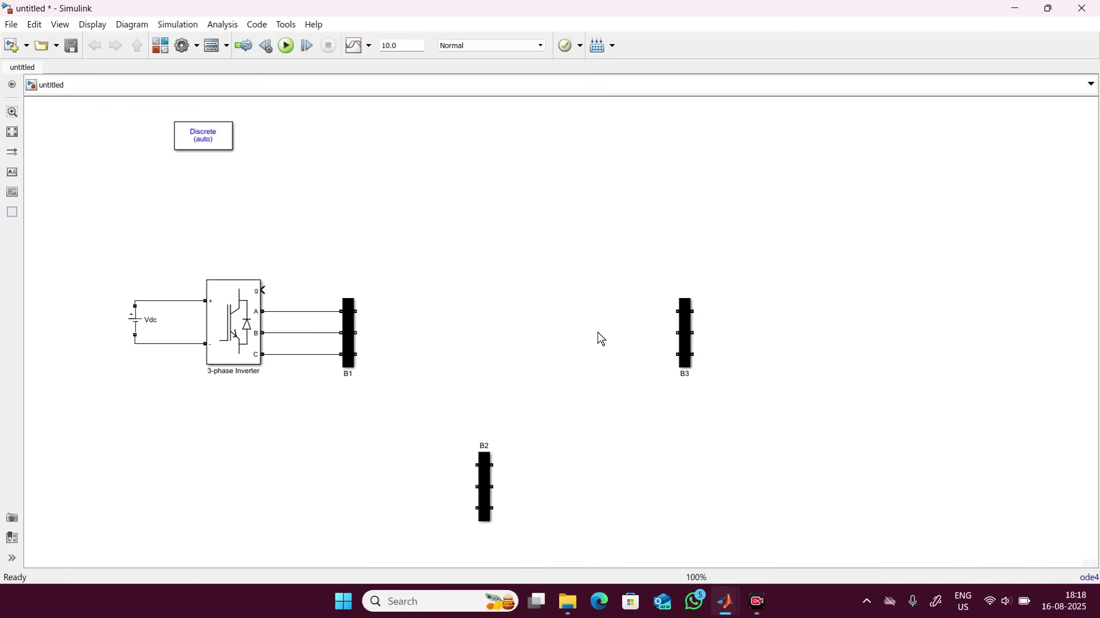
double_click(477, 324)
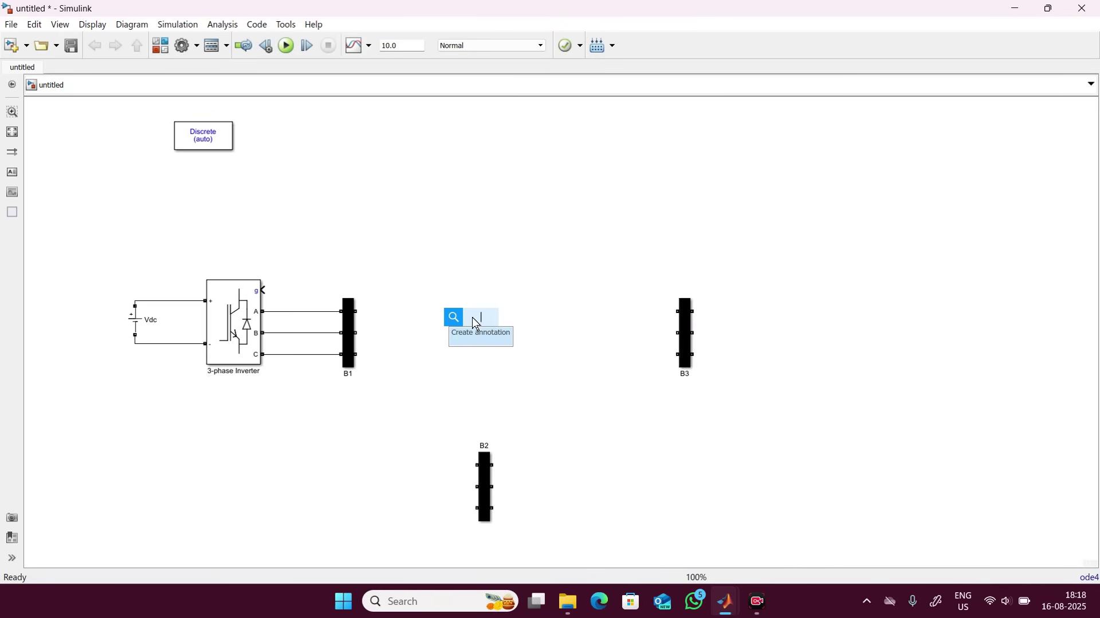
type("rlc")
key("Down")
key("Down")
key("Down")
key("Down")
key("Down")
key("Down")
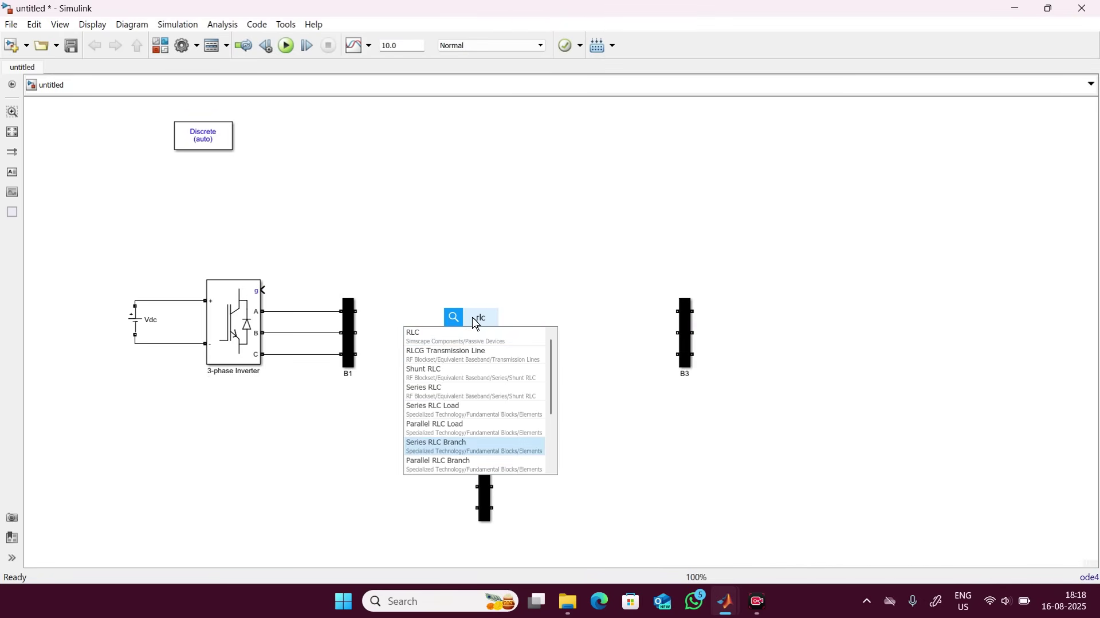
key("Return")
Wrap the Series RLC Branch into a subsystem placed level between B1 and B3
left_click_drag(479, 325, 498, 250)
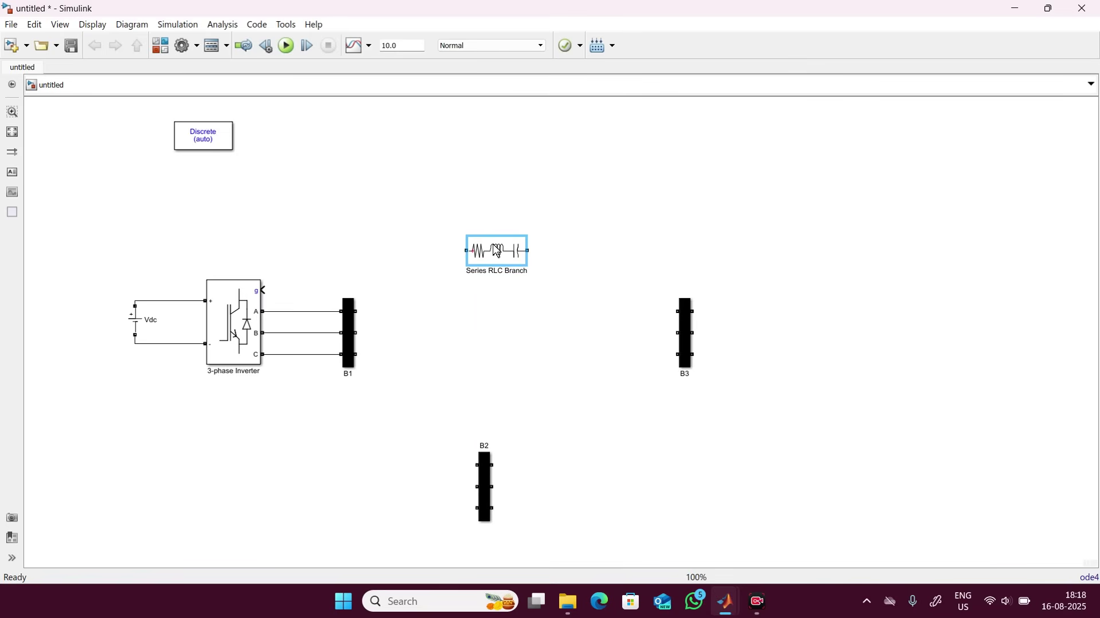
left_click_drag(416, 208, 527, 273)
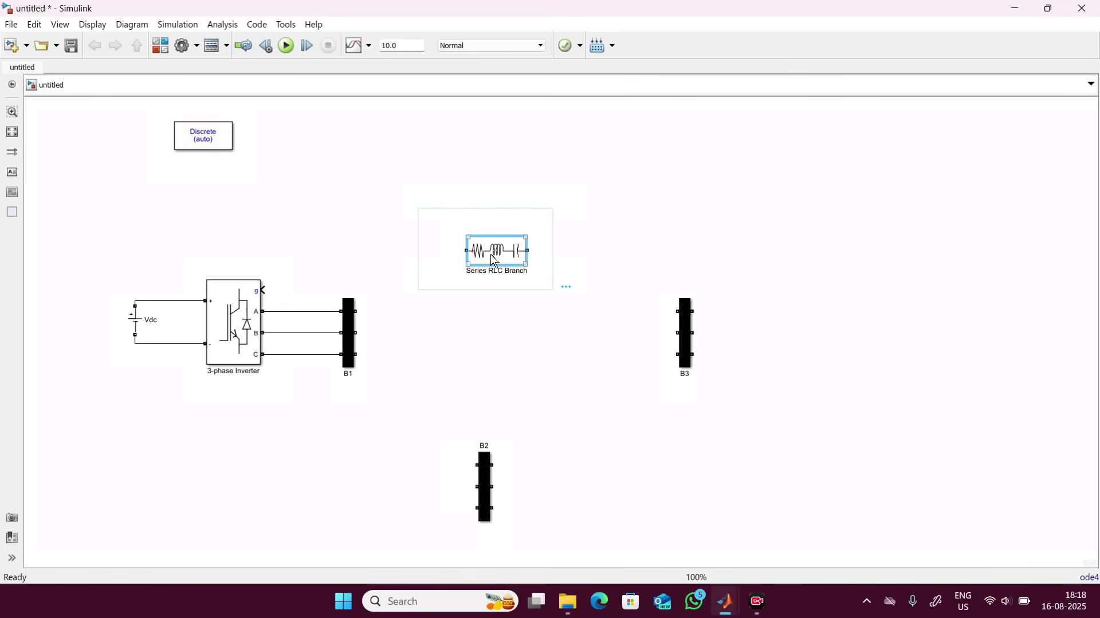
mouse_move(565, 285)
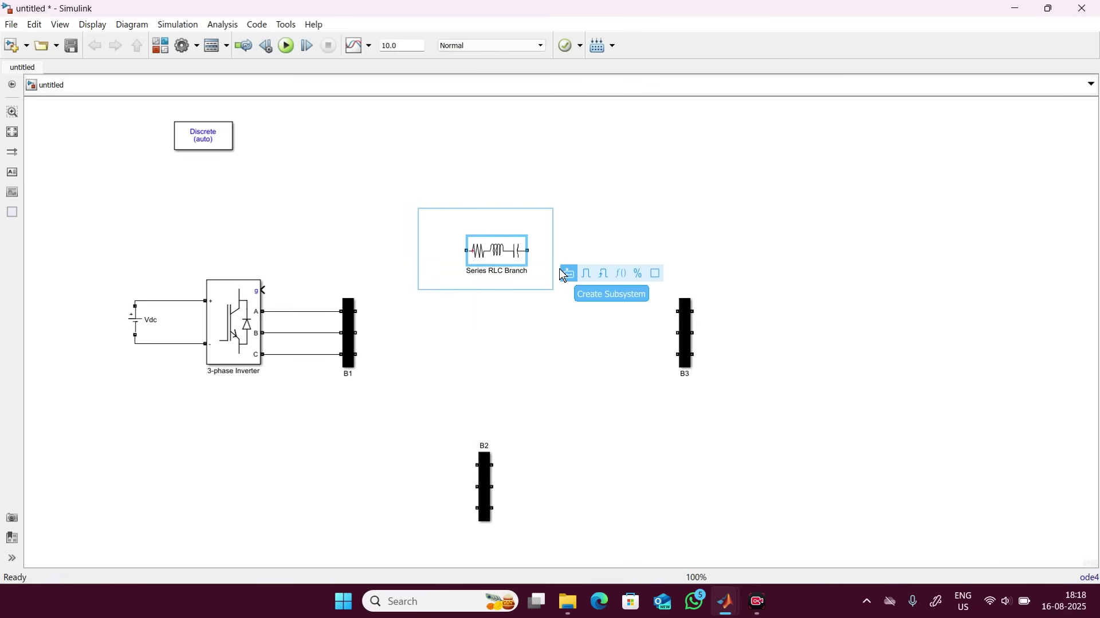
left_click(567, 274)
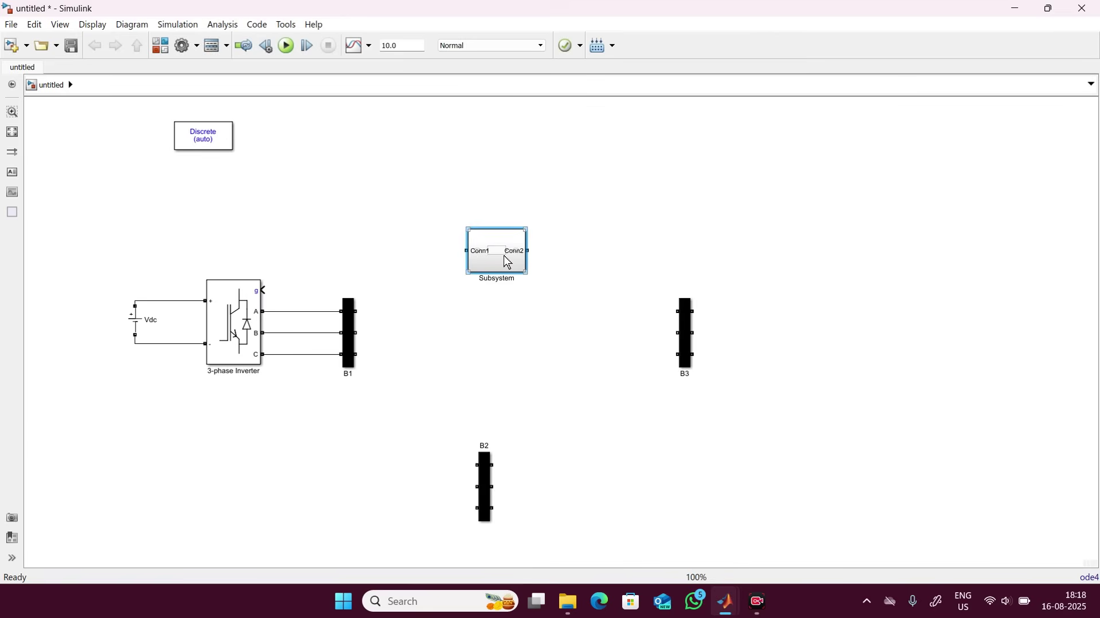
left_click_drag(507, 261, 516, 334)
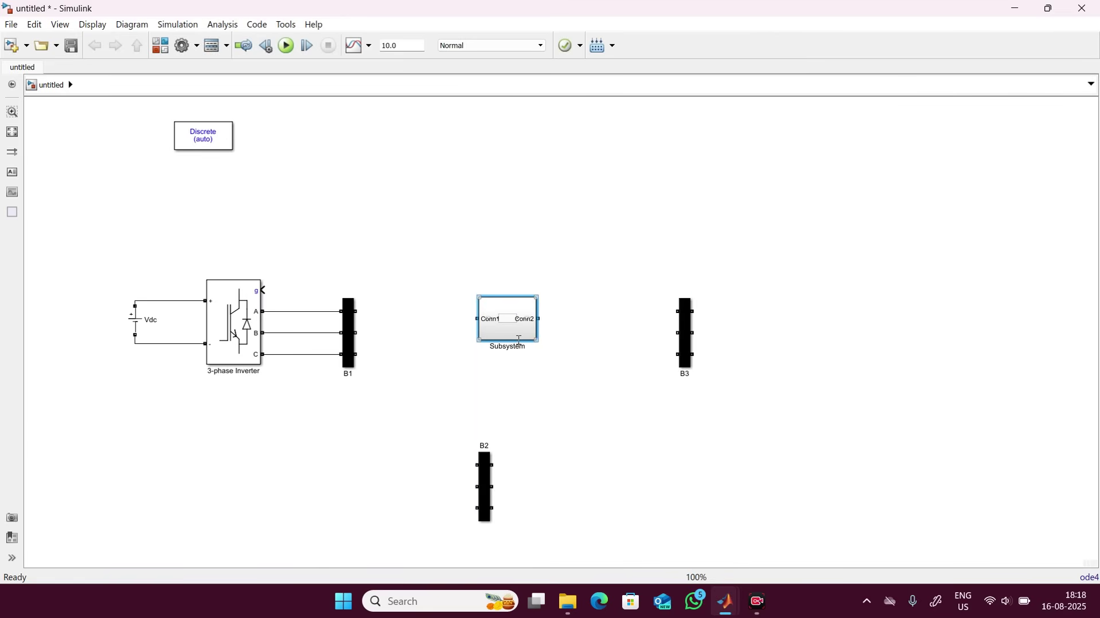
Rename the subsystem LCL Filter and cut bus B2 from the top level
left_click(519, 346)
key("BackSpace")
key("BackSpace")
key("BackSpace")
key("BackSpace")
key("BackSpace")
key("BackSpace")
key("BackSpace")
key("BackSpace")
type("Filter")
left_click(548, 376)
left_click(482, 477)
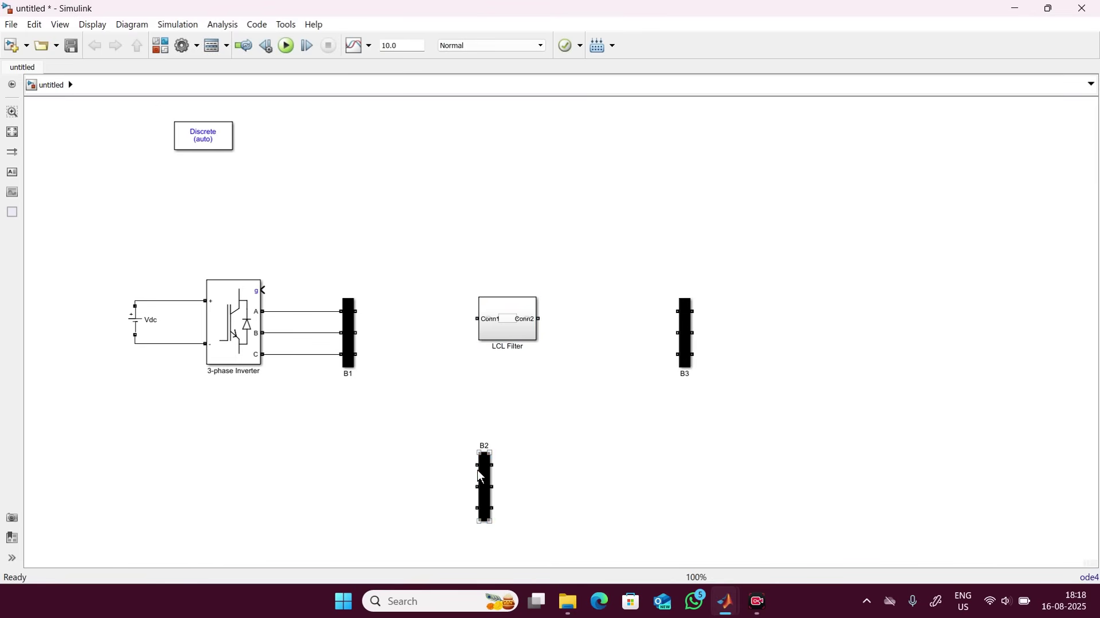
key("Delete")
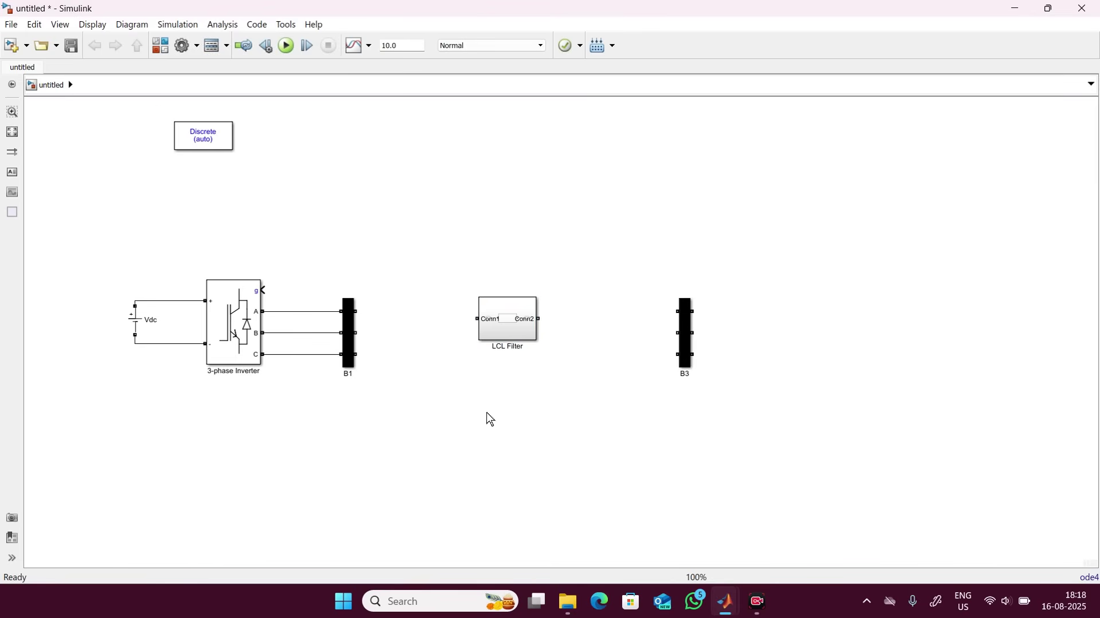
Inside LCL Filter, paste bus B2 lower down and spread Conn1 and Conn2 apart
double_click(499, 316)
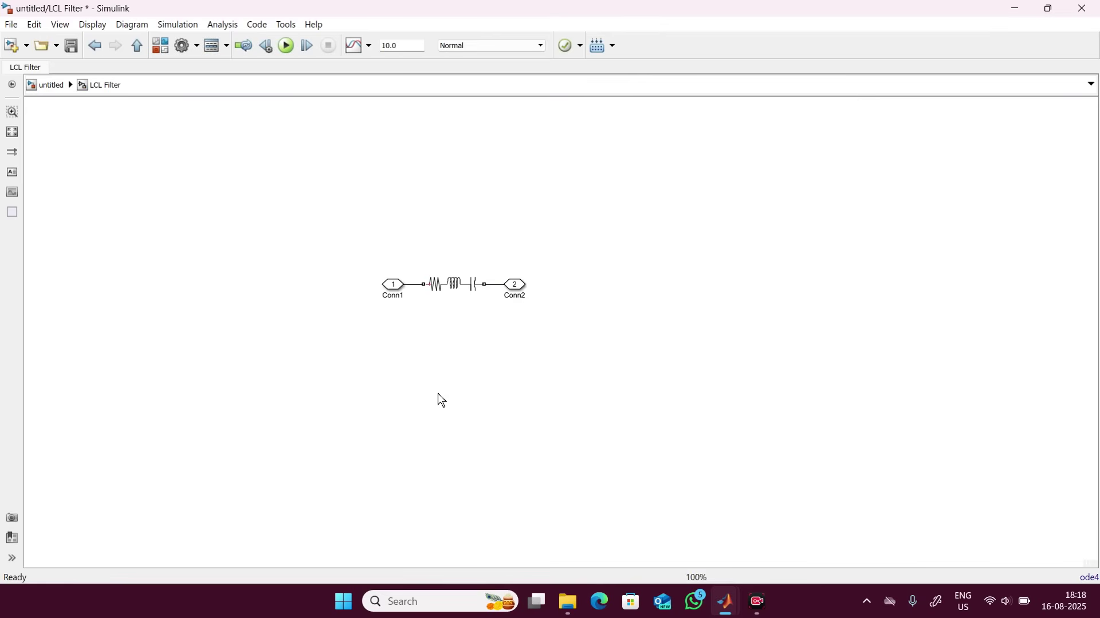
key("ctrl+v")
left_click_drag(445, 411, 459, 459)
left_click_drag(385, 284, 167, 282)
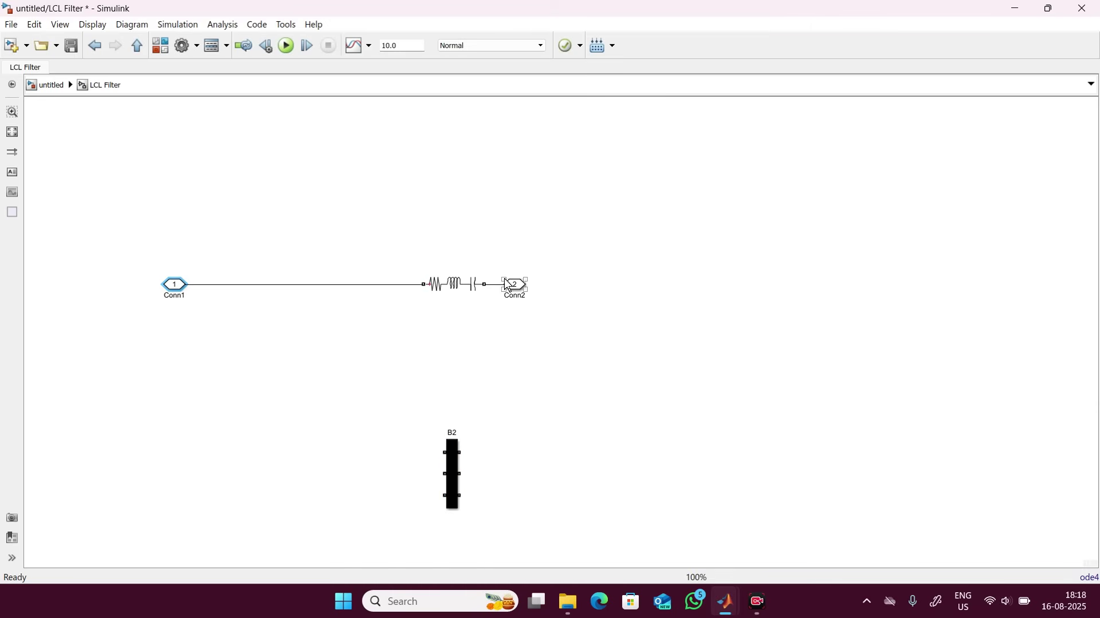
left_click_drag(507, 285, 802, 284)
Re-place the branch above the line, clear broken lines, and wire Conn1 to Conn2
left_click(439, 288)
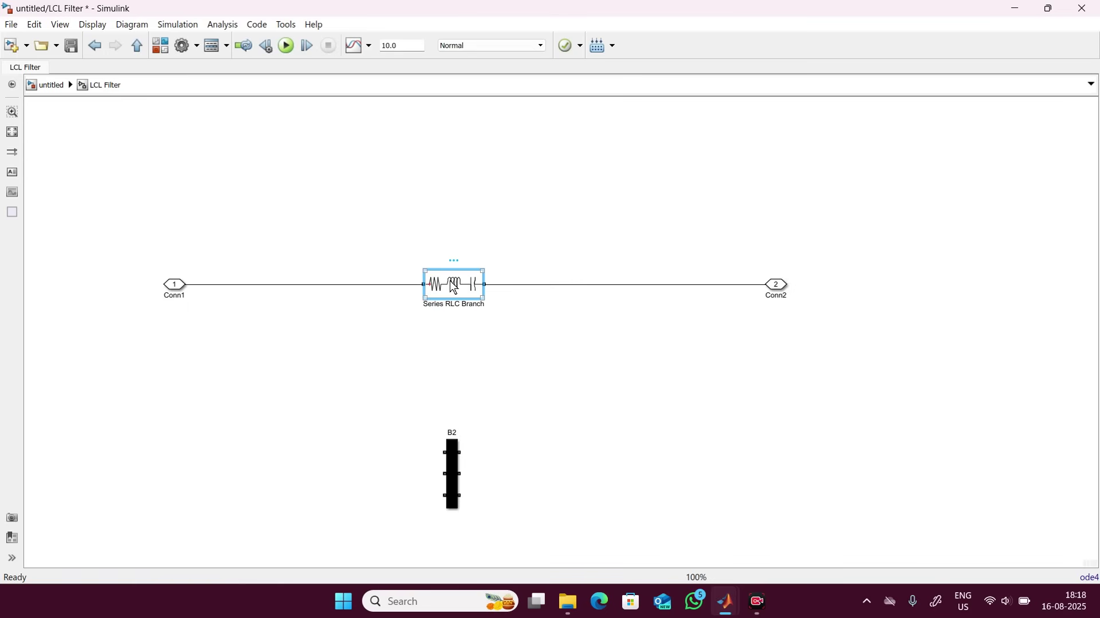
key("Delete")
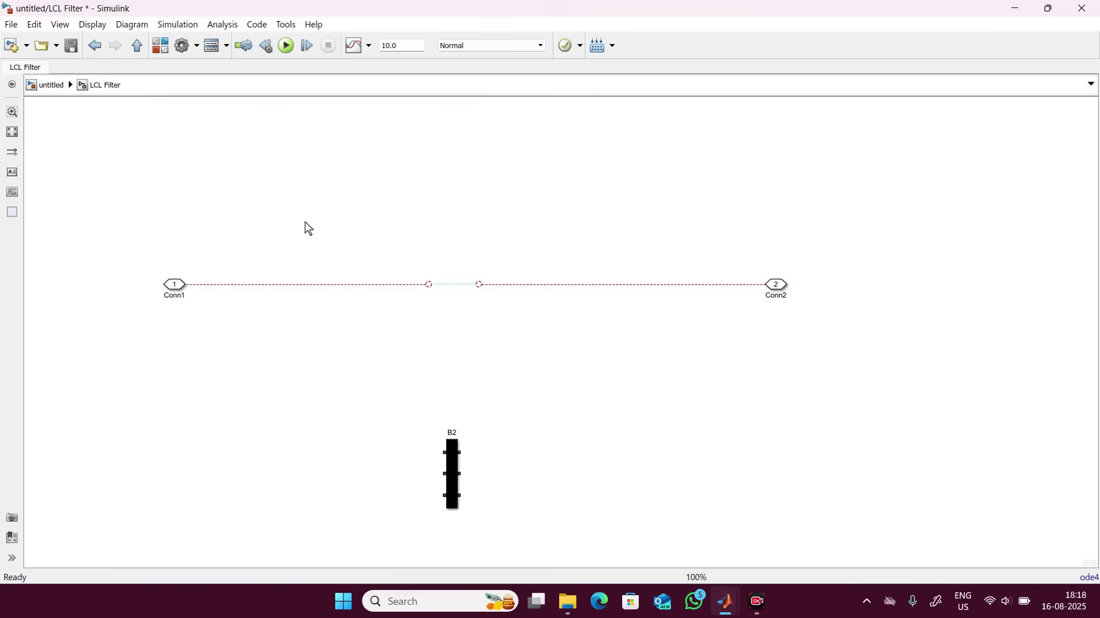
key("ctrl+v")
left_click_drag(341, 244, 338, 190)
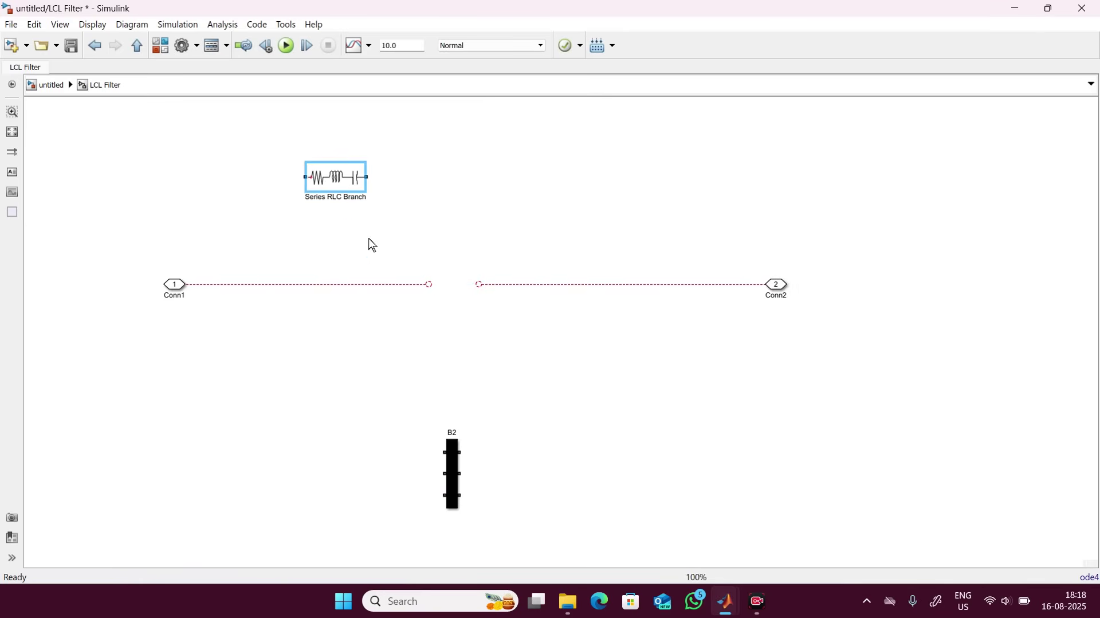
left_click_drag(373, 245, 513, 310)
key("Delete")
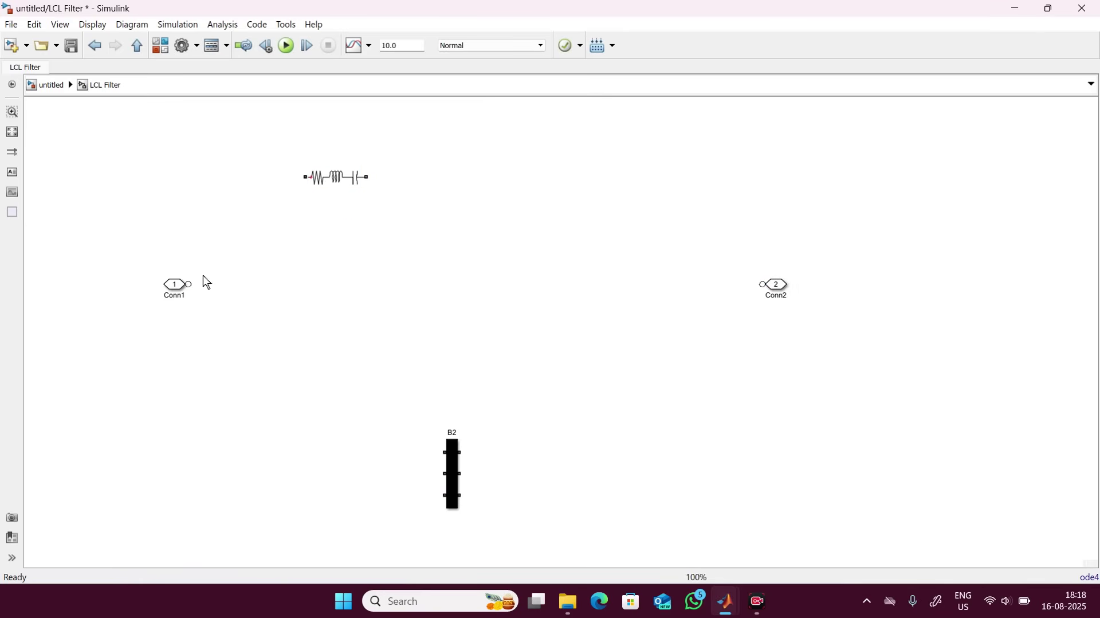
mouse_move(188, 285)
left_mouse_down()
mouse_move(776, 273)
mouse_move(755, 276)
left_mouse_up()
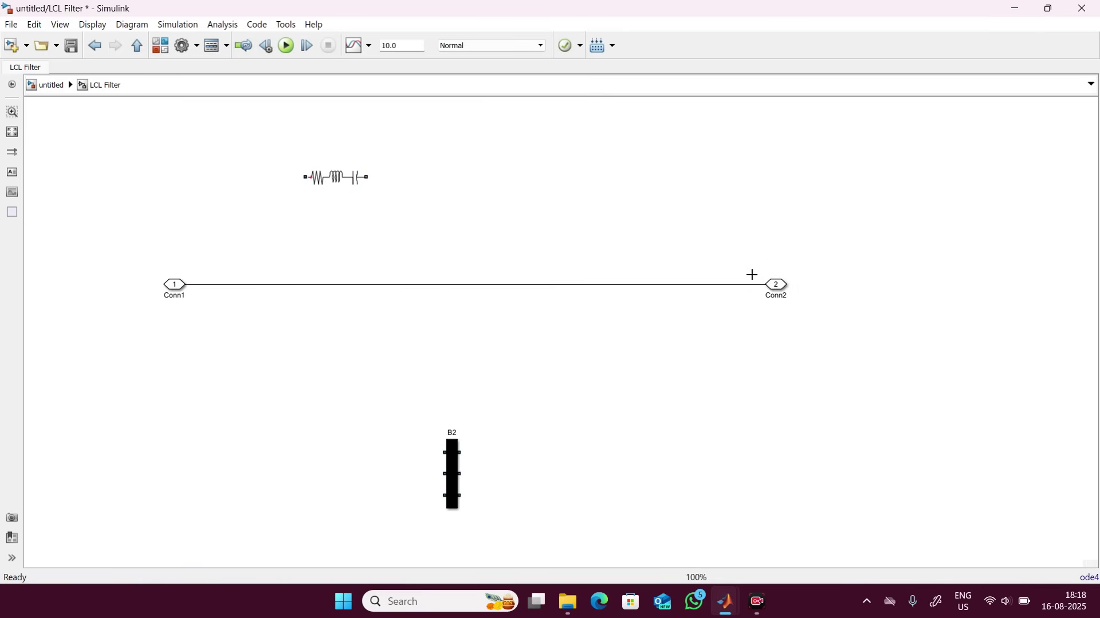
Make the branch an RL element with R = 0.001 Ω and L = 1.2e-3 H
double_click(341, 177)
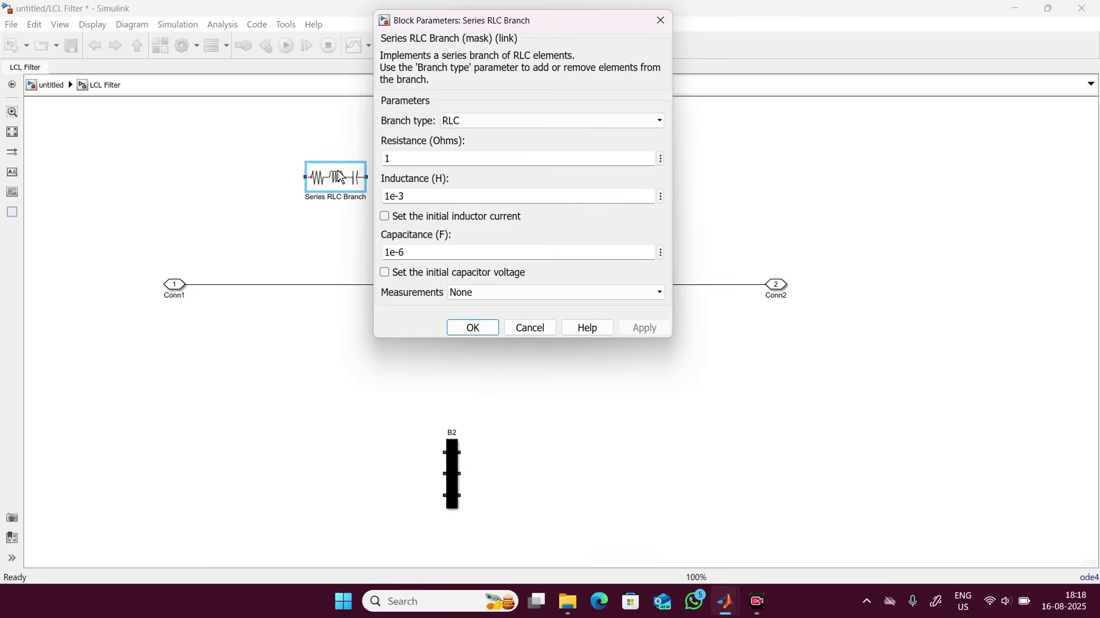
left_click(476, 120)
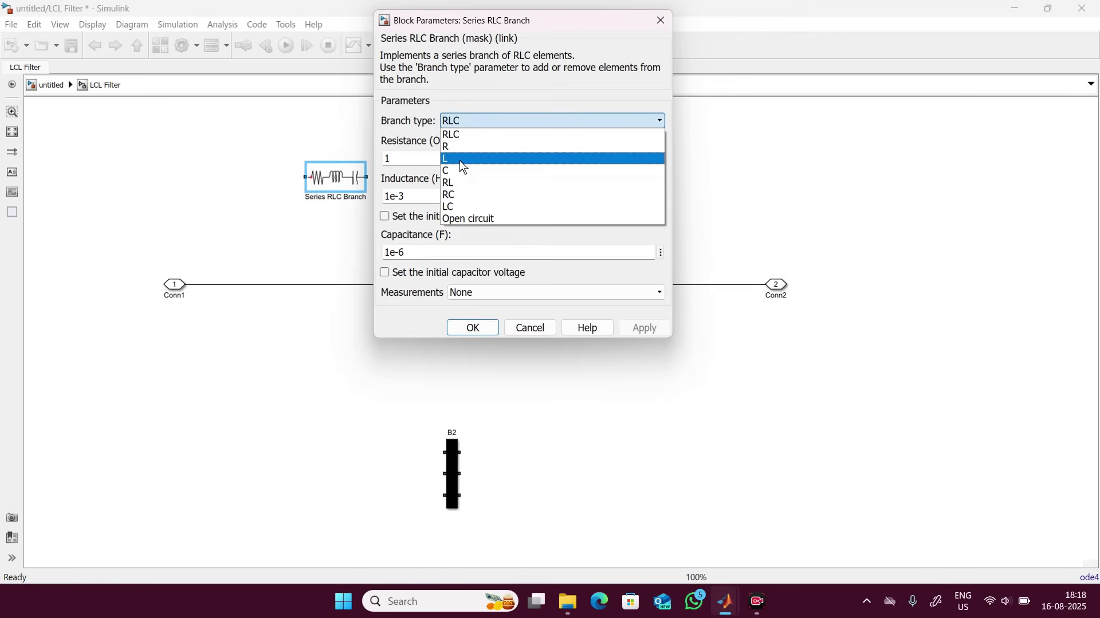
left_click(460, 182)
double_click(405, 155)
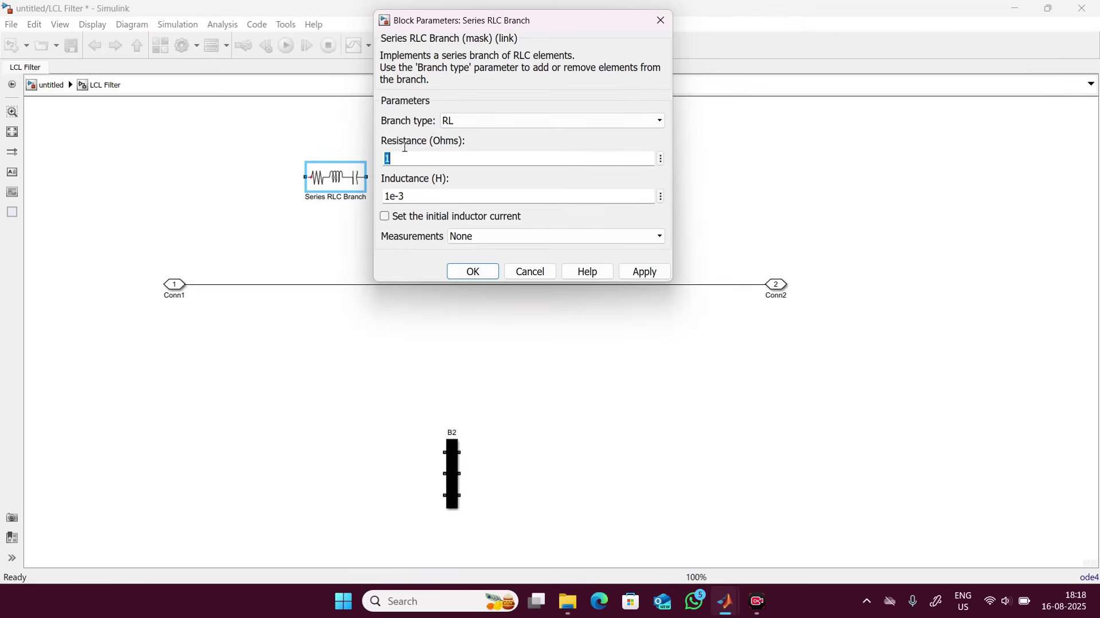
type("0.")
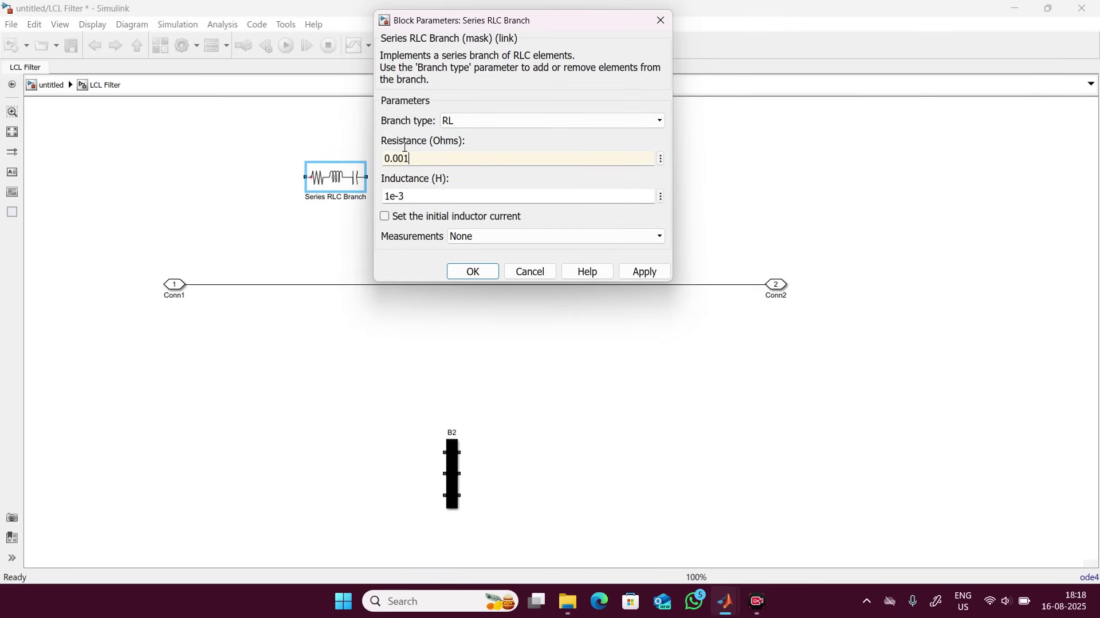
double_click(400, 189)
type("1")
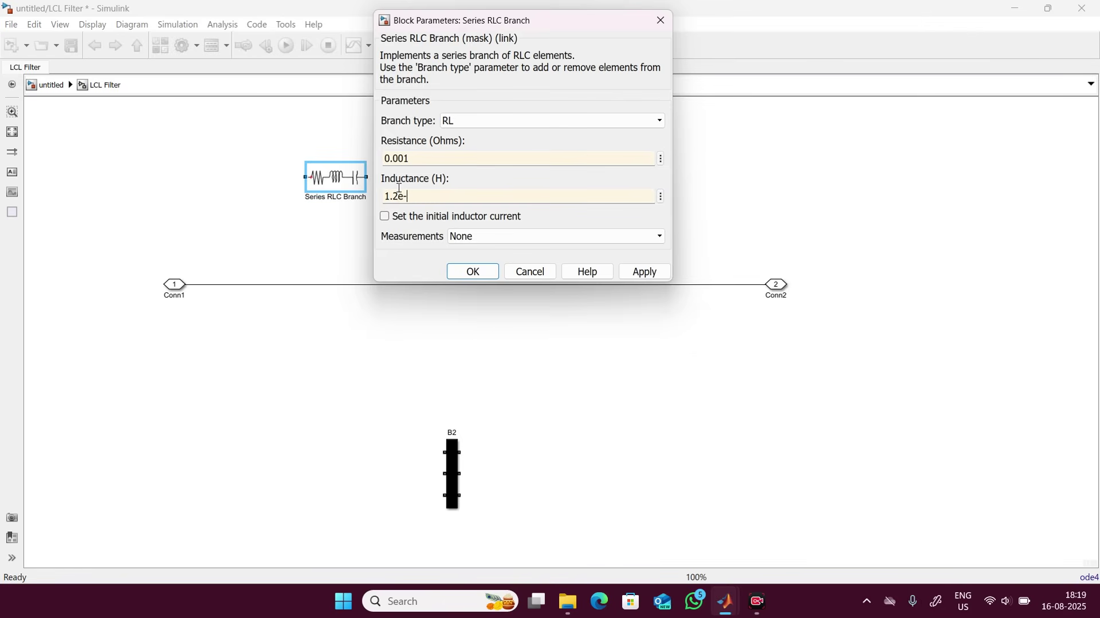
left_click(641, 271)
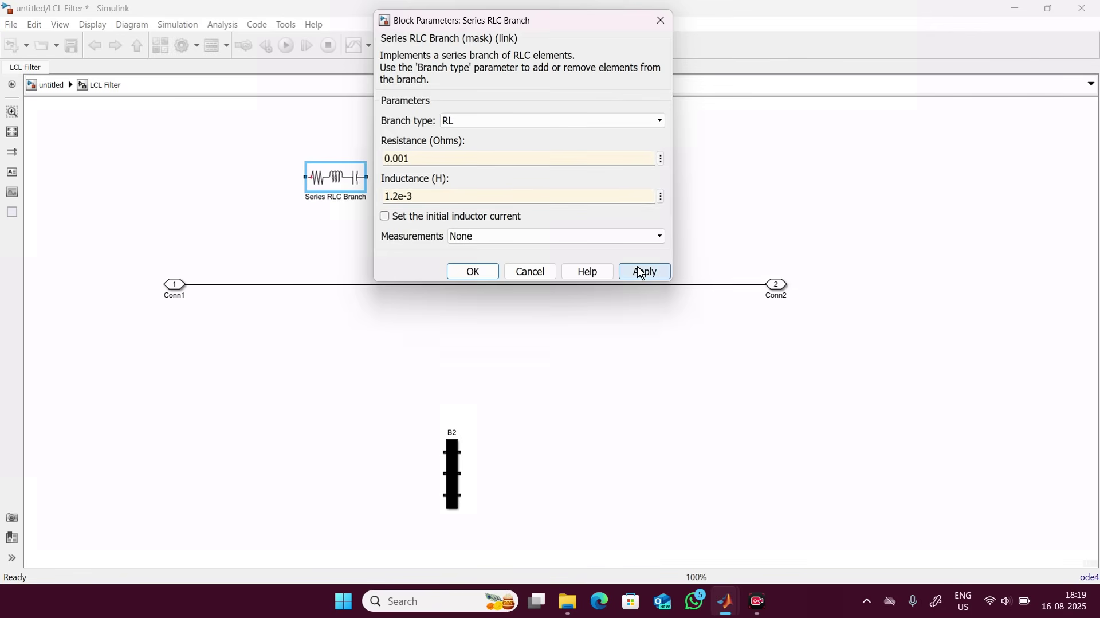
left_click(455, 271)
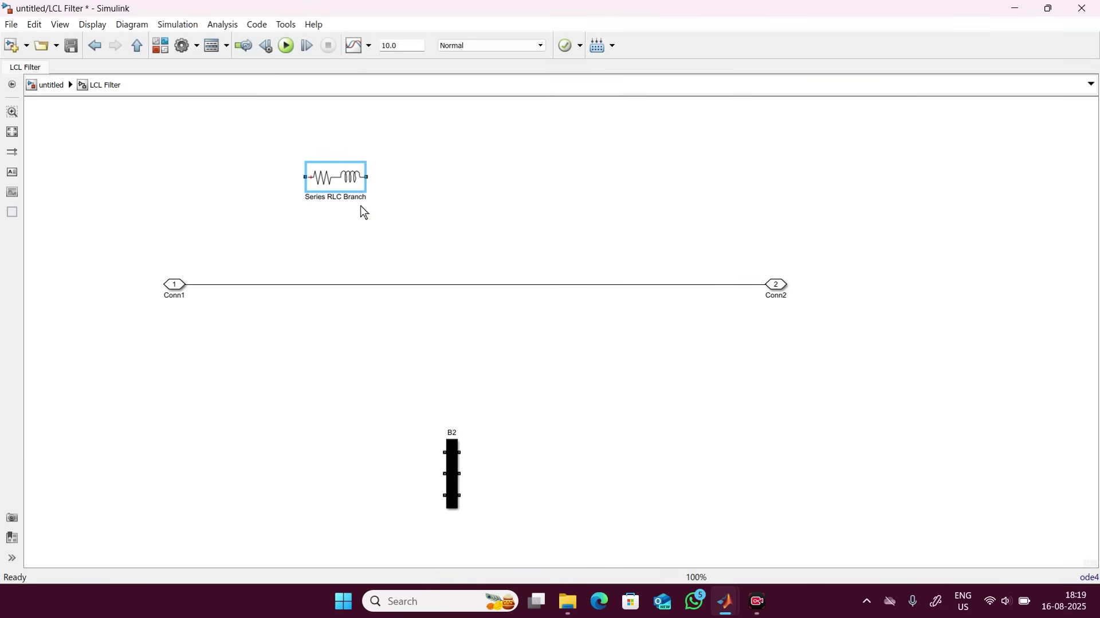
Select the branch's whole name and start retyping it as Linv
left_click(361, 190)
left_click(353, 194)
key("ctrl+a")
type("Se")
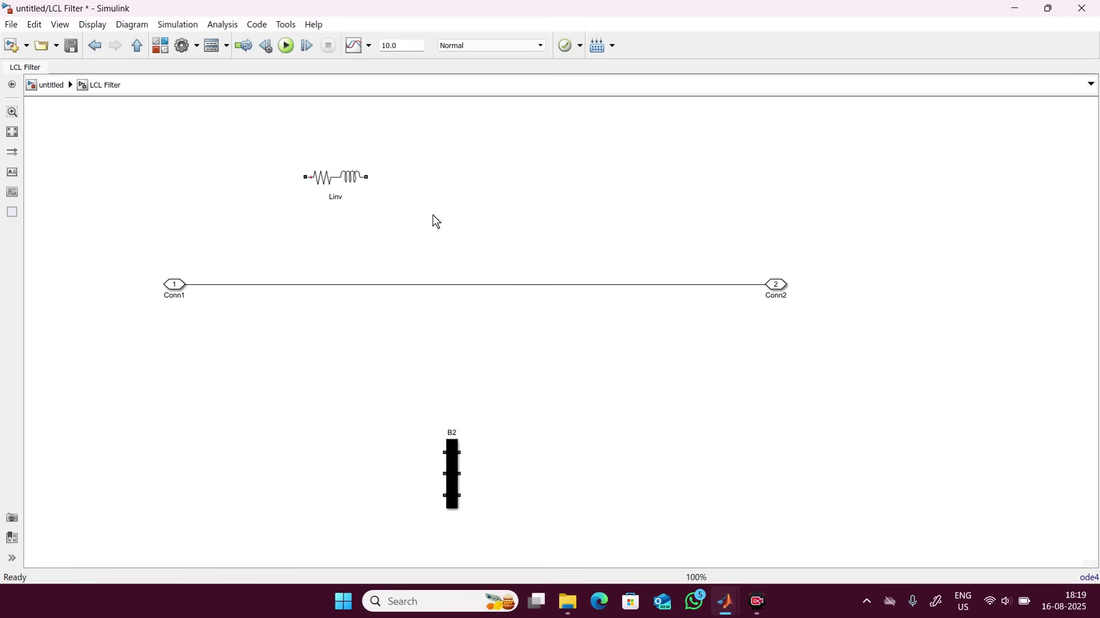
Move the Linv inductor down onto the Conn1–Conn2 line
left_click_drag(328, 176, 252, 282)
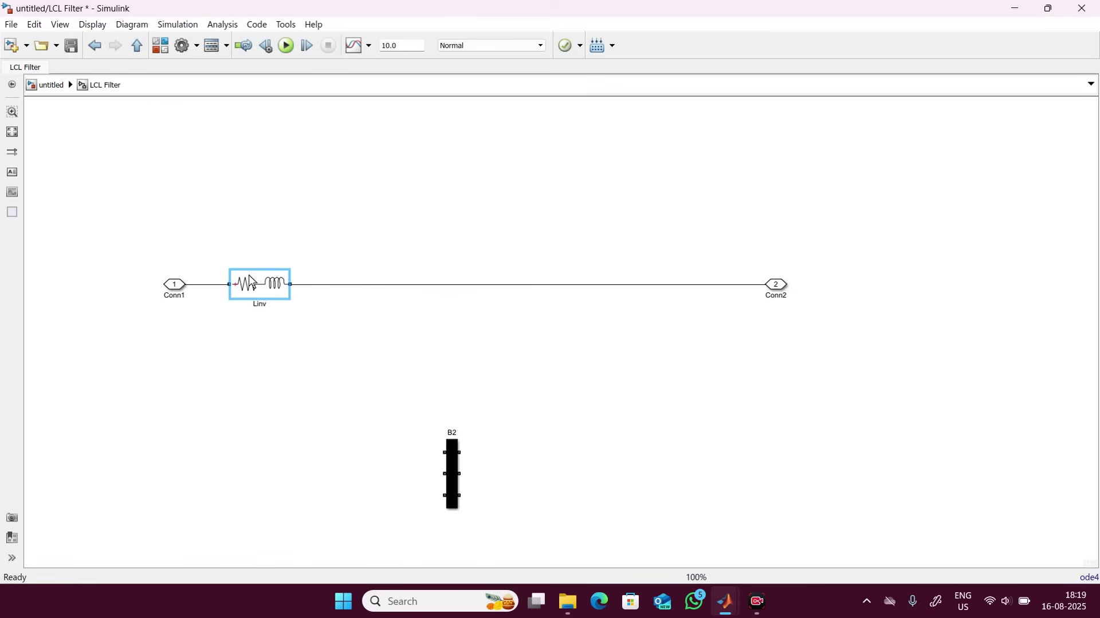
left_click_drag(126, 248, 801, 321)
left_click(671, 354)
Copy Linv and insert the copy into the wire just before Conn2
left_click(262, 290)
key("ctrl+c")
left_click(462, 346)
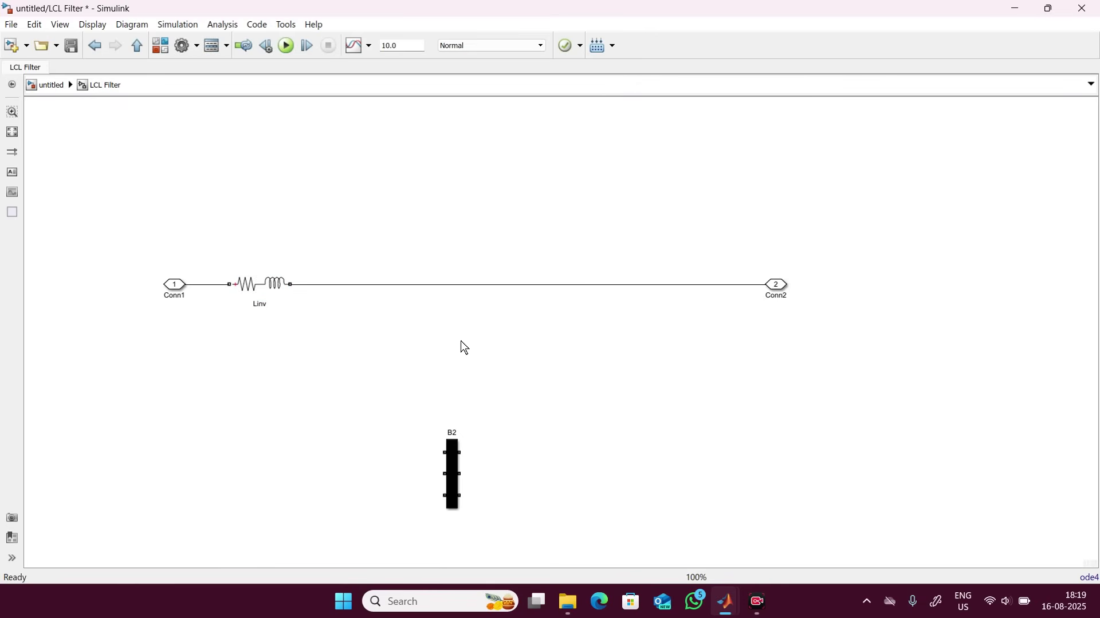
key("ctrl+v")
left_click_drag(488, 352, 509, 356)
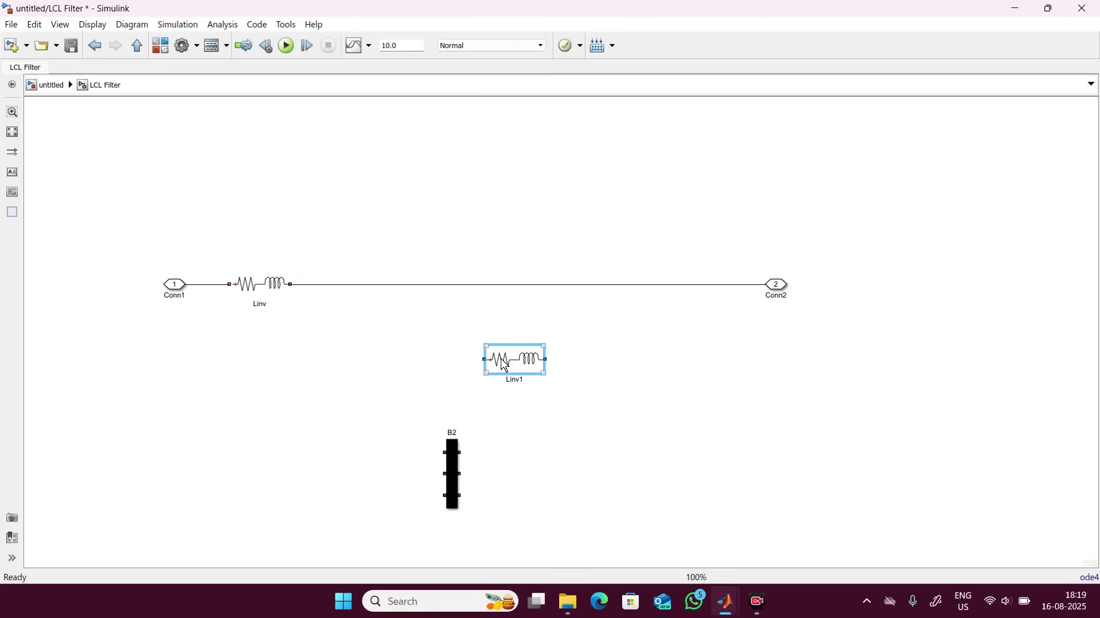
left_click_drag(503, 364, 731, 323)
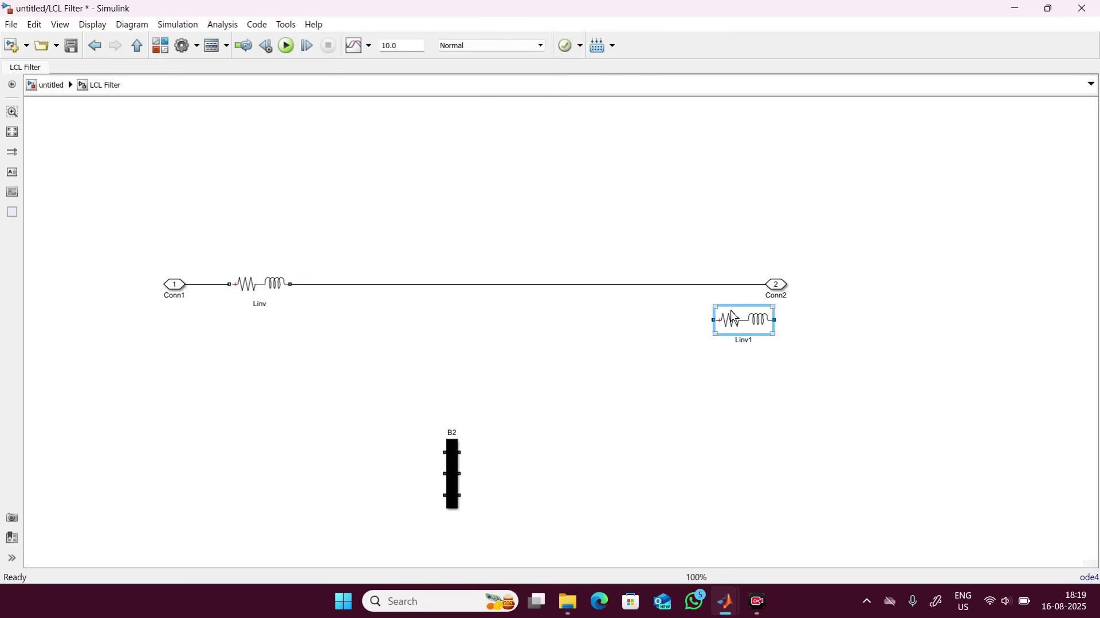
left_click_drag(732, 322, 673, 284)
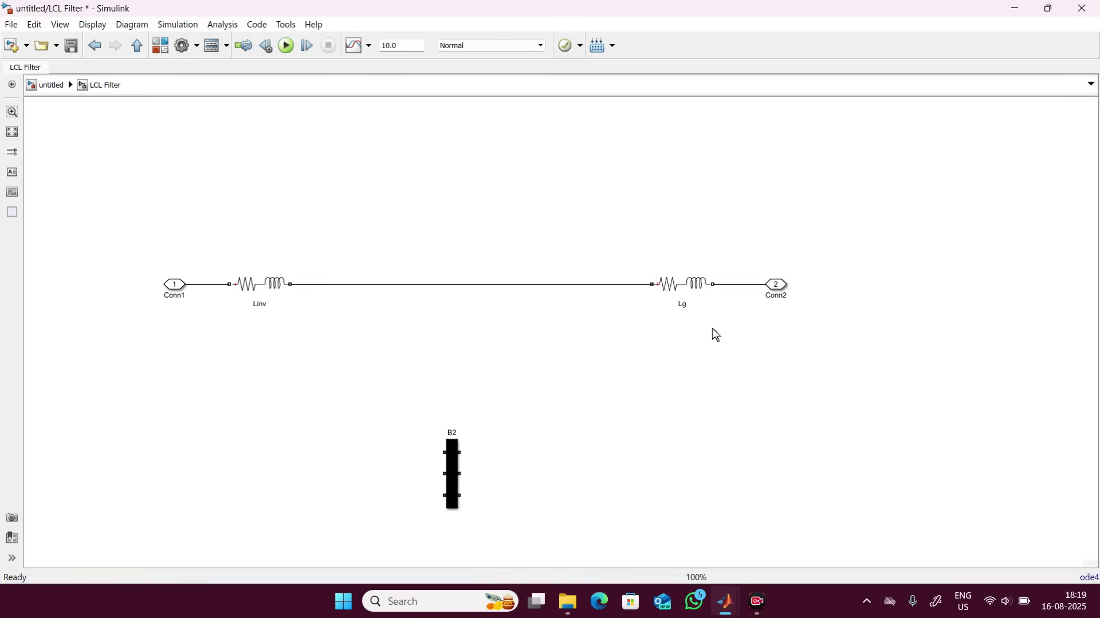
Set the Lg inductor's inductance to 0.6e-3 H and apply it
left_click(666, 278)
double_click(672, 286)
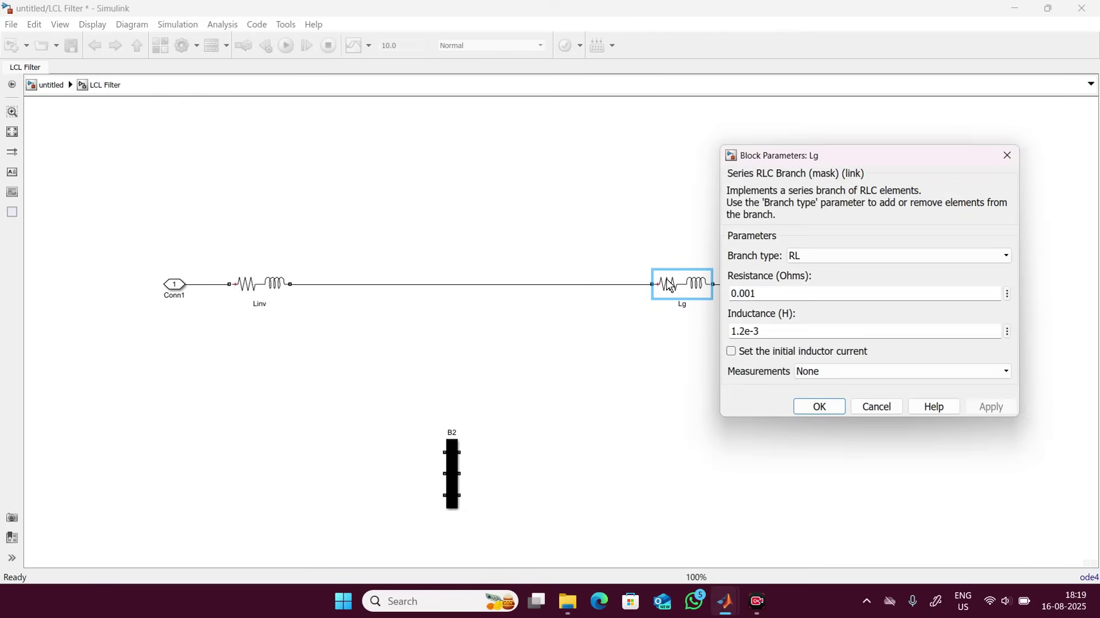
double_click(760, 325)
left_click(760, 325)
key("BackSpace")
key("BackSpace")
key("BackSpace")
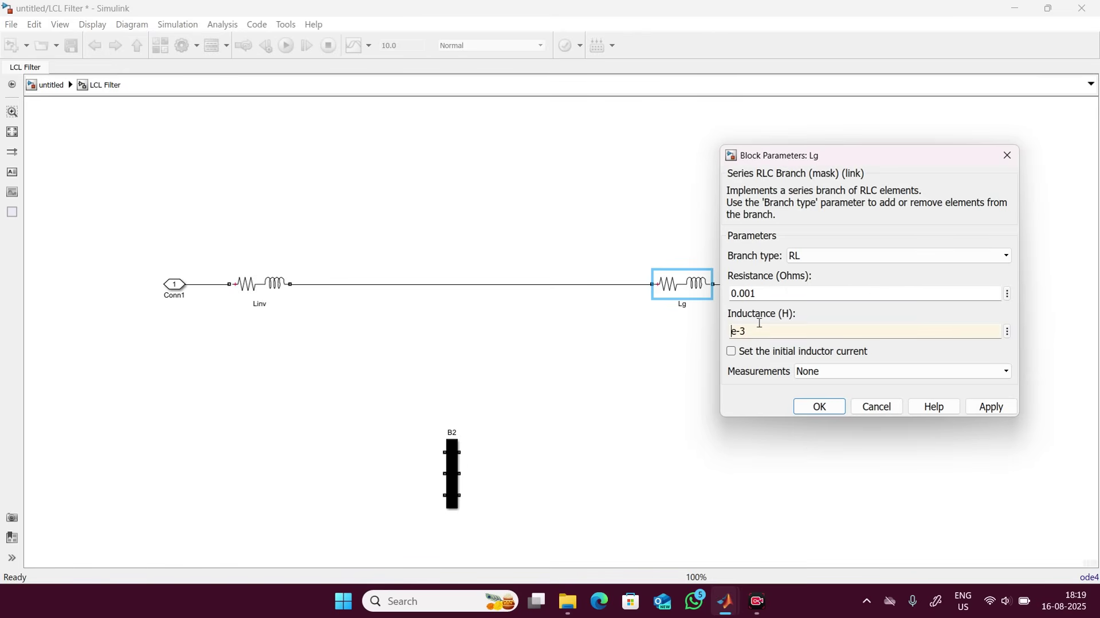
type("0.6")
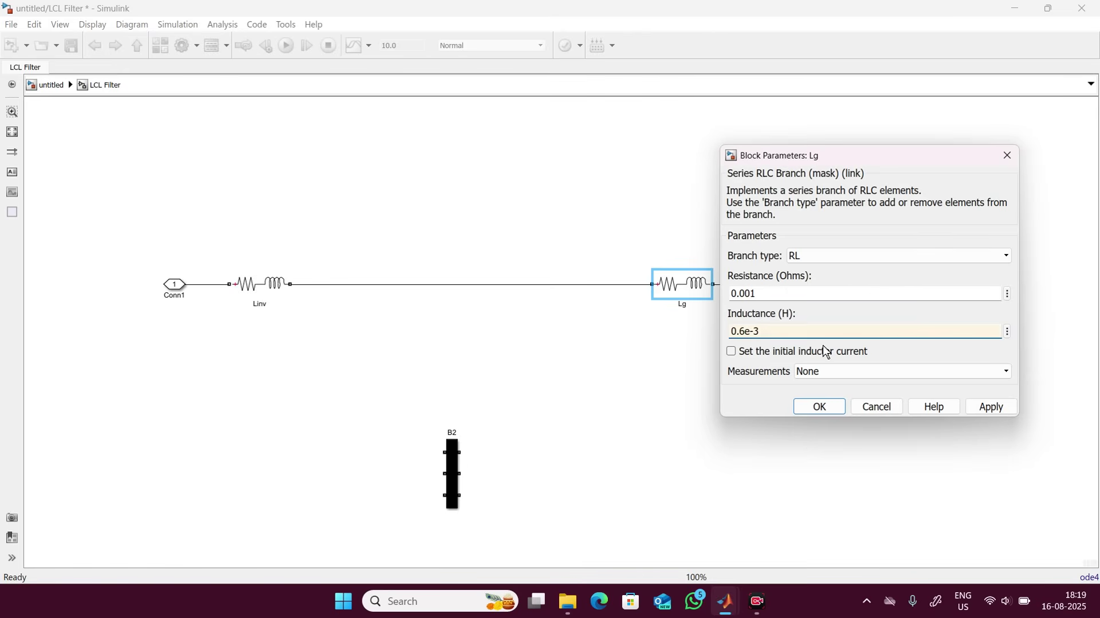
left_click(1000, 401)
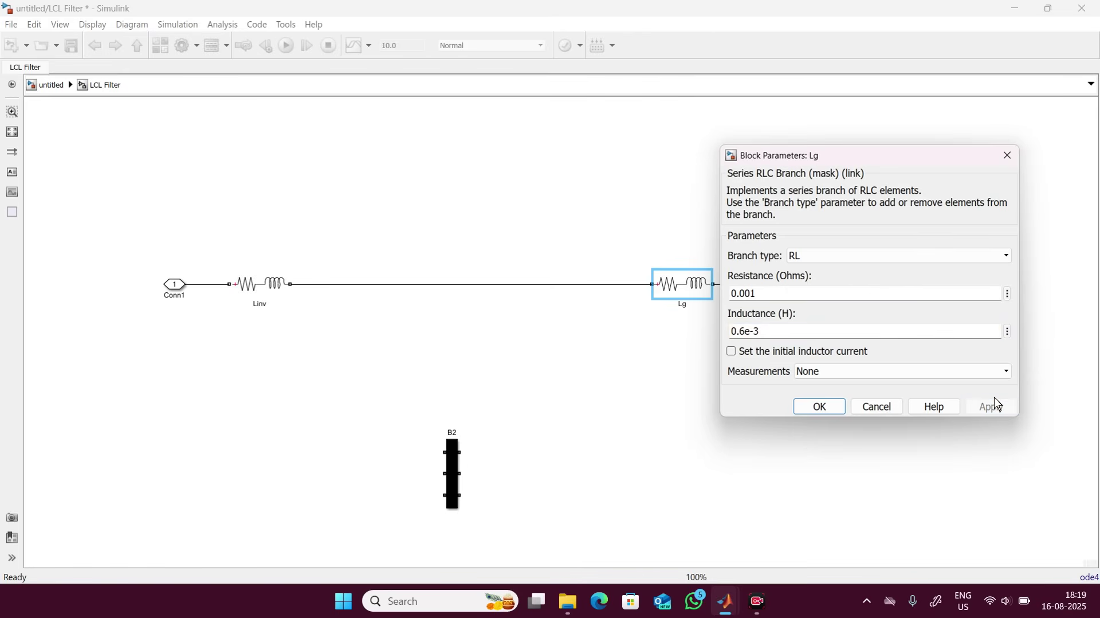
left_click(817, 406)
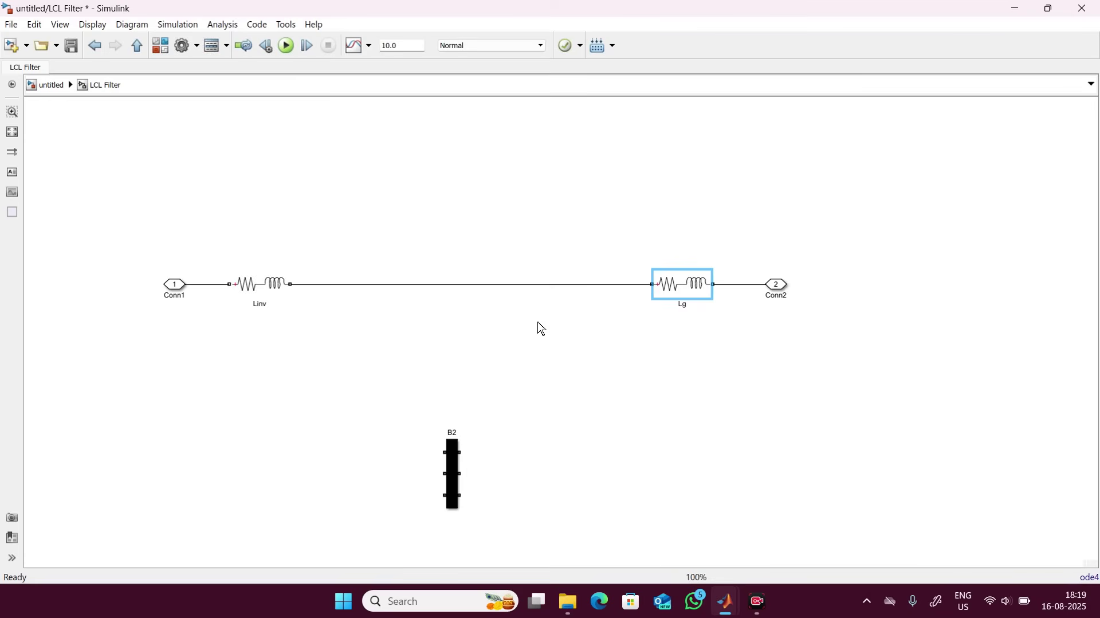
Fit the diagram in view and select the filter row's blocks and wires
left_click(541, 329)
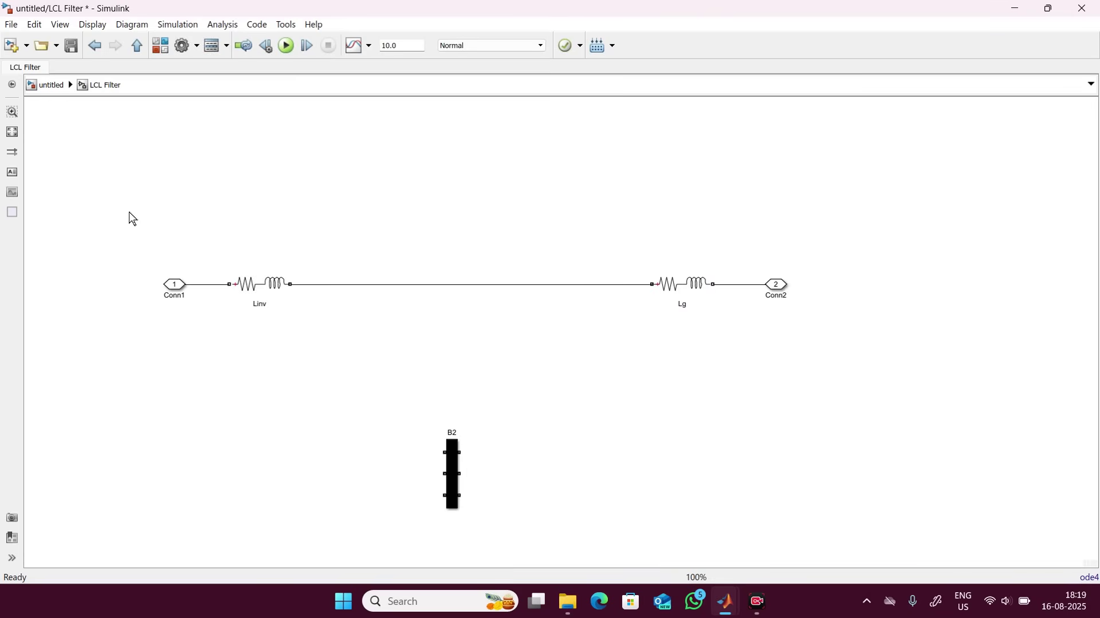
scroll(128, 225, "up", 4)
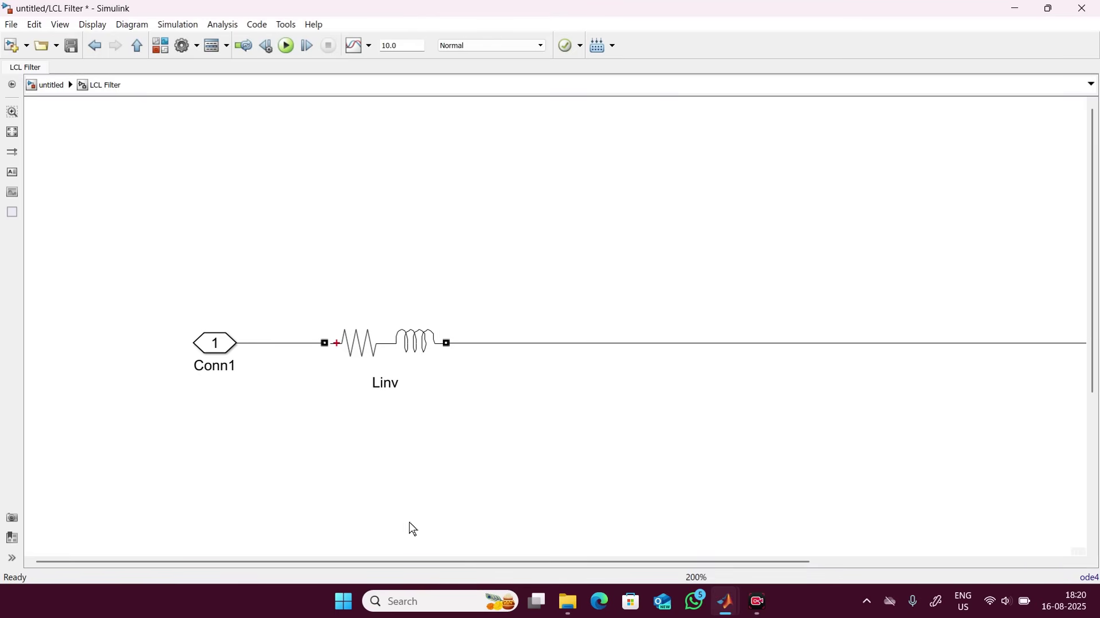
left_click(6, 132)
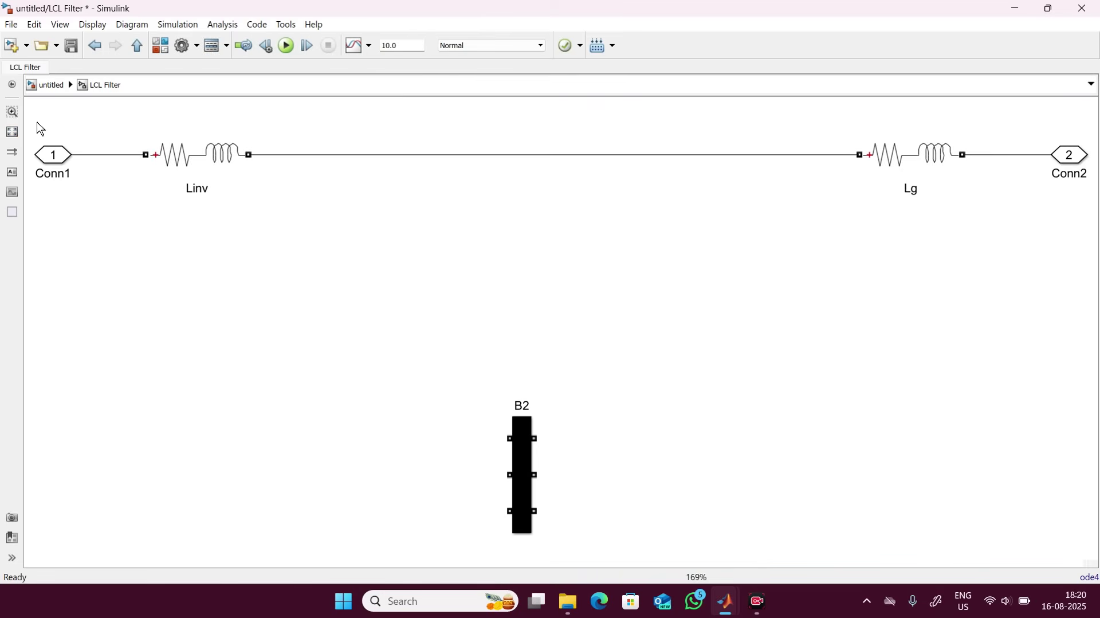
left_click_drag(44, 128, 1066, 235)
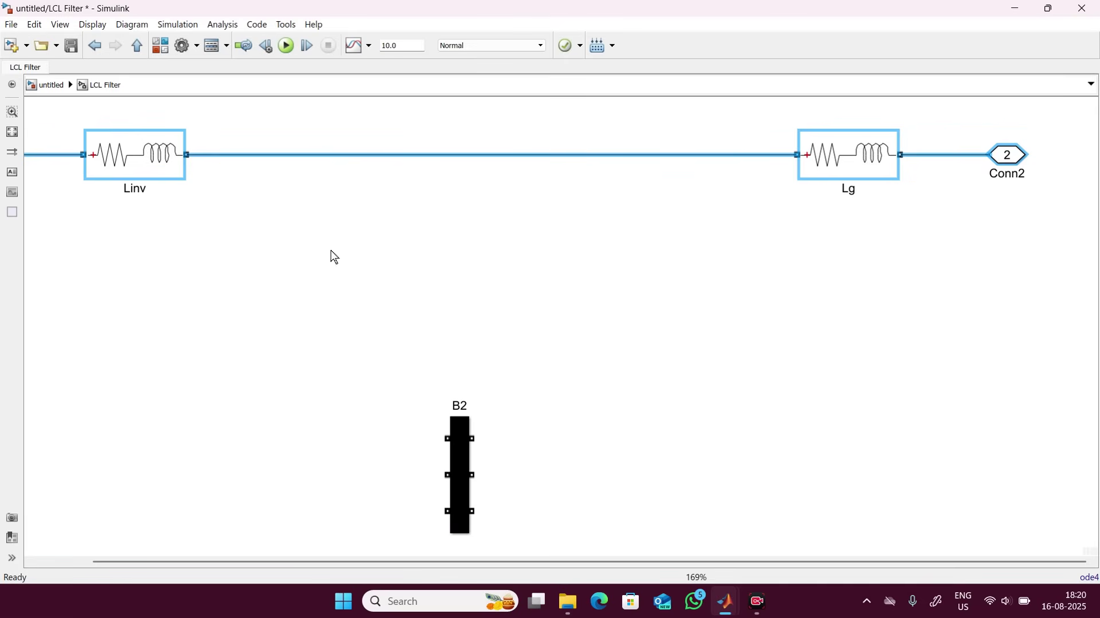
Copy the Conn1-to-Conn2 inductor row twice and line the copies up beneath it
left_click(860, 566)
key("1")
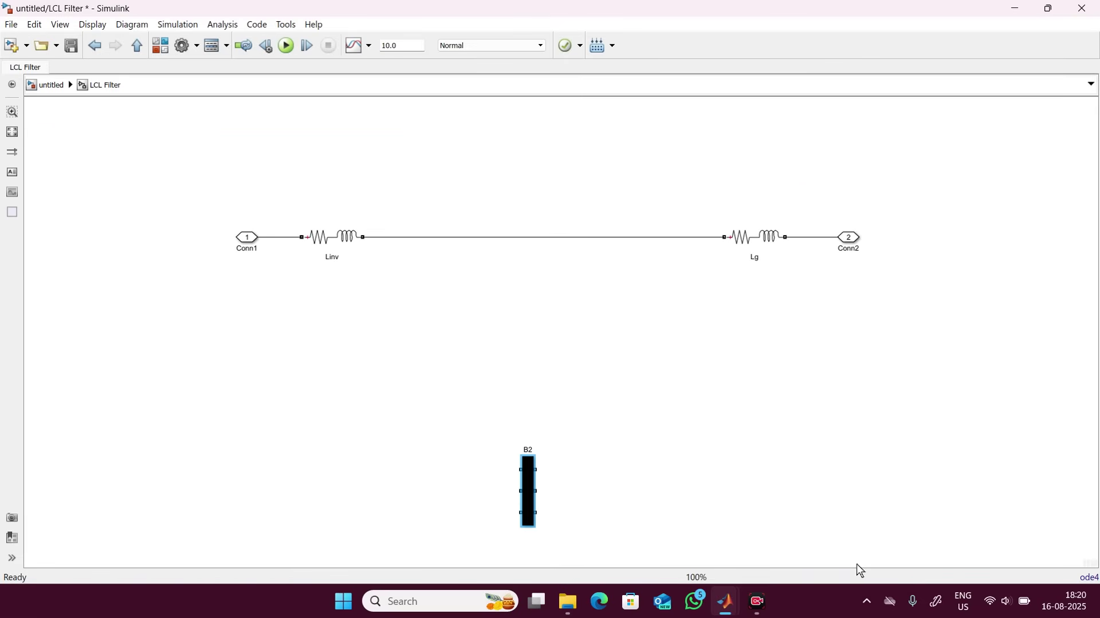
left_click_drag(318, 206, 883, 281)
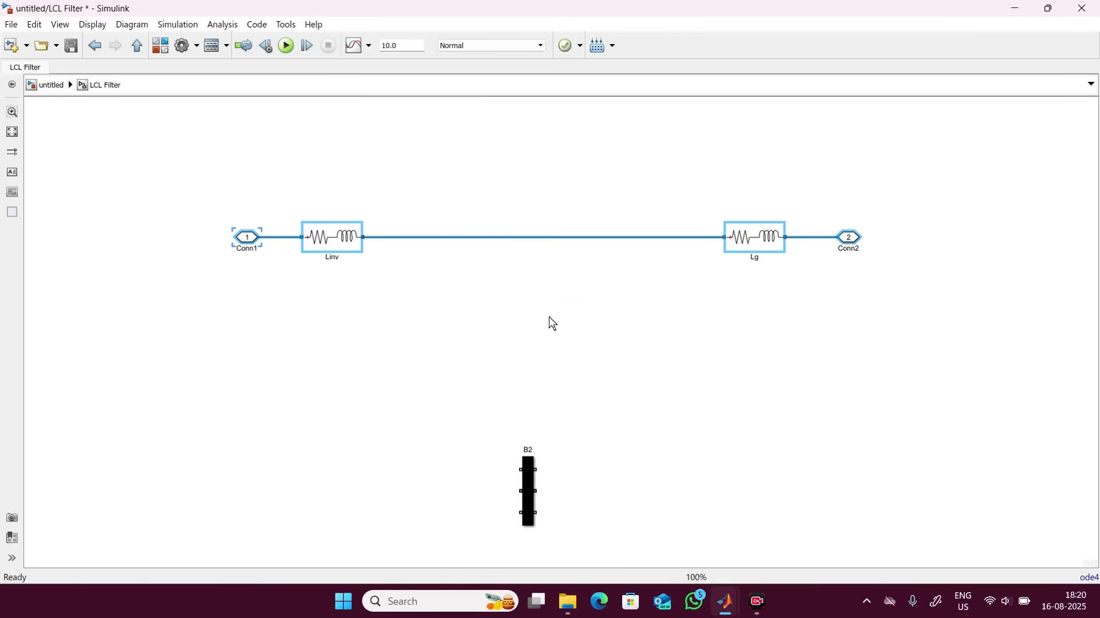
key("ctrl+c")
key("ctrl+v")
left_click_drag(646, 344, 336, 302)
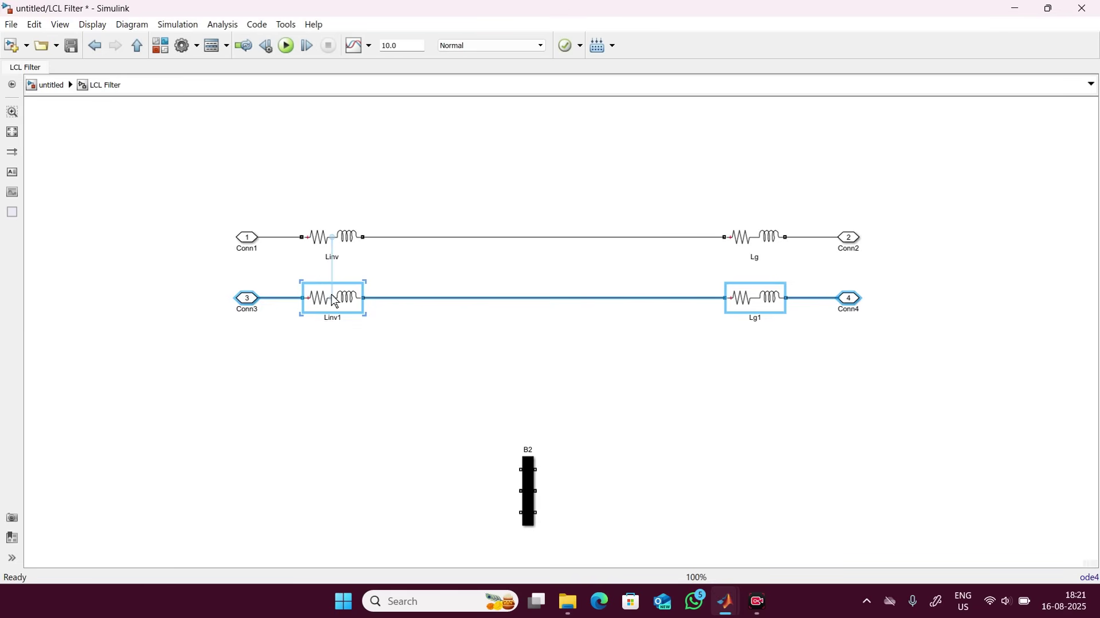
left_click(355, 355)
key("ctrl+v")
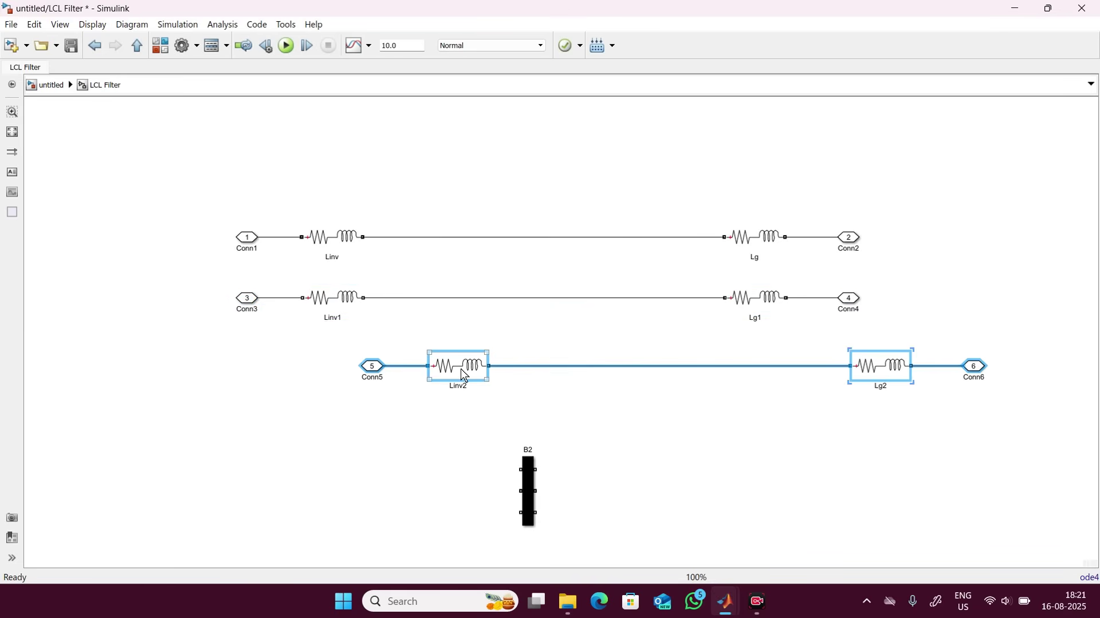
left_click_drag(457, 374, 337, 365)
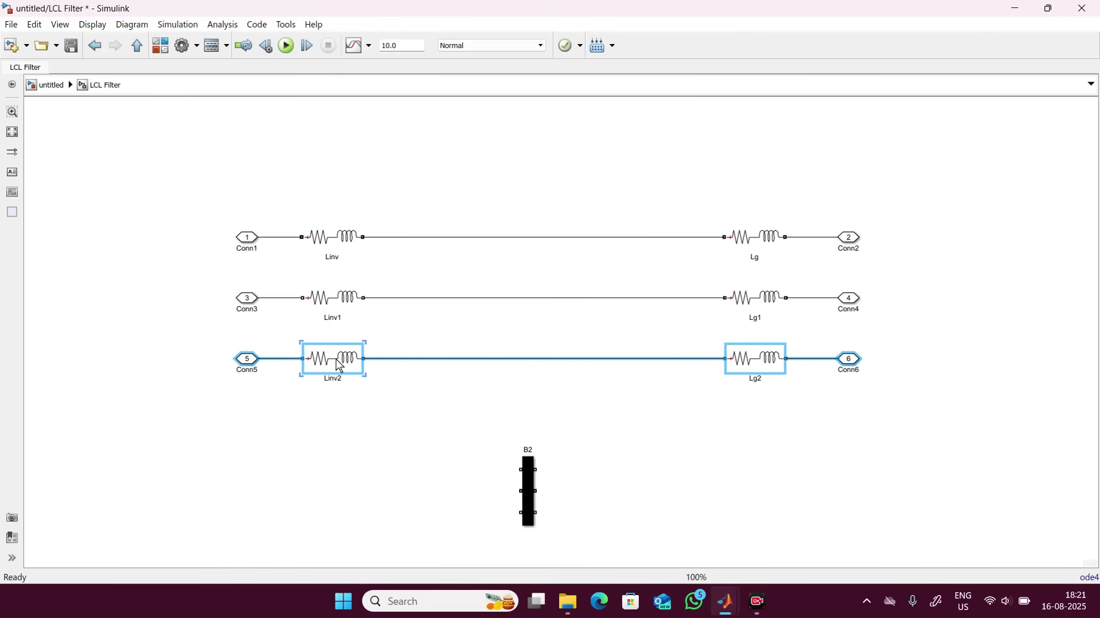
left_click(607, 391)
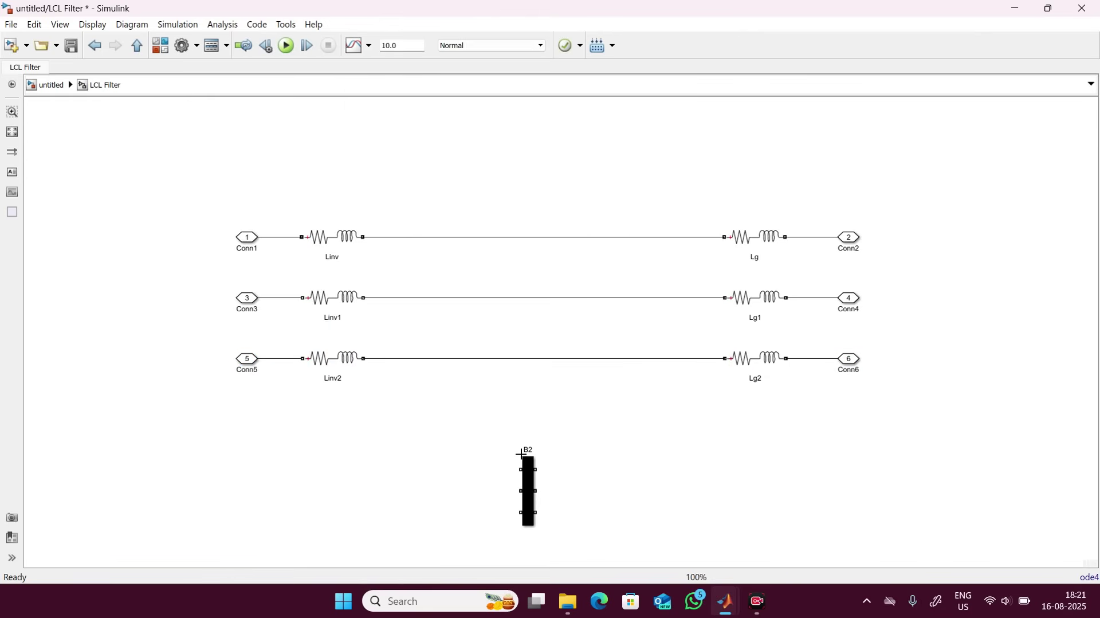
Turn bus B2 horizontal below the rows and wire its three ports to each row
left_click_drag(540, 479, 549, 443)
key("ctrl+r")
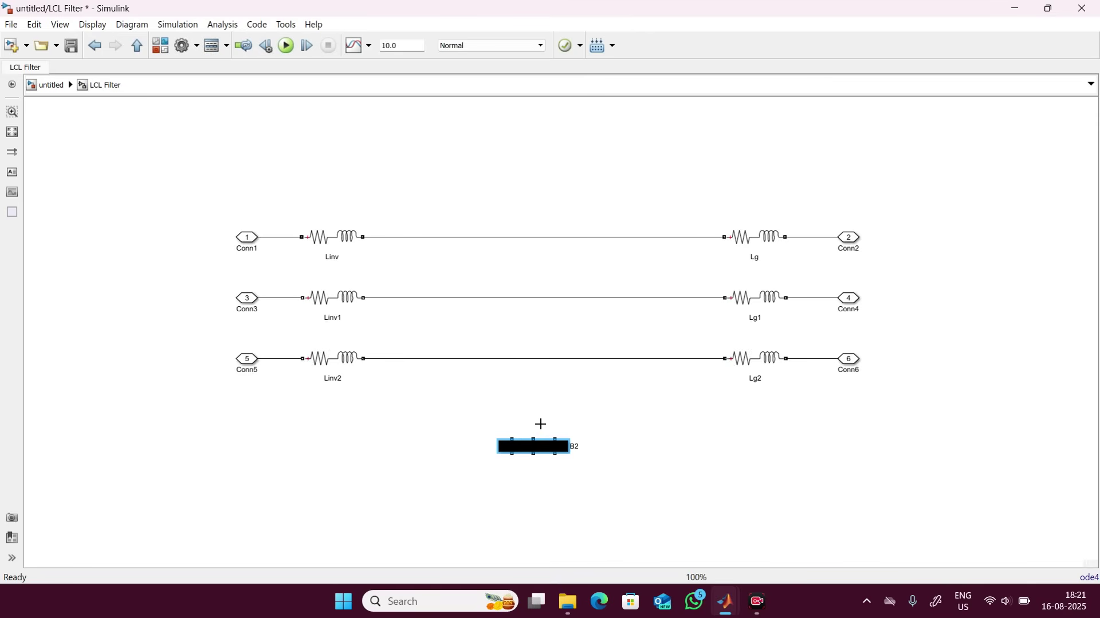
mouse_move(555, 439)
left_mouse_down()
mouse_move(536, 241)
mouse_move(544, 226)
left_mouse_up()
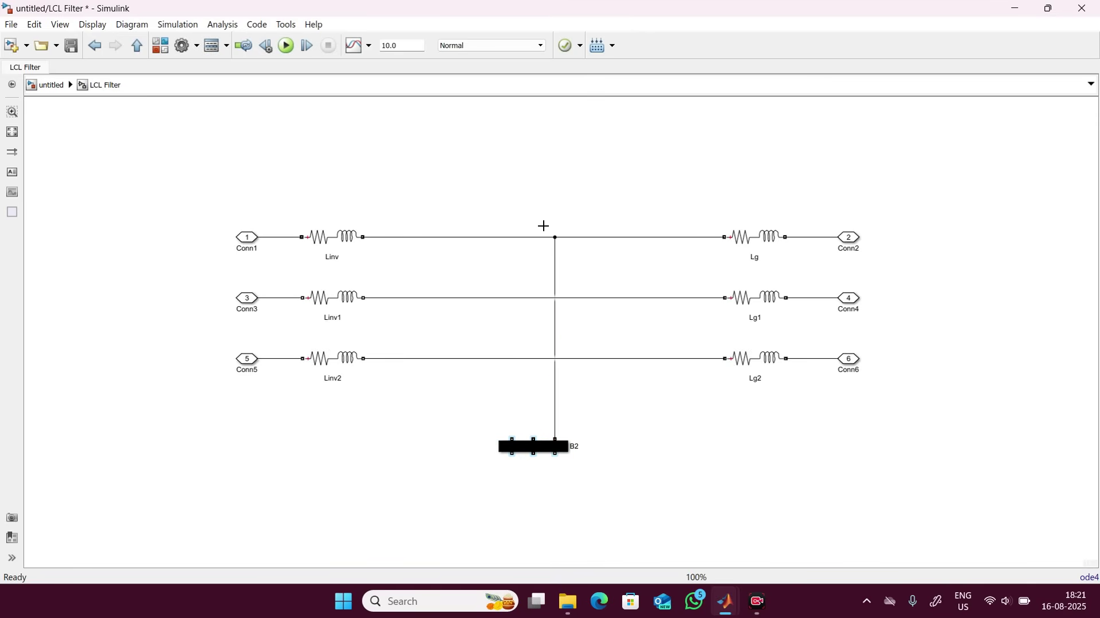
left_click(527, 446)
mouse_move(533, 439)
left_mouse_down()
mouse_move(520, 423)
mouse_move(520, 284)
left_mouse_up()
left_click_drag(513, 439, 498, 347)
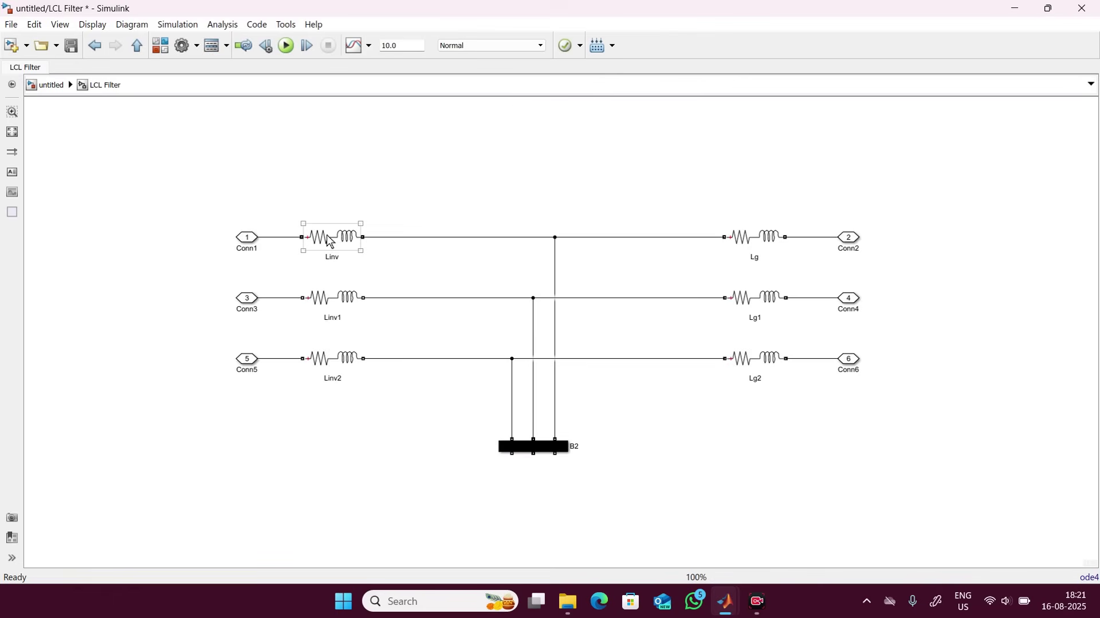
Insert a Series RLC Branch via quick search 'rlc' and stand it upright below B2
double_click(460, 171)
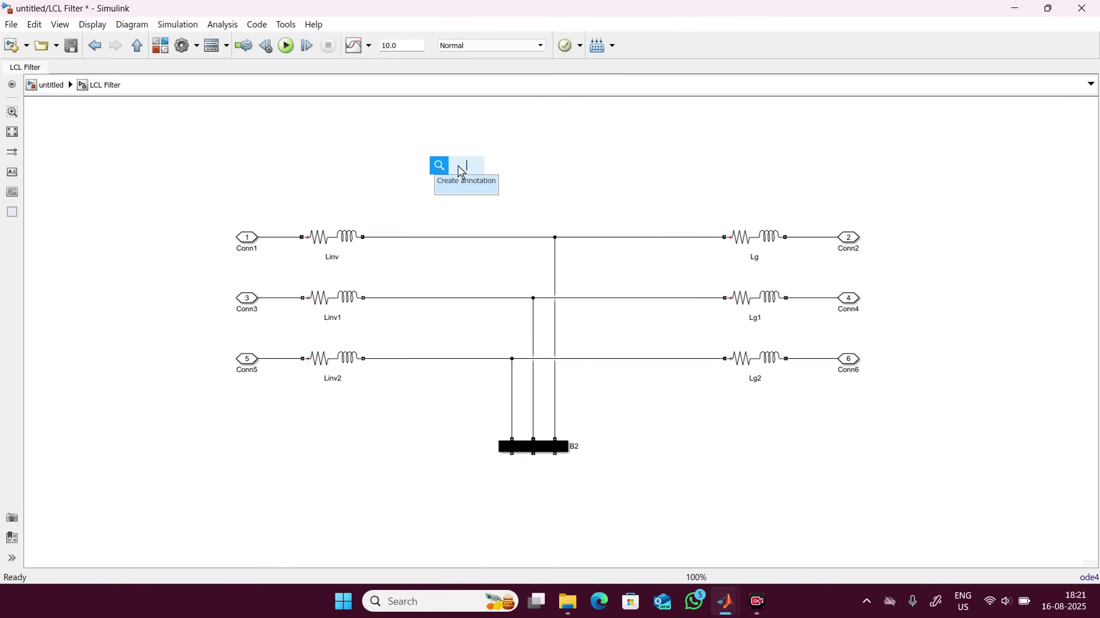
type("rlc")
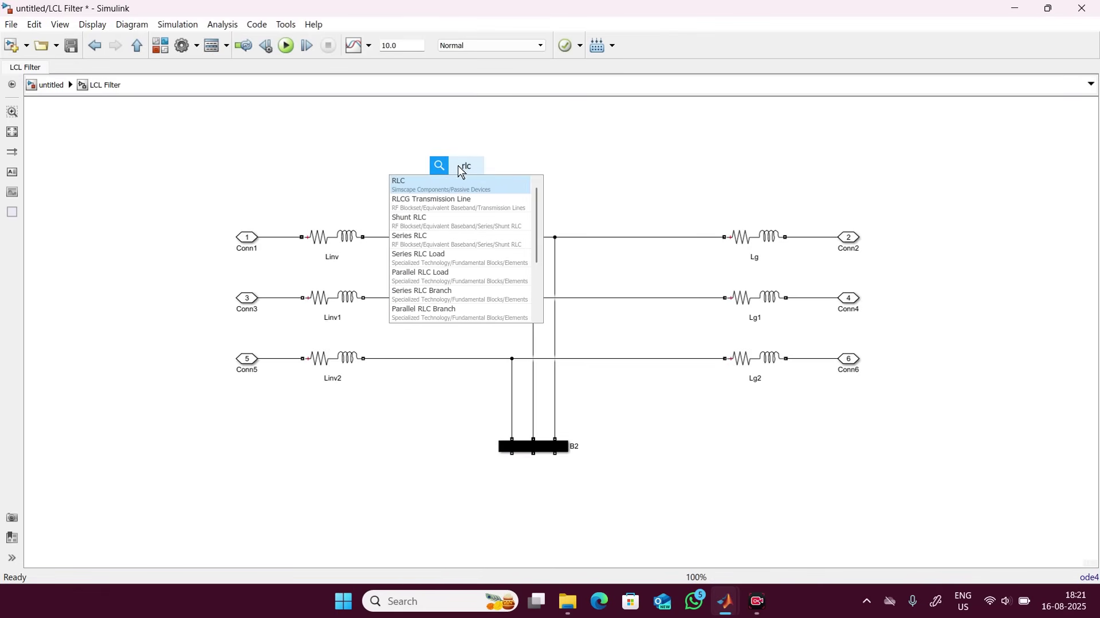
key("Down")
key("Down")
key("Down")
key("Down")
key("Down")
key("Down")
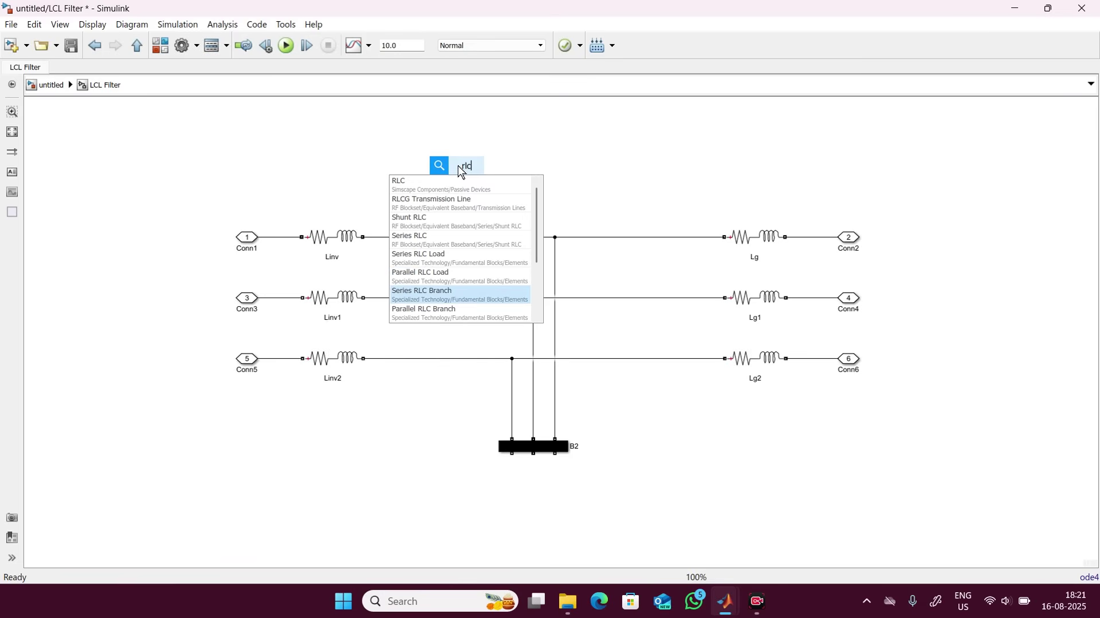
key("Return")
left_click_drag(463, 172, 630, 296)
left_click_drag(739, 482, 506, 517)
key("ctrl+r")
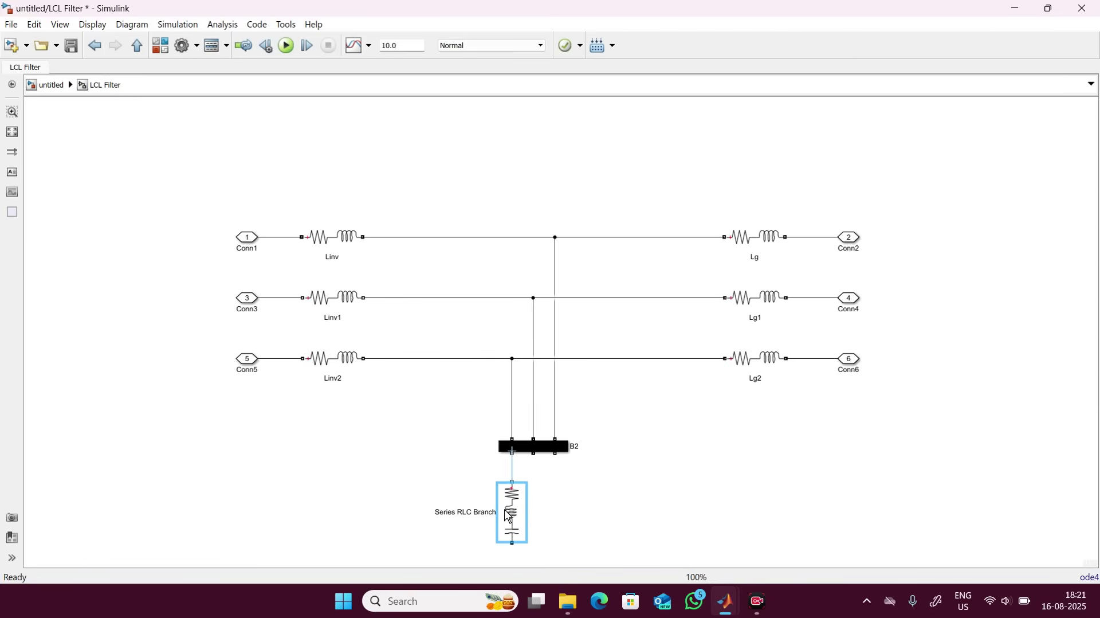
Rename the branch block to 'Rd, Cf'
left_click(476, 503)
key("BackSpace")
key("BackSpace")
key("BackSpace")
key("BackSpace")
key("BackSpace")
key("BackSpace")
key("BackSpace")
key("BackSpace")
key("BackSpace")
key("BackSpace")
key("BackSpace")
key("BackSpace")
key("BackSpace")
key("BackSpace")
type("Cf")
left_click(513, 510)
Make Rd, Cf an RC branch with 80e-6 F capacitance and connect it to B2
double_click(512, 513)
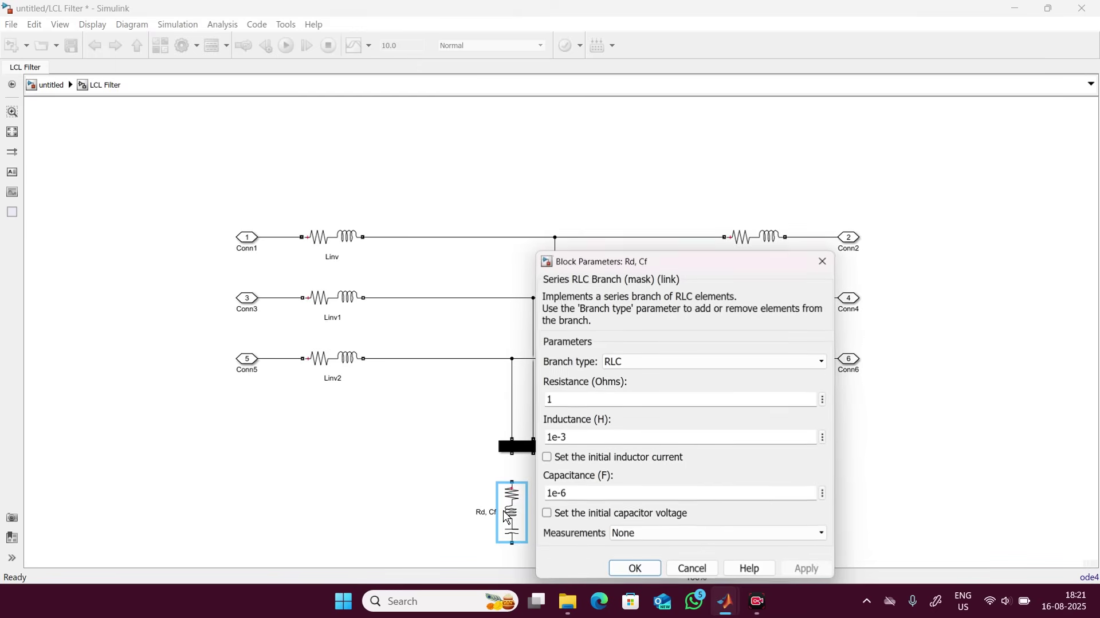
left_click(633, 364)
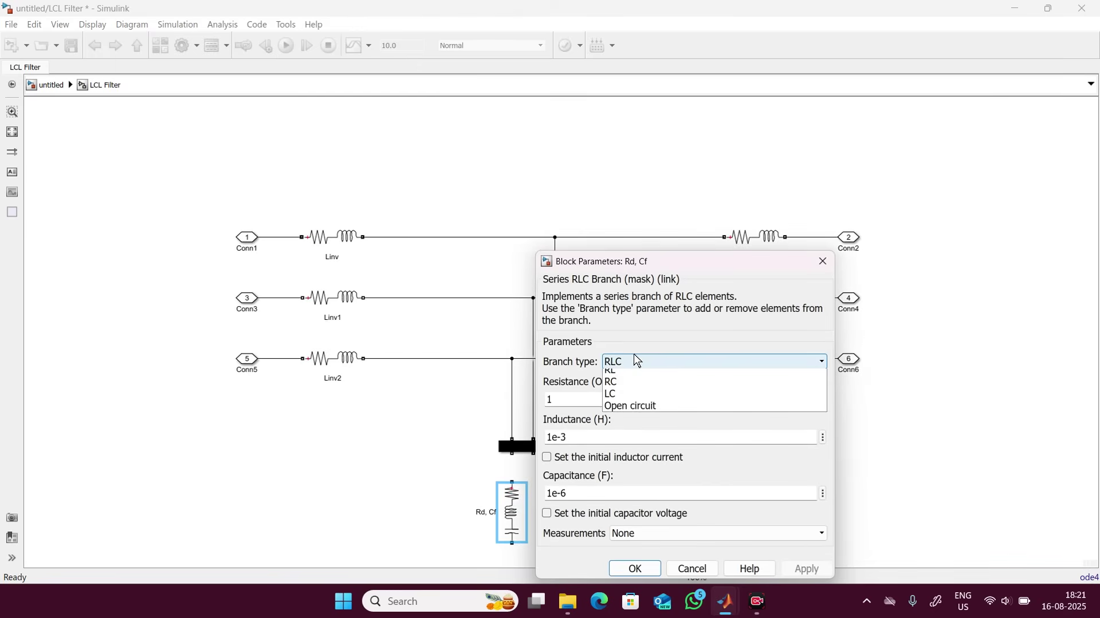
left_click(613, 436)
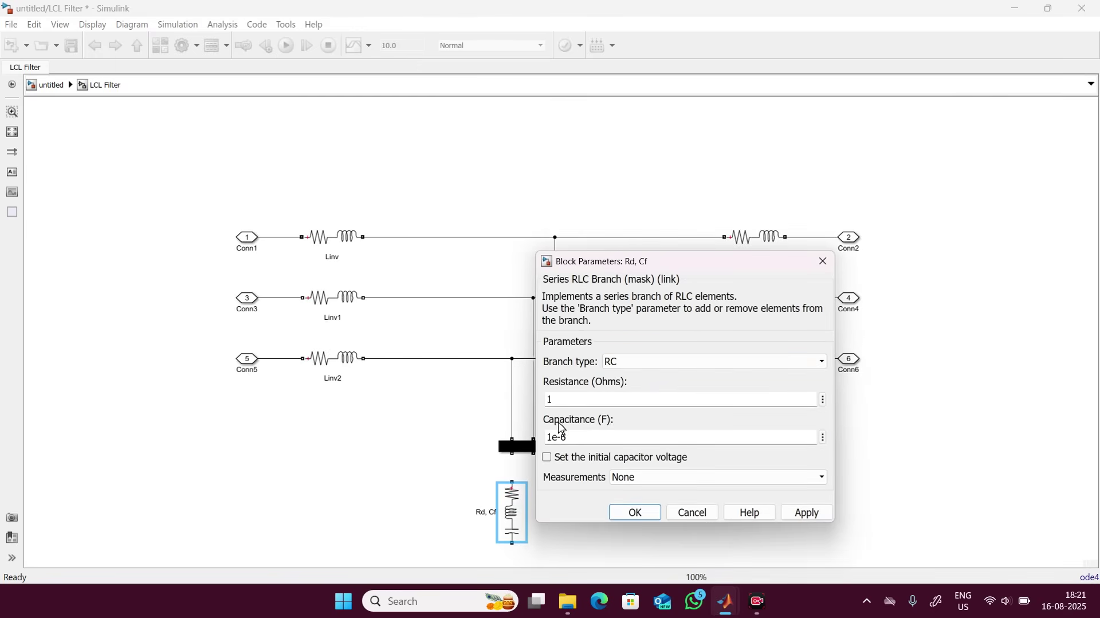
double_click(551, 400)
double_click(547, 432)
left_click(548, 432)
key("Delete")
type("80")
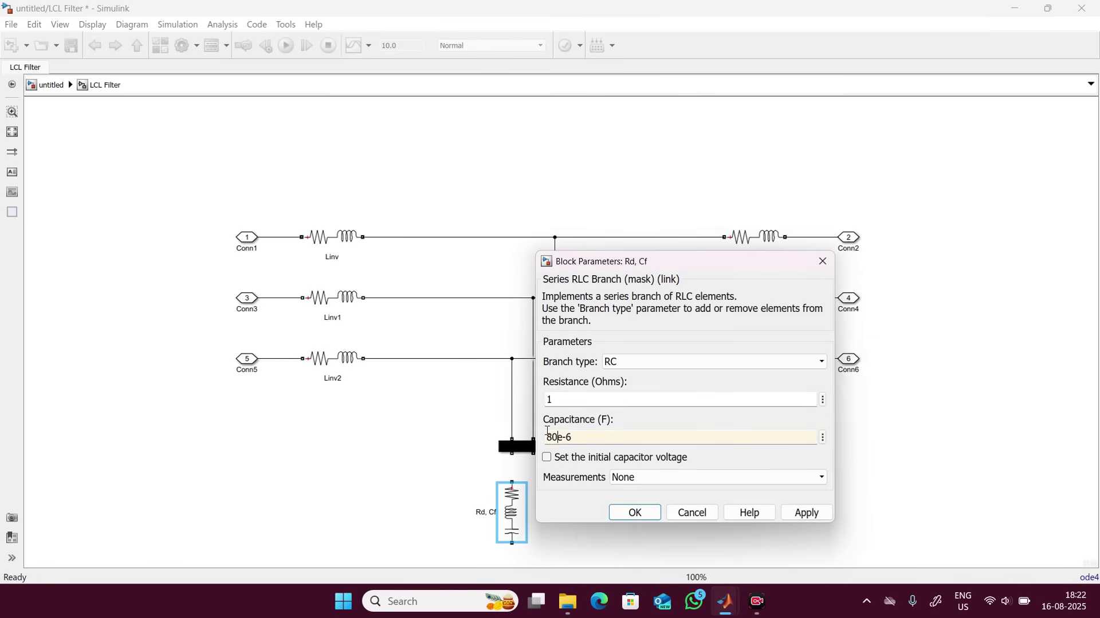
key("Return")
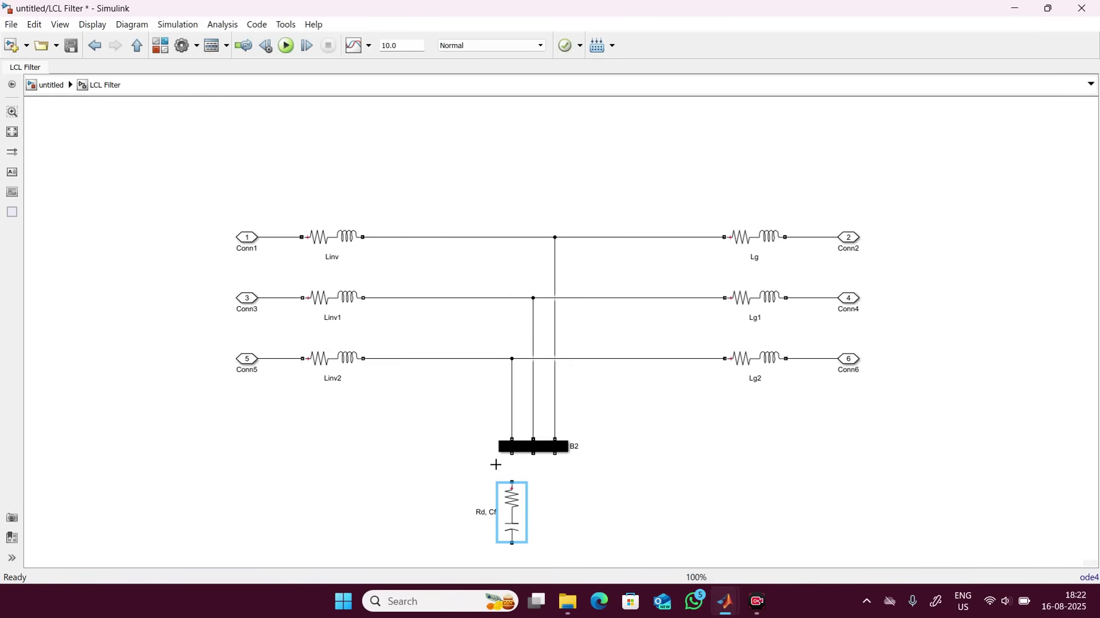
left_click_drag(513, 483, 512, 453)
Paste two more Rd, Cf branches under B2 and join the capacitor bottoms with one wire
left_click(509, 504)
key("ctrl+v")
left_click_drag(572, 535, 535, 510)
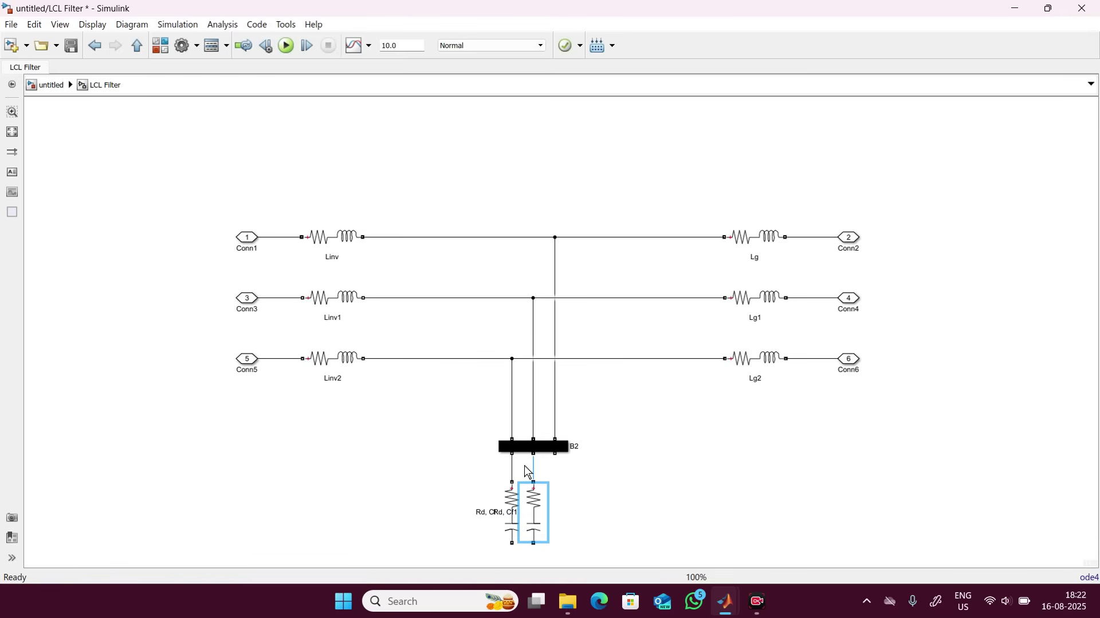
left_click(560, 510)
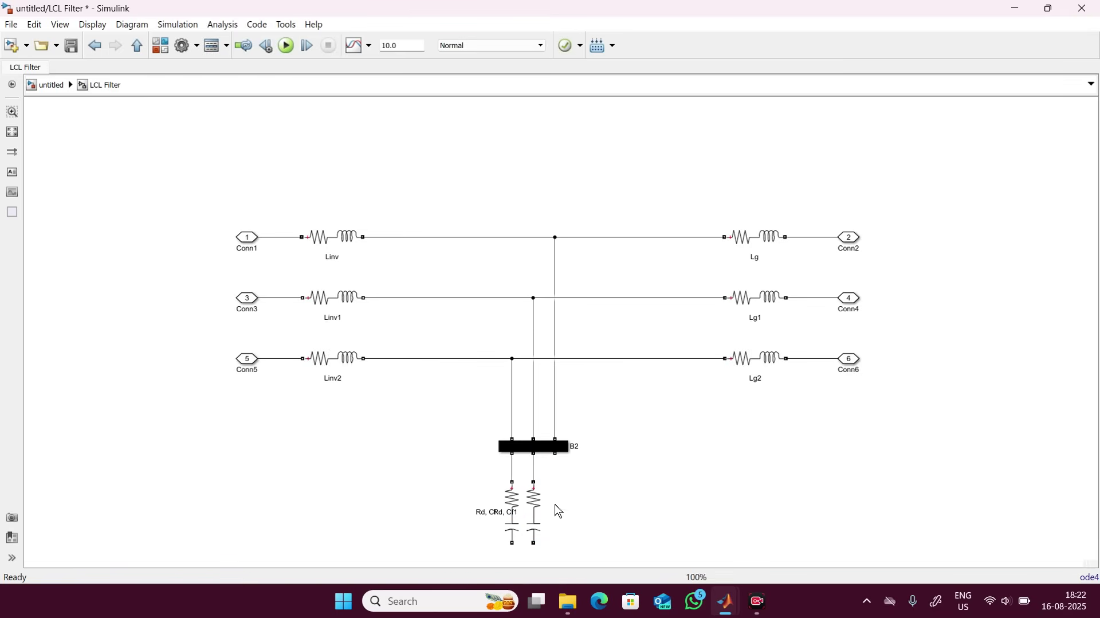
key("ctrl+v")
left_click_drag(576, 524, 560, 500)
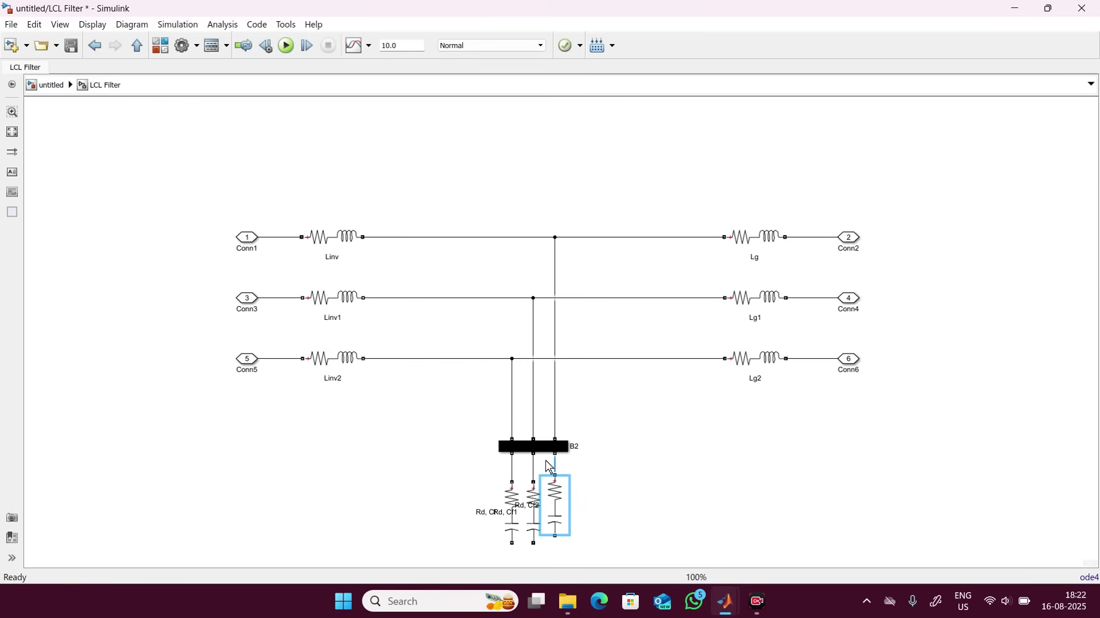
left_click_drag(557, 525, 536, 534)
scroll(542, 531, "down", 1)
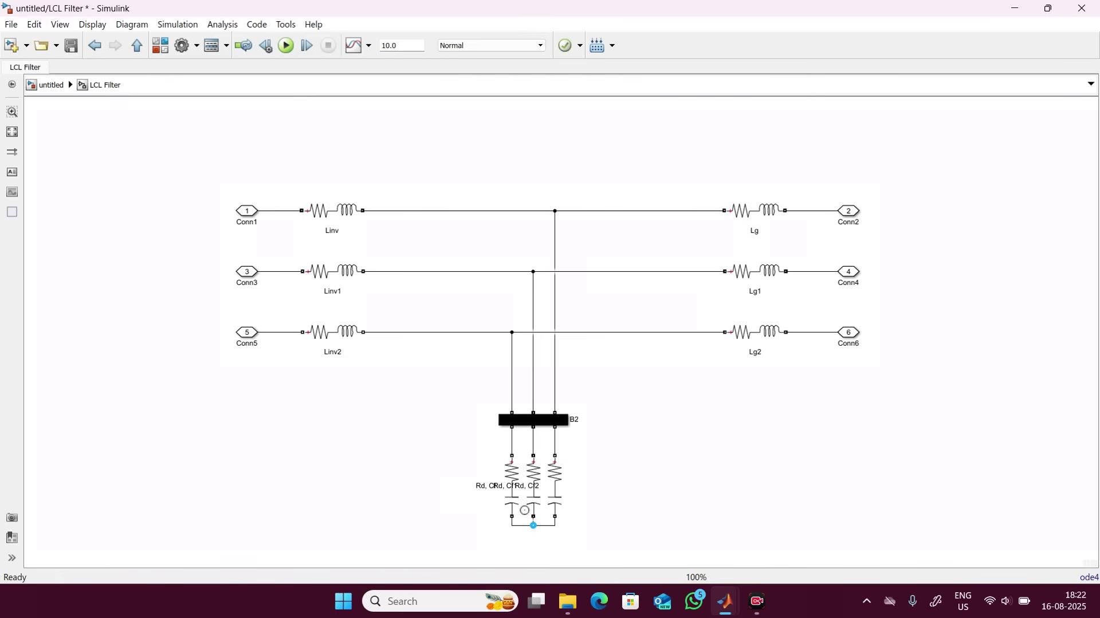
mouse_move(533, 524)
left_mouse_down()
mouse_move(521, 514)
mouse_move(533, 524)
left_mouse_up()
At the top level, enlarge the LCL Filter and wire B1's ports to Conn1, Conn3 and Conn5
left_click(47, 87)
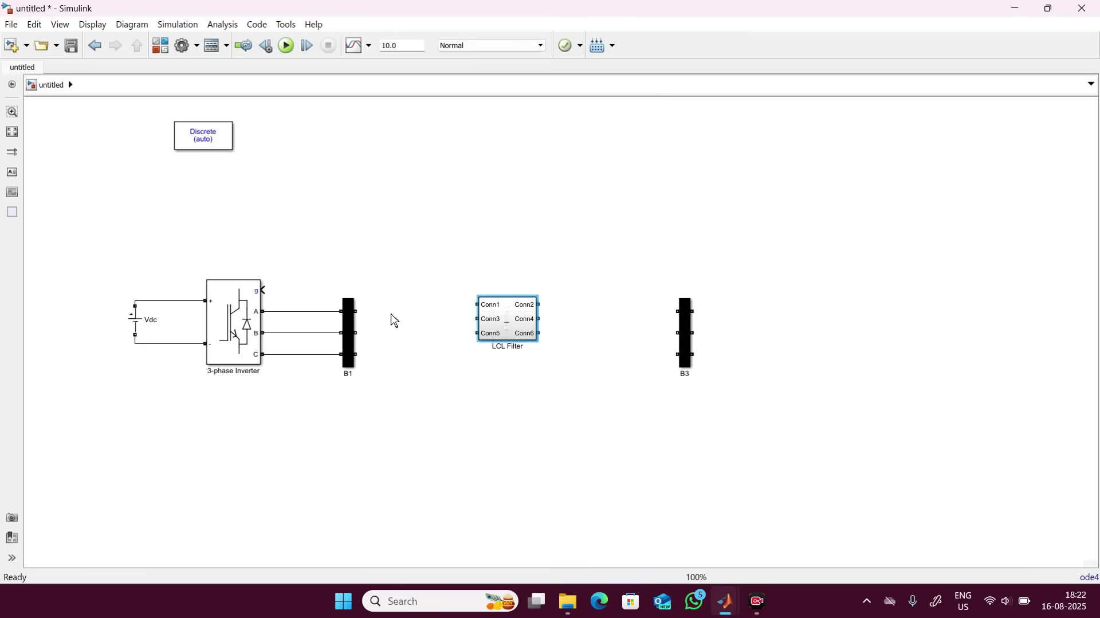
left_click_drag(525, 330, 488, 356)
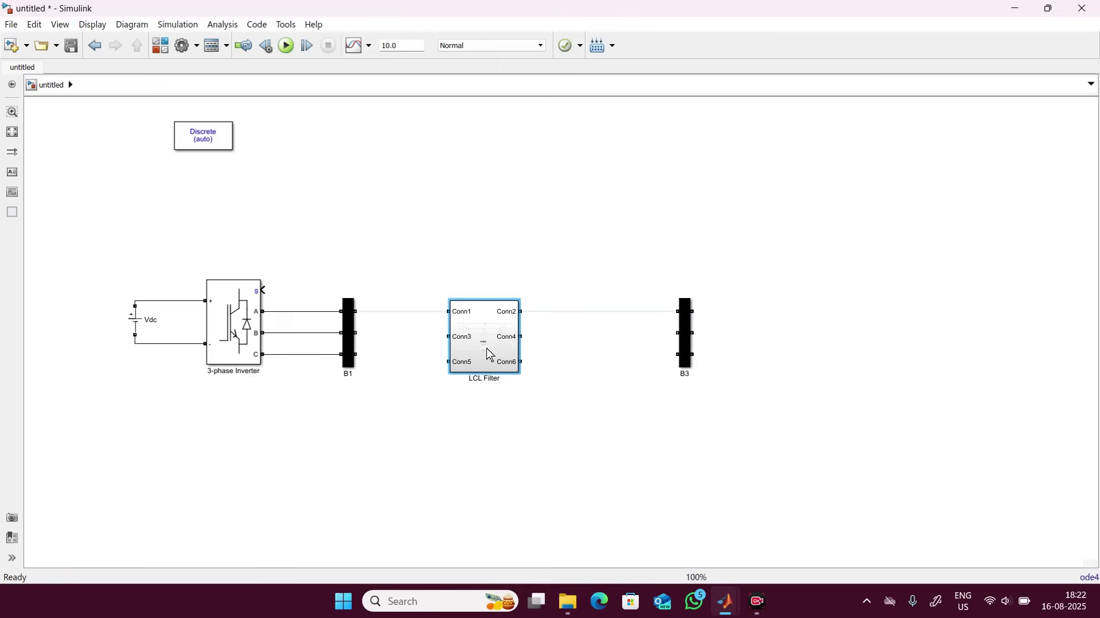
left_click(413, 312)
mouse_move(356, 333)
left_mouse_down()
mouse_move(437, 325)
mouse_move(448, 336)
left_mouse_up()
left_click_drag(357, 355, 448, 361)
Wire Conn2, Conn4 and Conn6 to B3's ports and resize the filter to straighten the lines
left_click(516, 324)
left_click_drag(512, 297, 666, 300)
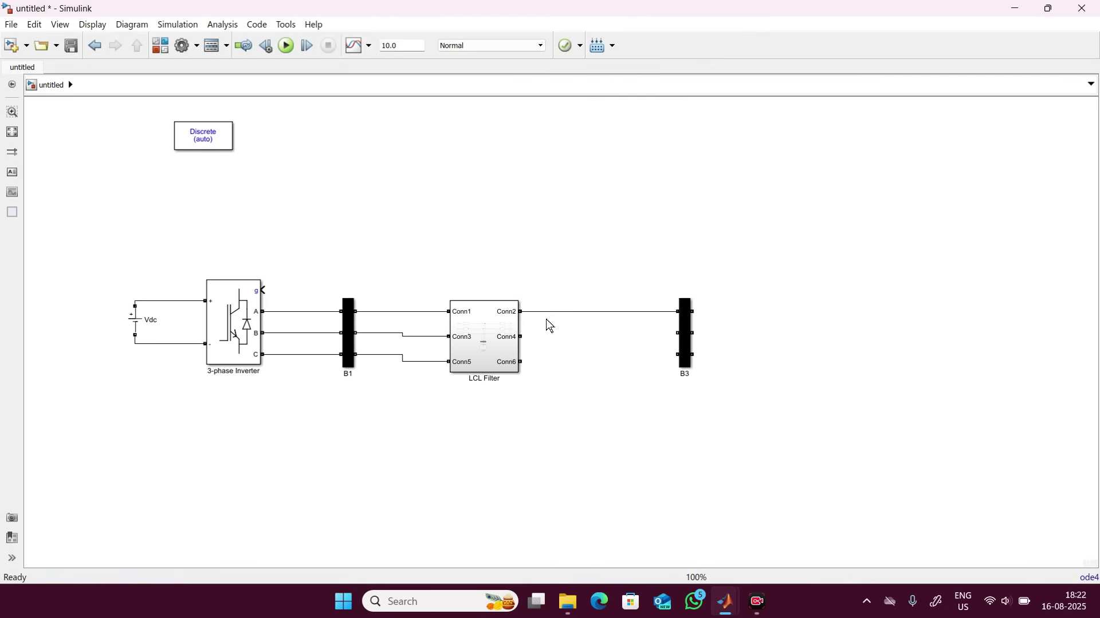
left_click_drag(506, 324, 666, 320)
left_click_drag(509, 349, 679, 354)
left_click_drag(497, 342, 497, 337)
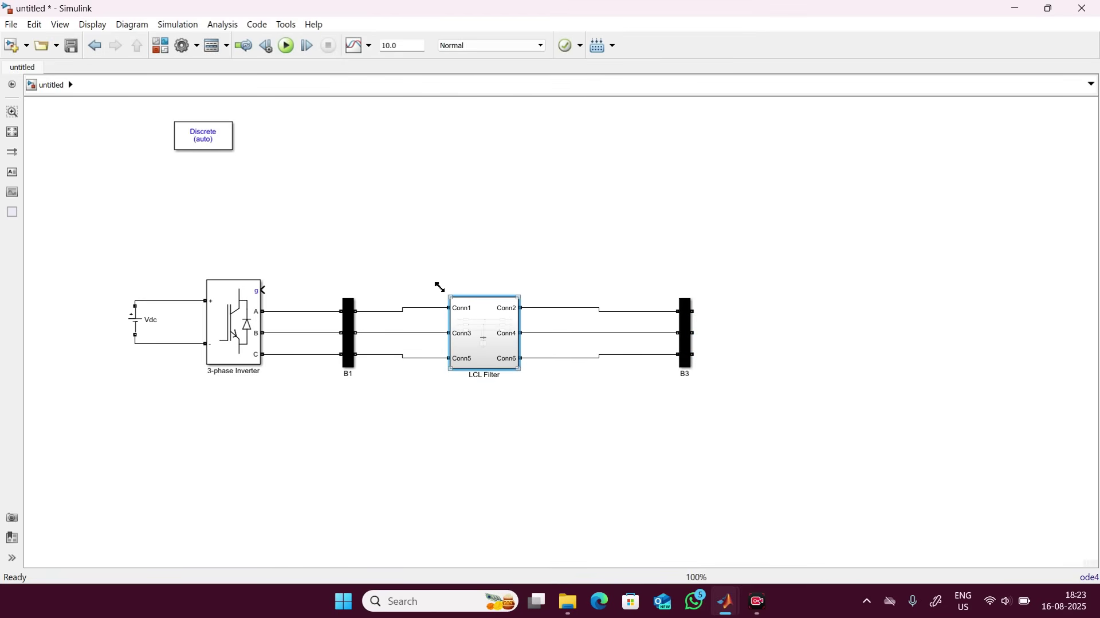
left_click_drag(440, 288, 472, 324)
left_click(533, 411)
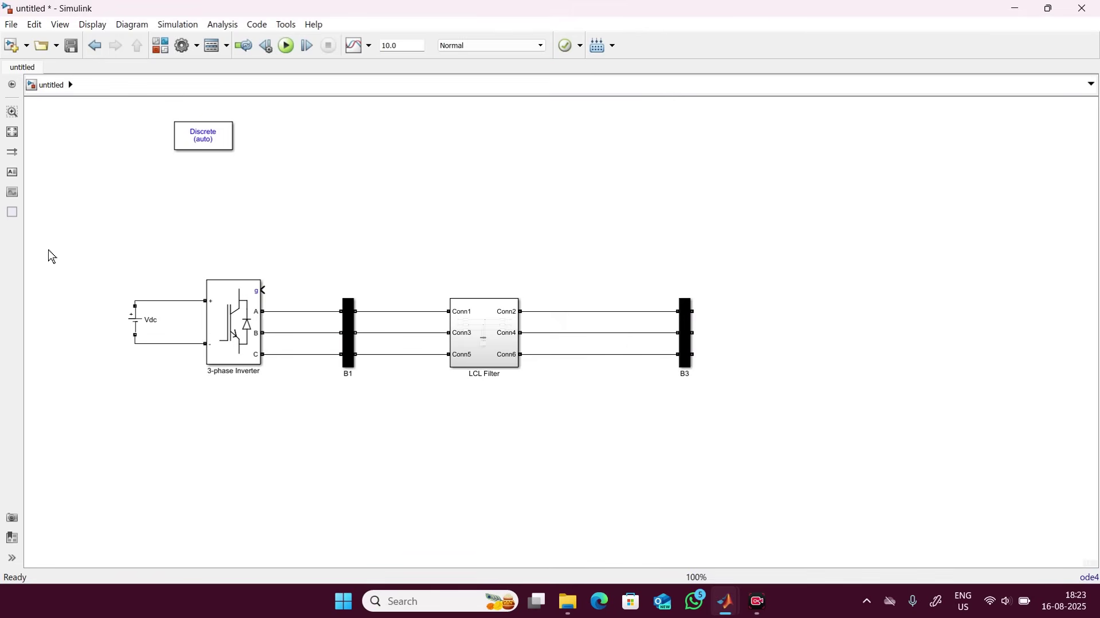
left_click_drag(81, 251, 786, 427)
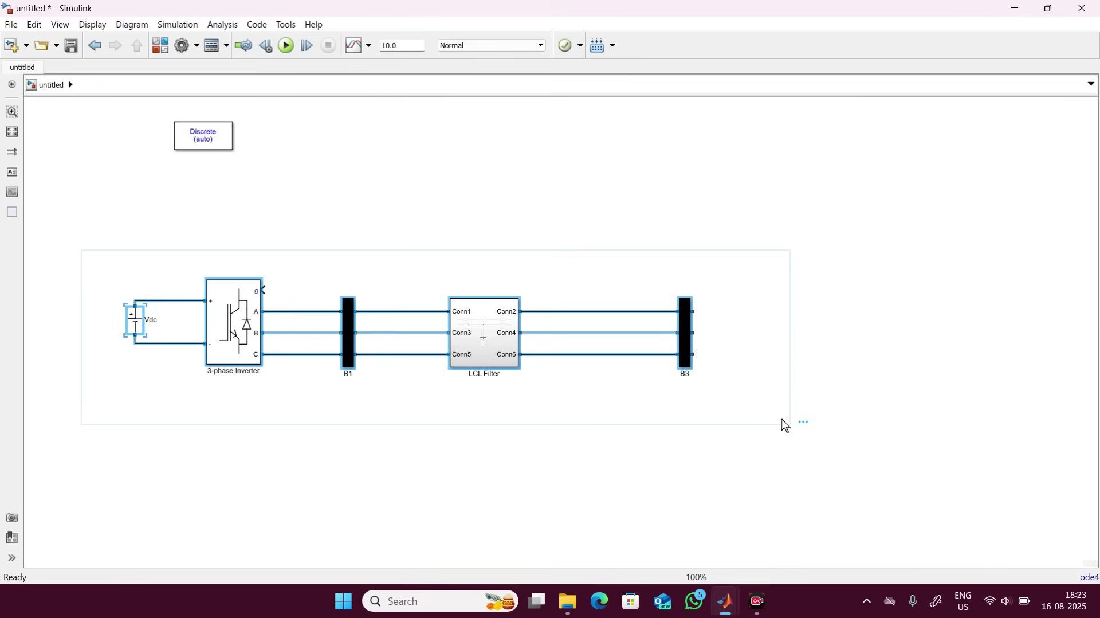
Add the annotation 'Inverter Rating 100KVA, 400V,50' on the canvas above the inverter
right_click(175, 184)
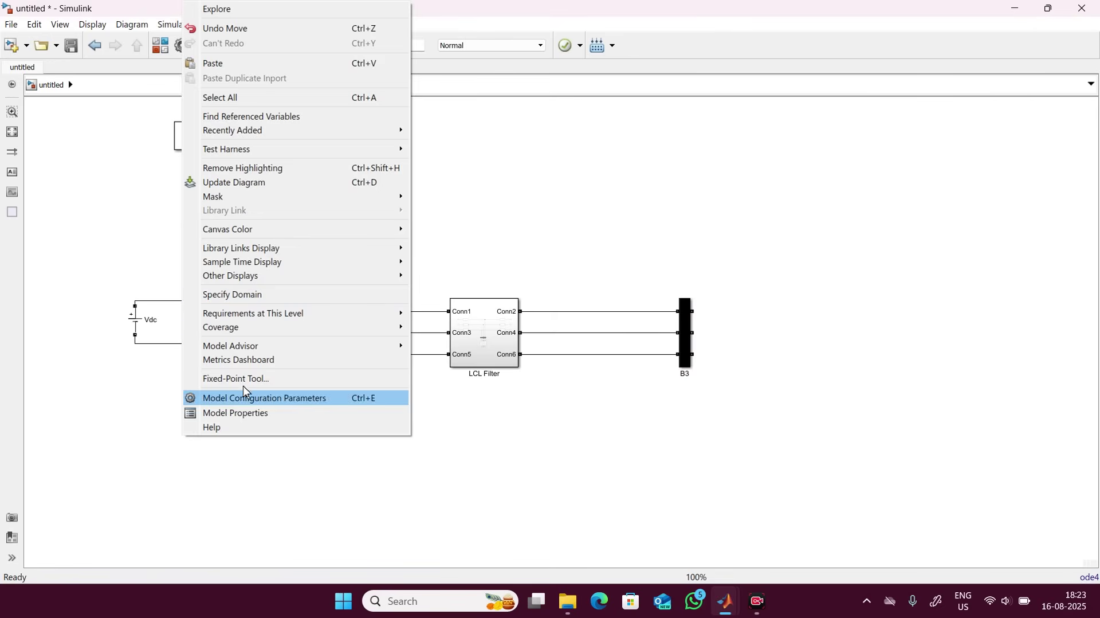
mouse_move(255, 196)
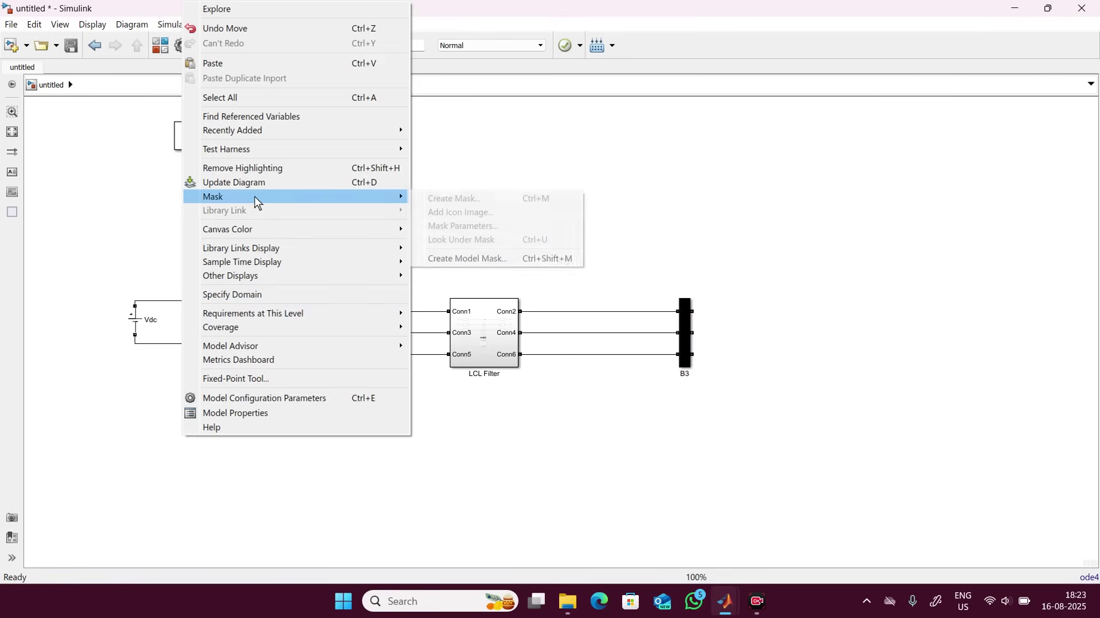
left_click(113, 212)
double_click(113, 212)
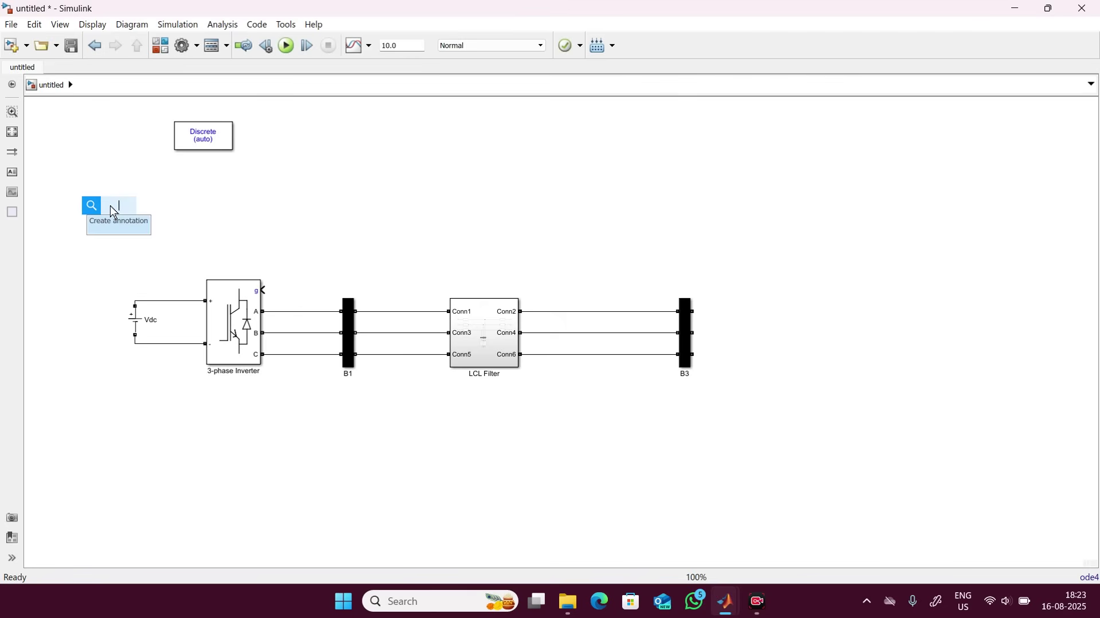
type("Inver")
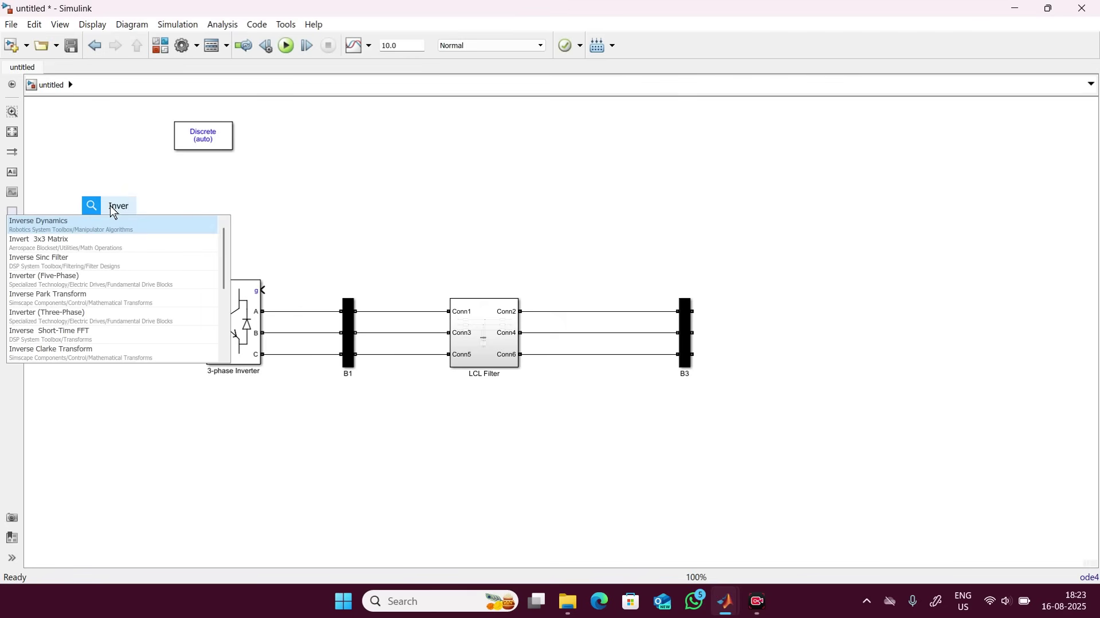
type("ter Rating")
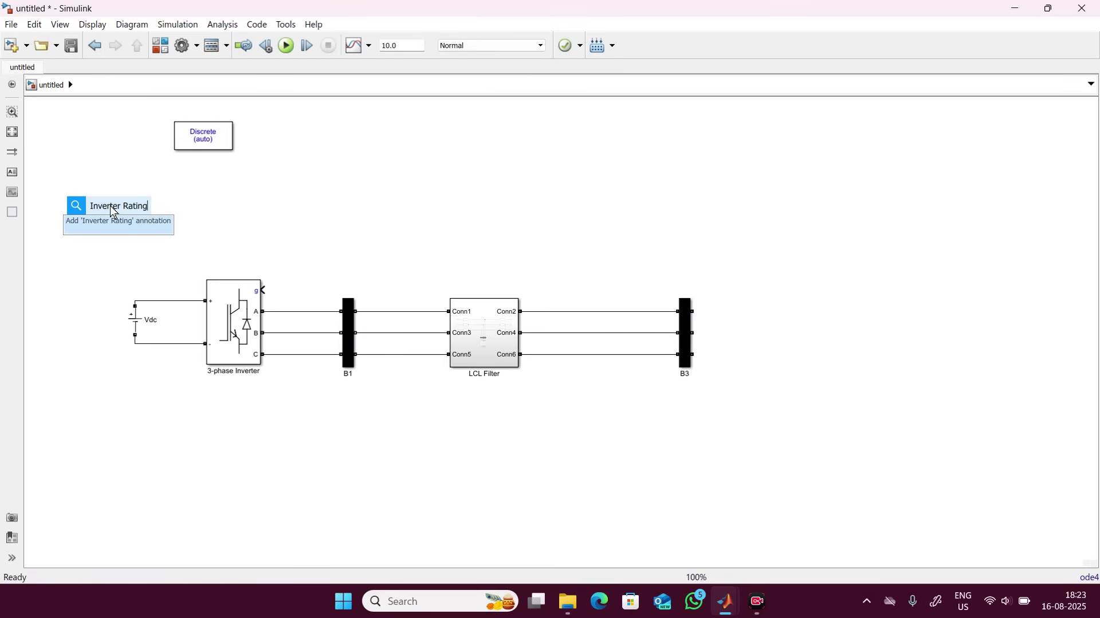
type(" 10")
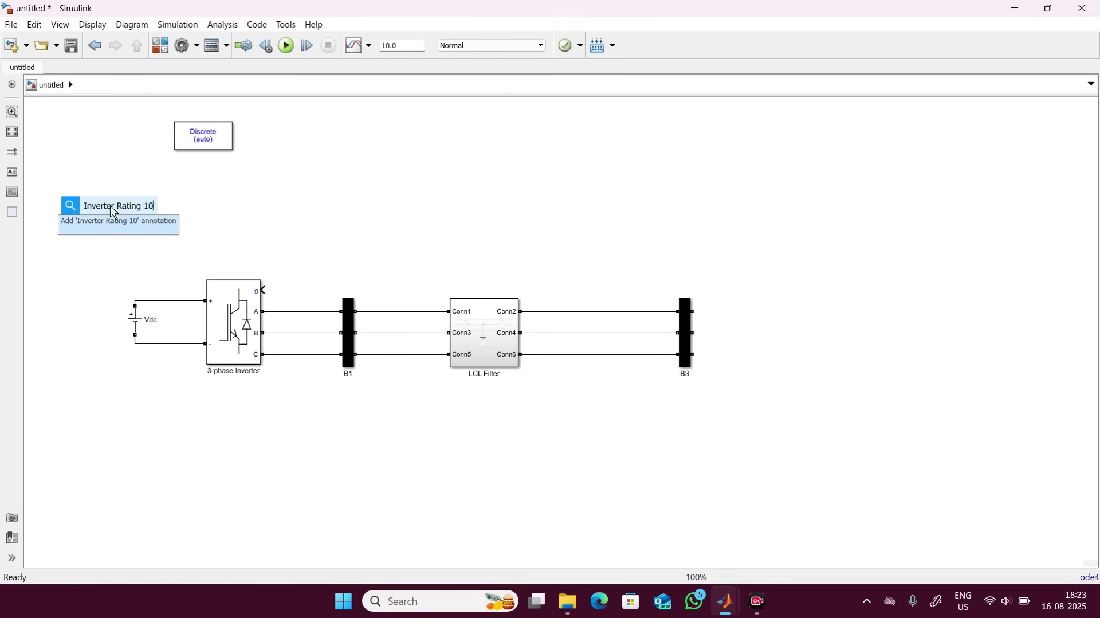
type("0KV")
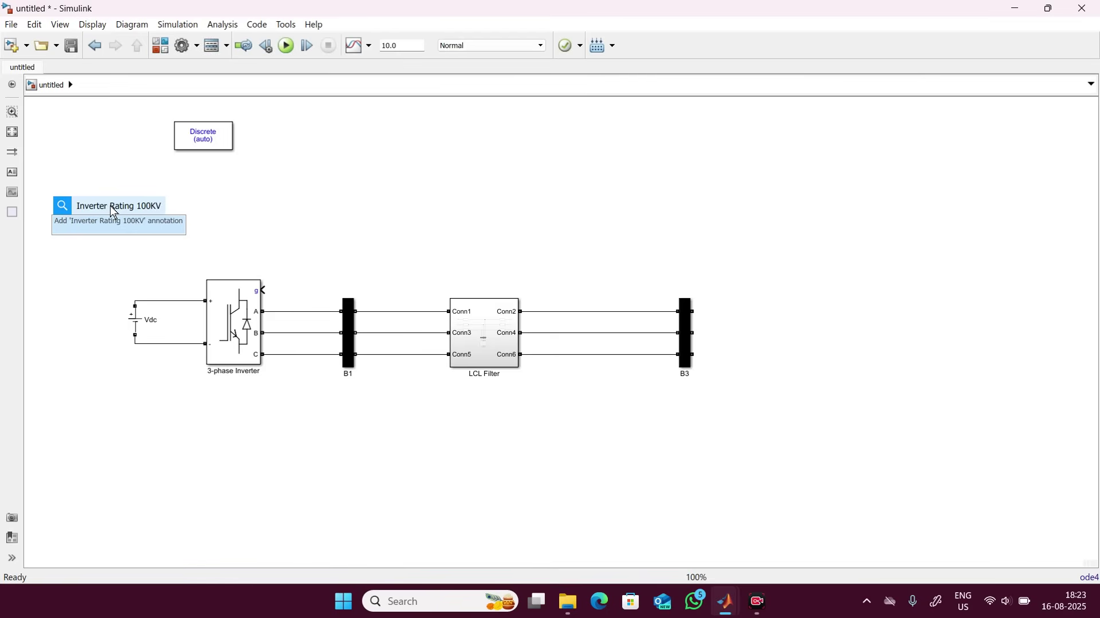
type("A, ")
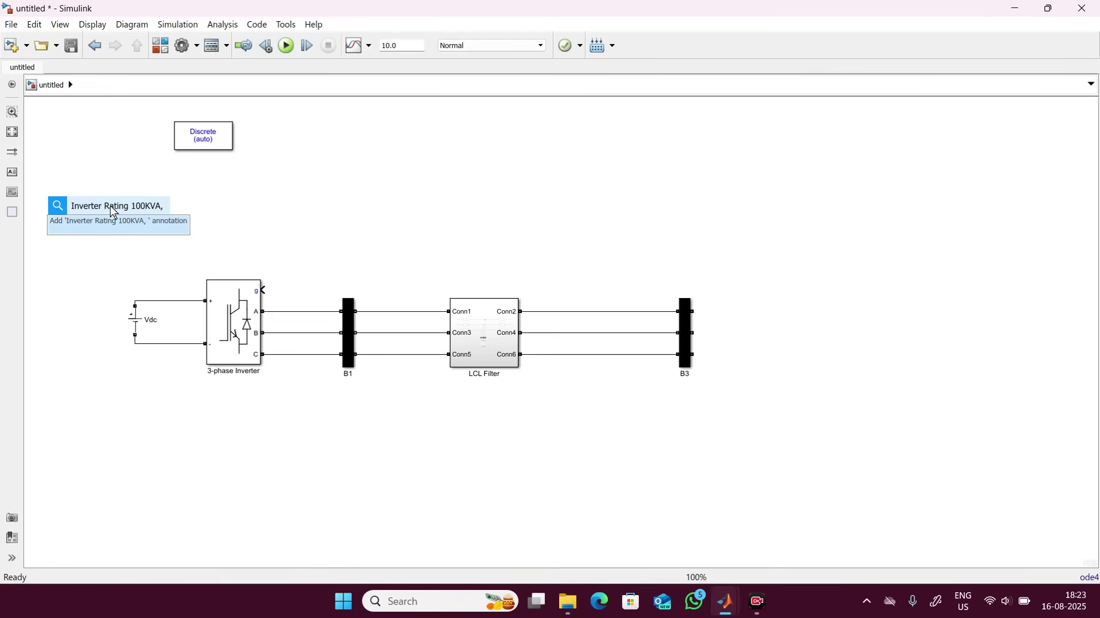
type("400V,")
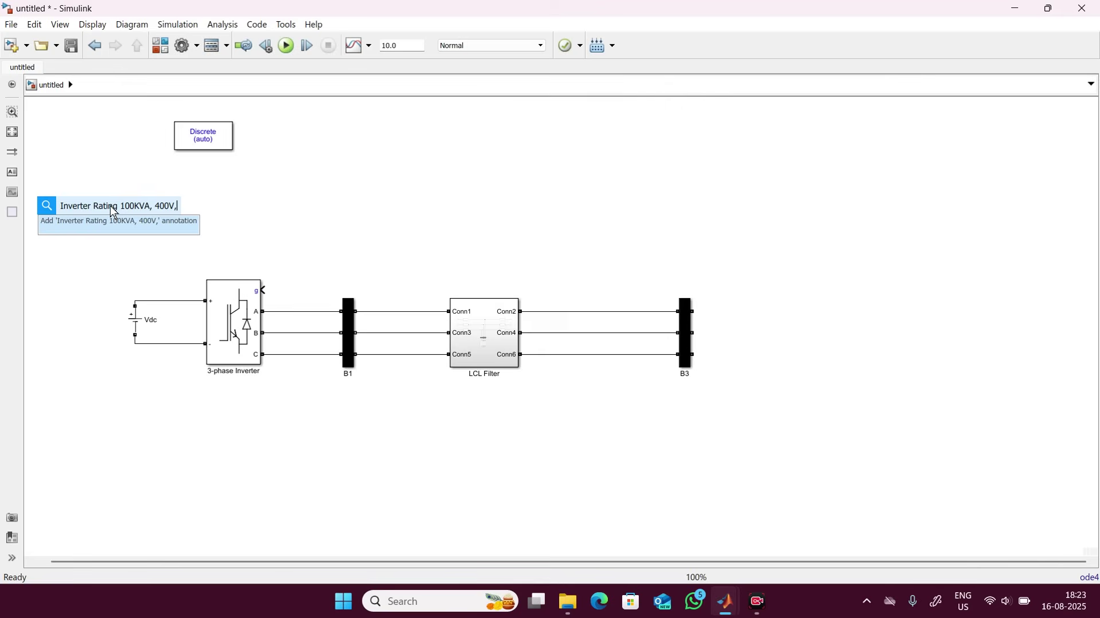
type("50")
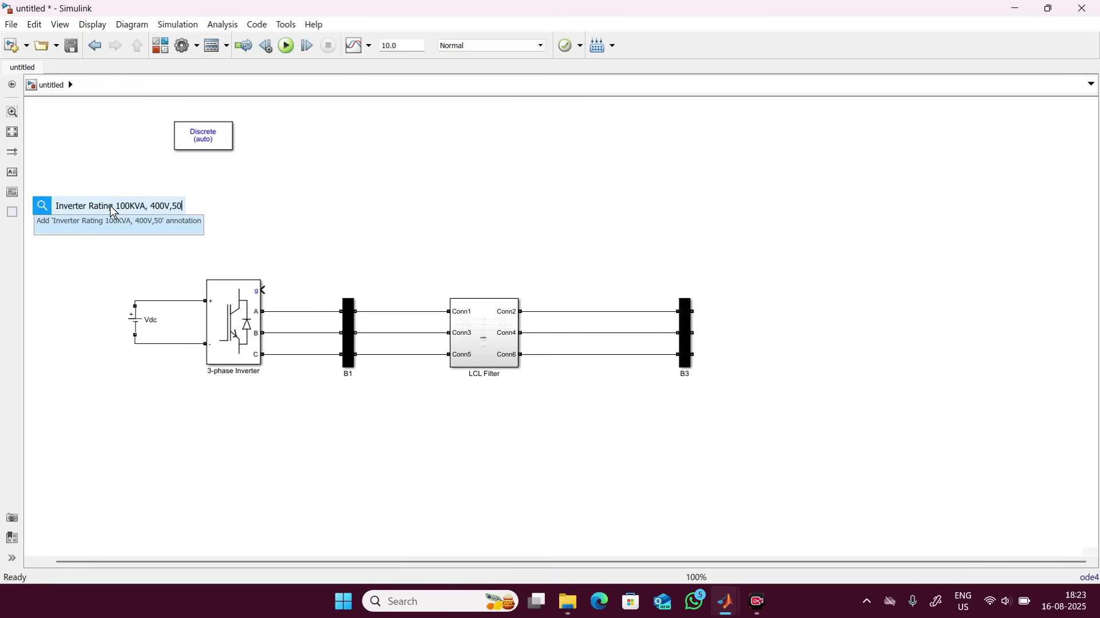
left_click(110, 223)
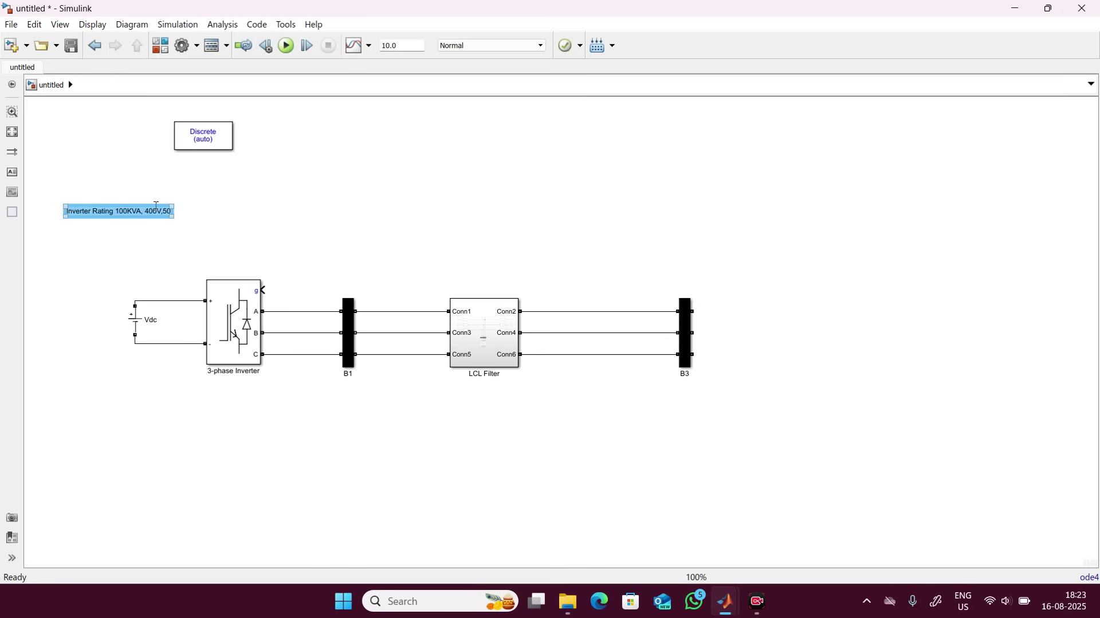
Move the rating note below the inverter and open bus B3's measurement parameters
mouse_move(158, 204)
left_mouse_down()
mouse_move(167, 221)
mouse_move(193, 177)
mouse_move(235, 199)
mouse_move(148, 283)
mouse_move(214, 393)
mouse_move(206, 386)
left_mouse_up()
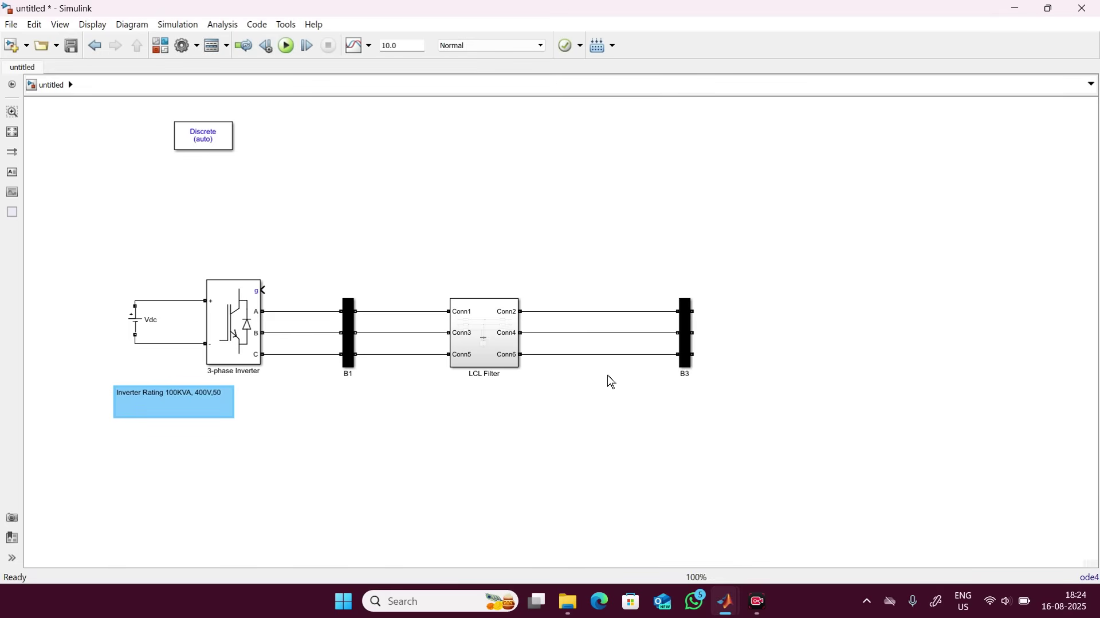
left_click(689, 364)
double_click(677, 333)
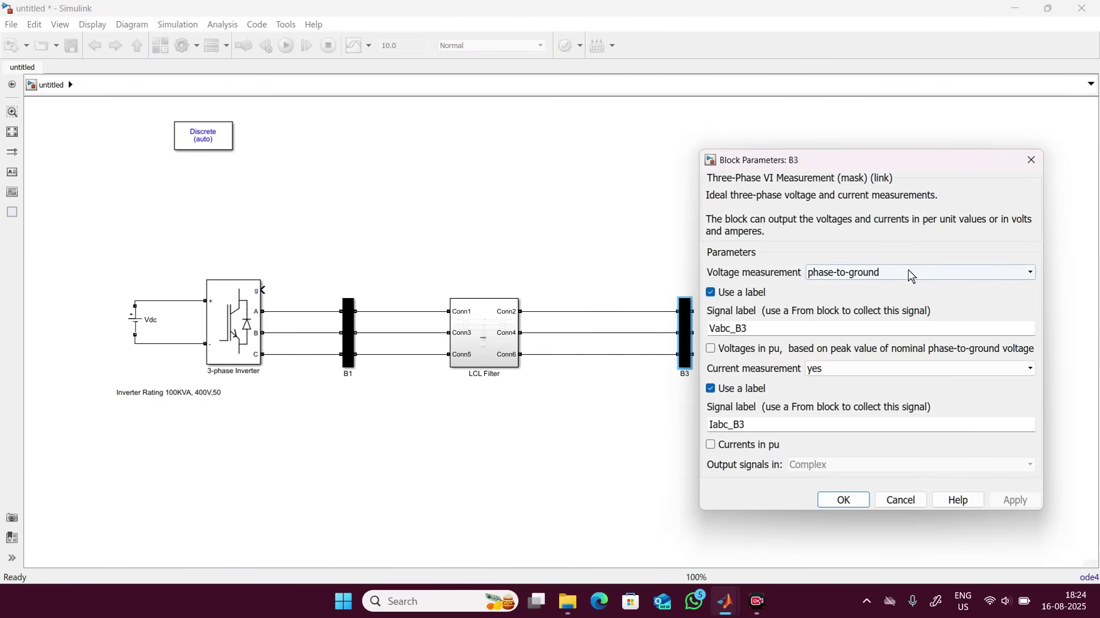
Close B3's parameters, then insert and delete a single-phase Series RLC Load
left_click(854, 497)
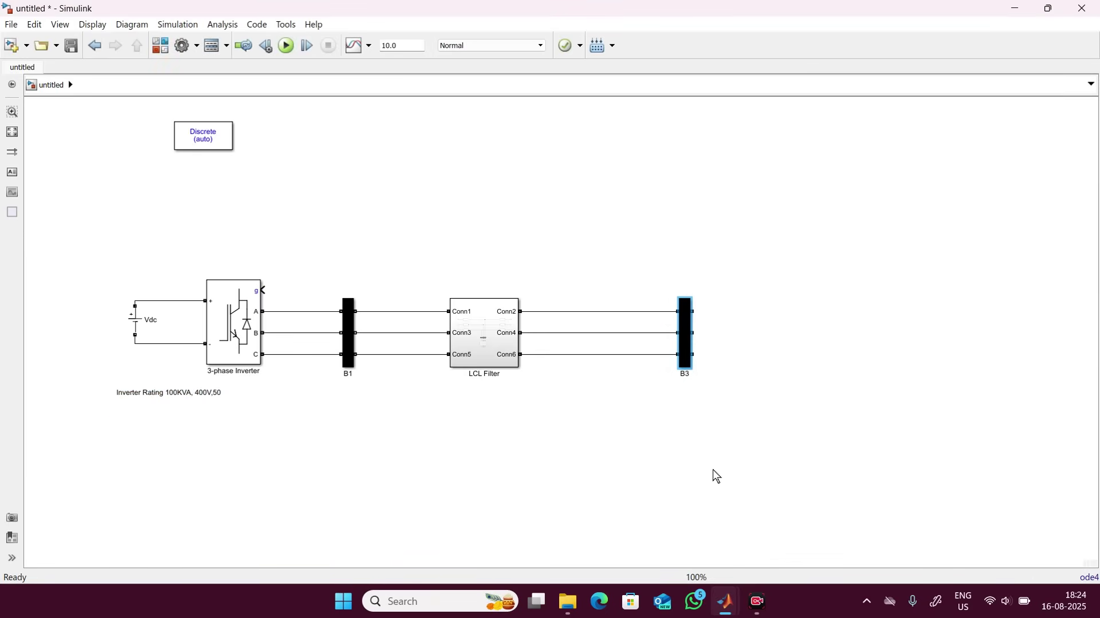
double_click(440, 480)
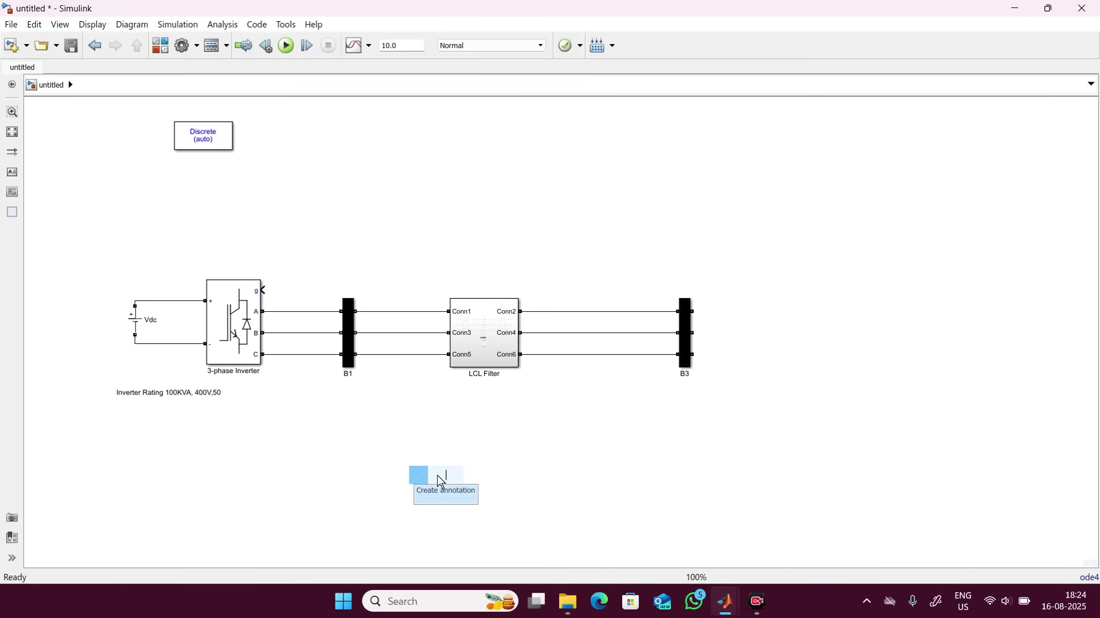
type("load")
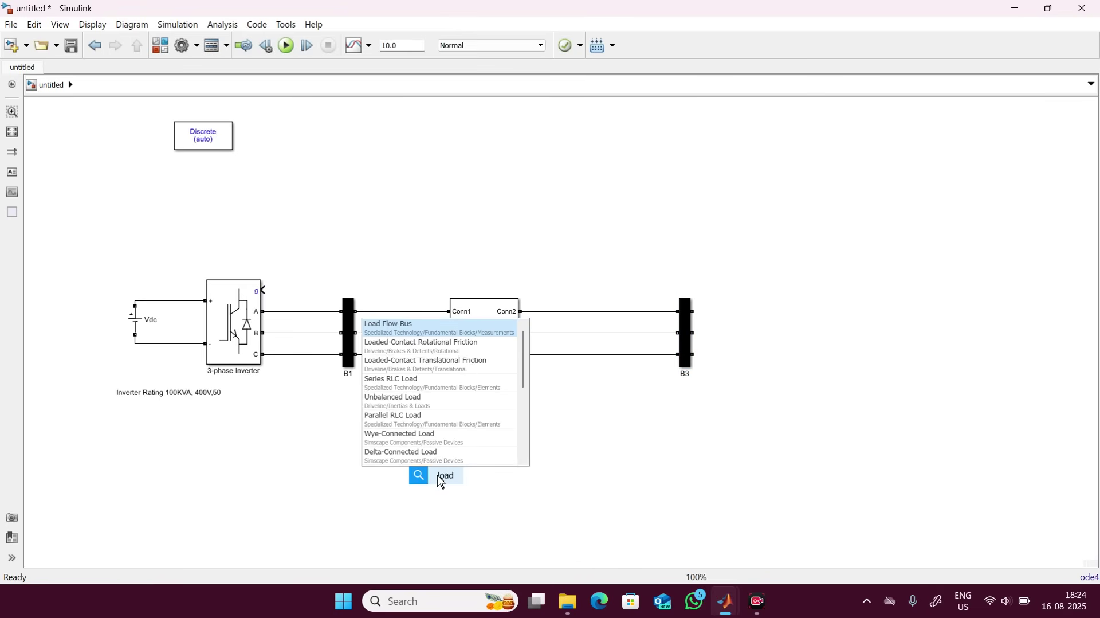
key("Down")
key("Down")
key("Down")
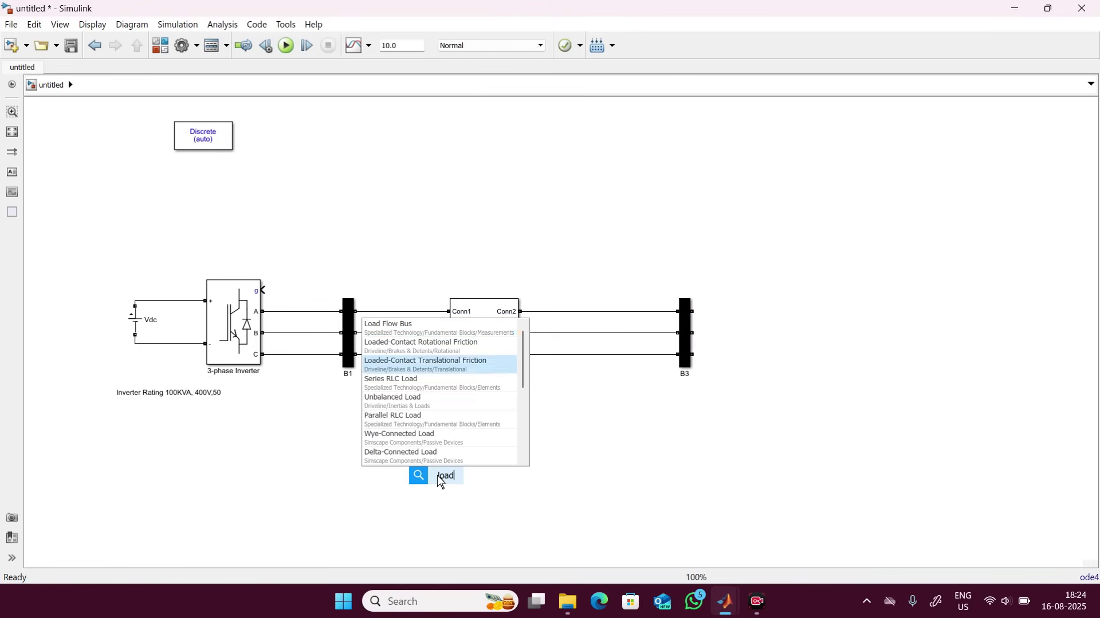
key("Return")
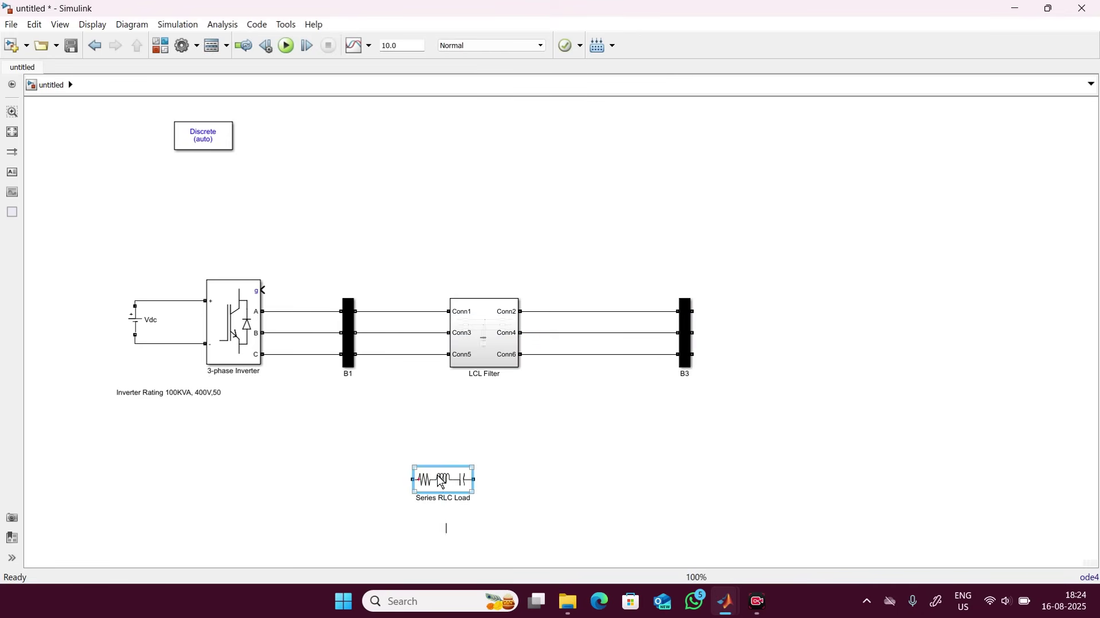
left_click_drag(443, 491, 462, 503)
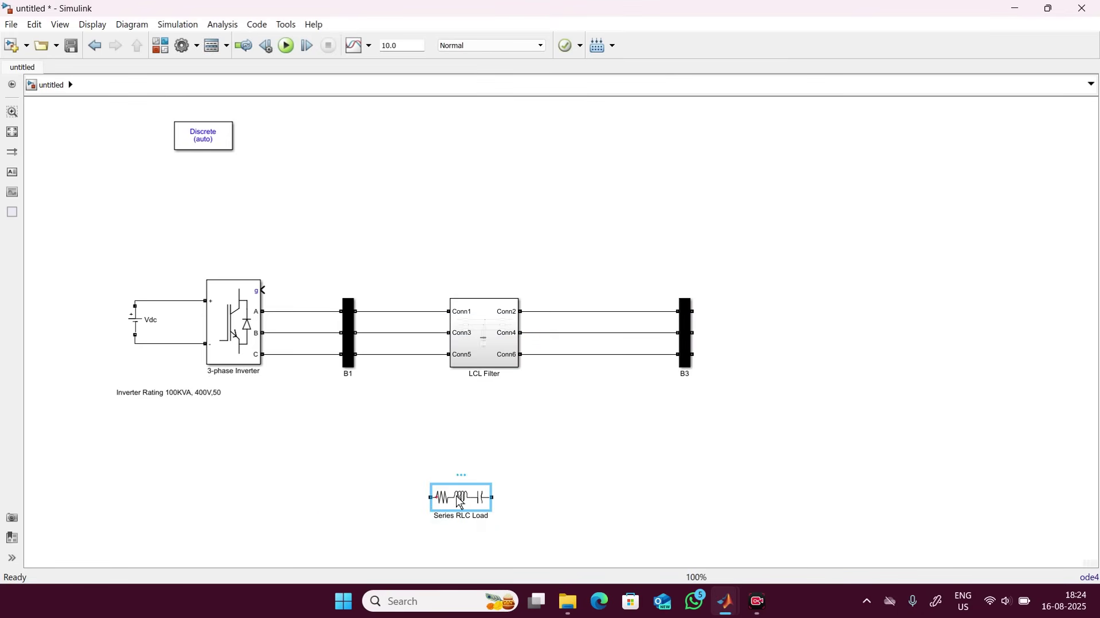
key("Delete")
Search quick insert for 'three phase seri' to find the Three-Phase Series RLC Load
double_click(461, 504)
type("thr")
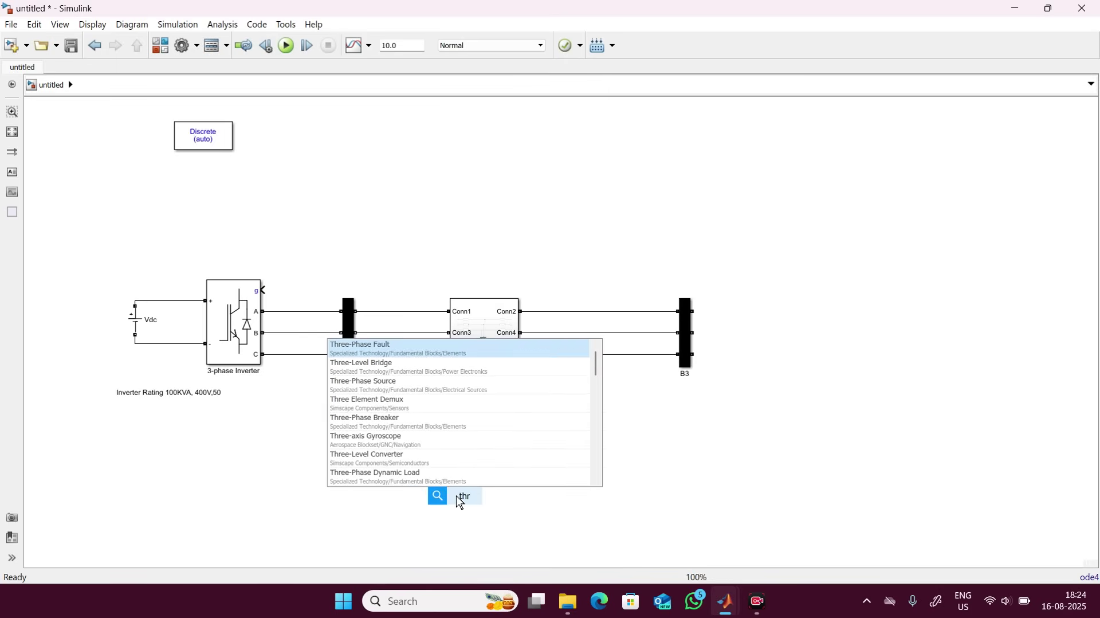
type("ee")
key("Down")
key("Down")
key("Down")
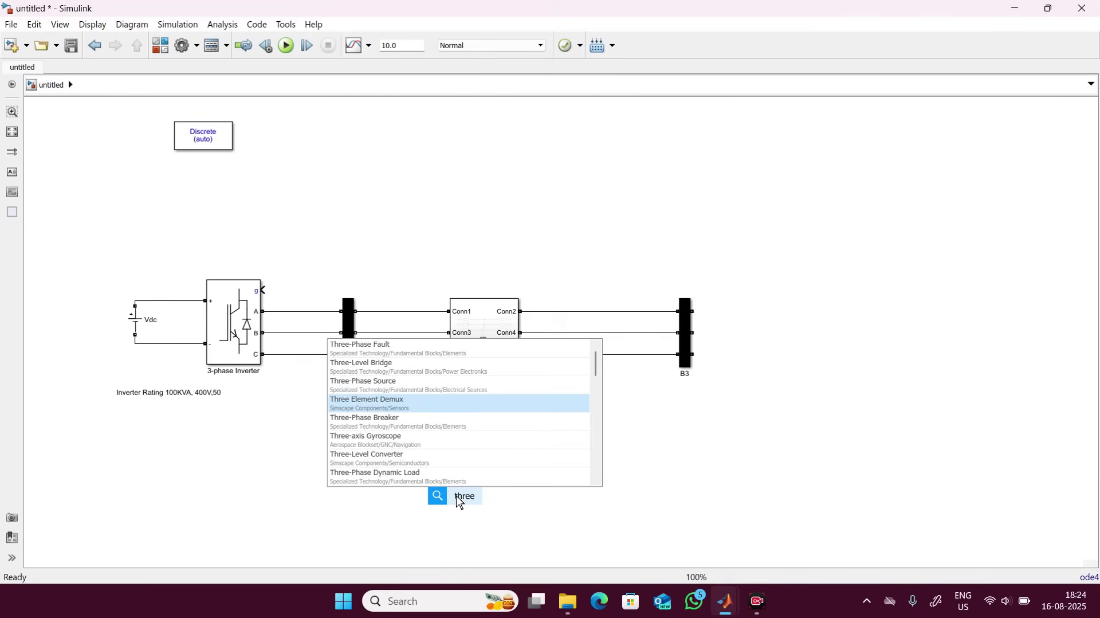
type("ph")
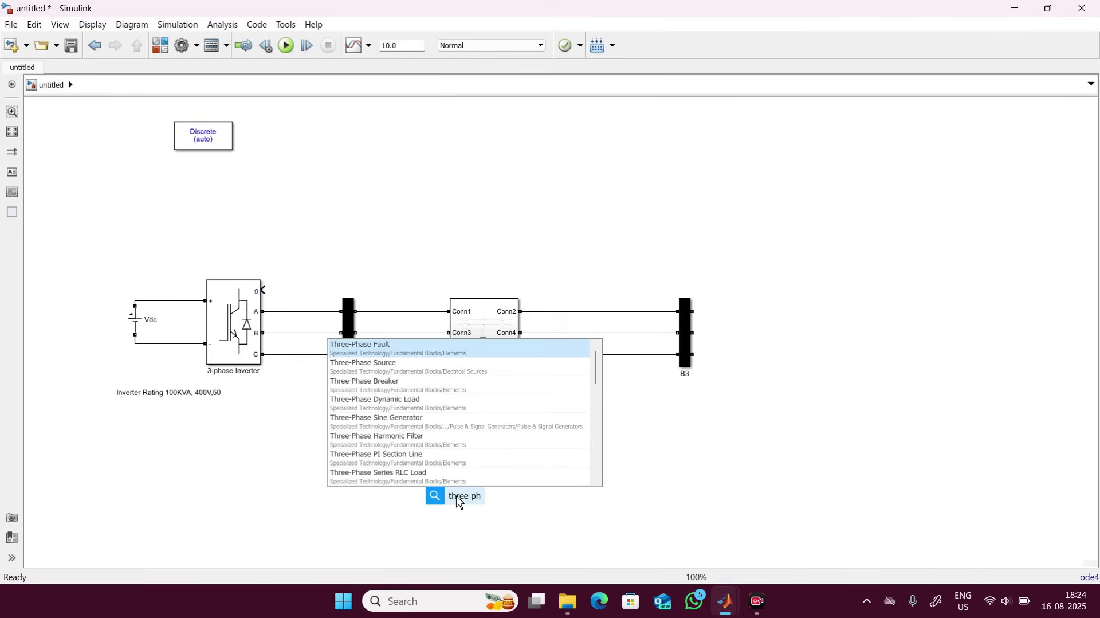
type("ase l")
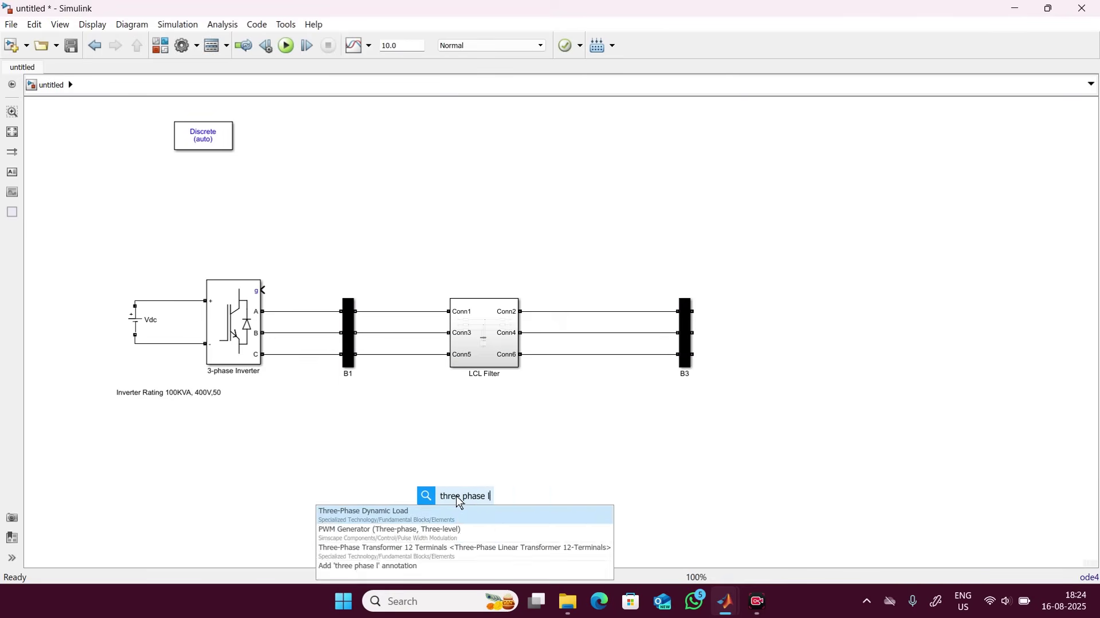
type("oad")
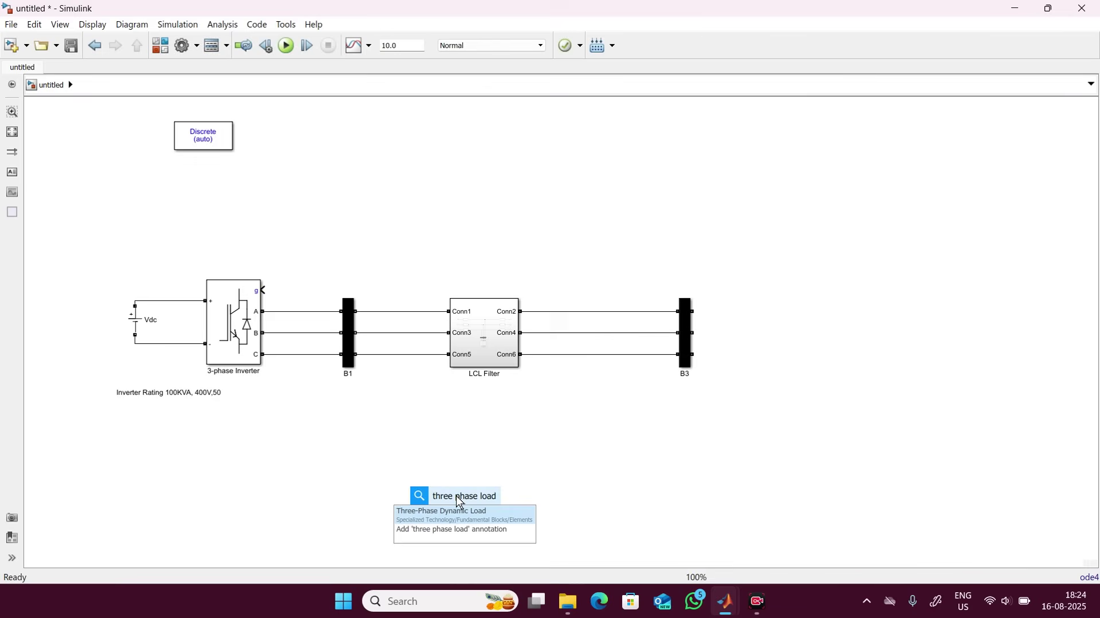
key("BackSpace")
key("BackSpace")
key("BackSpace")
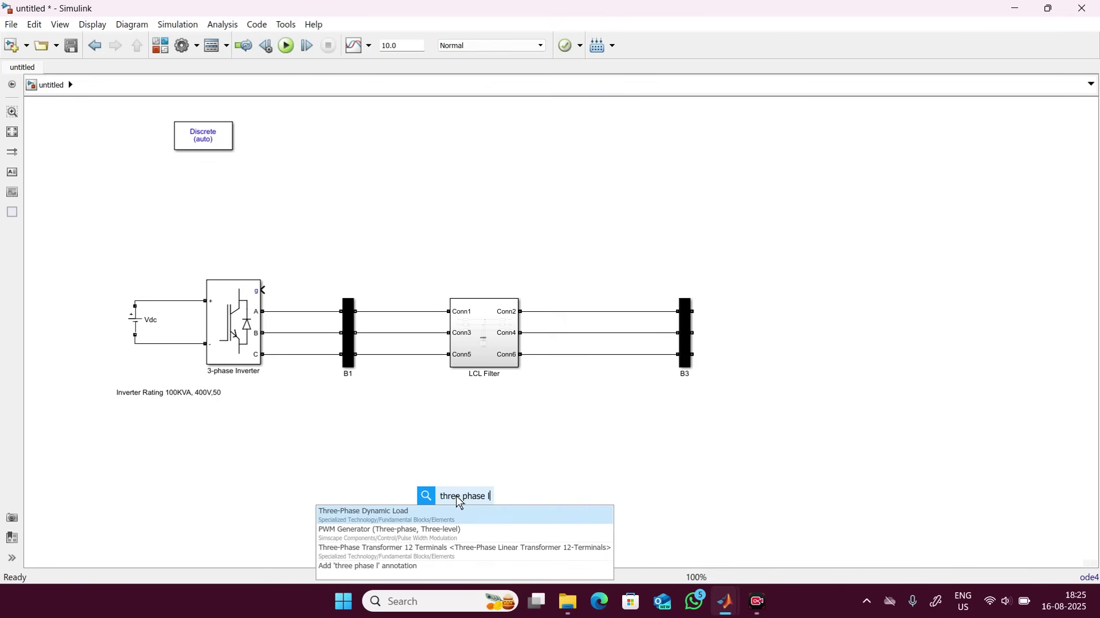
key("BackSpace")
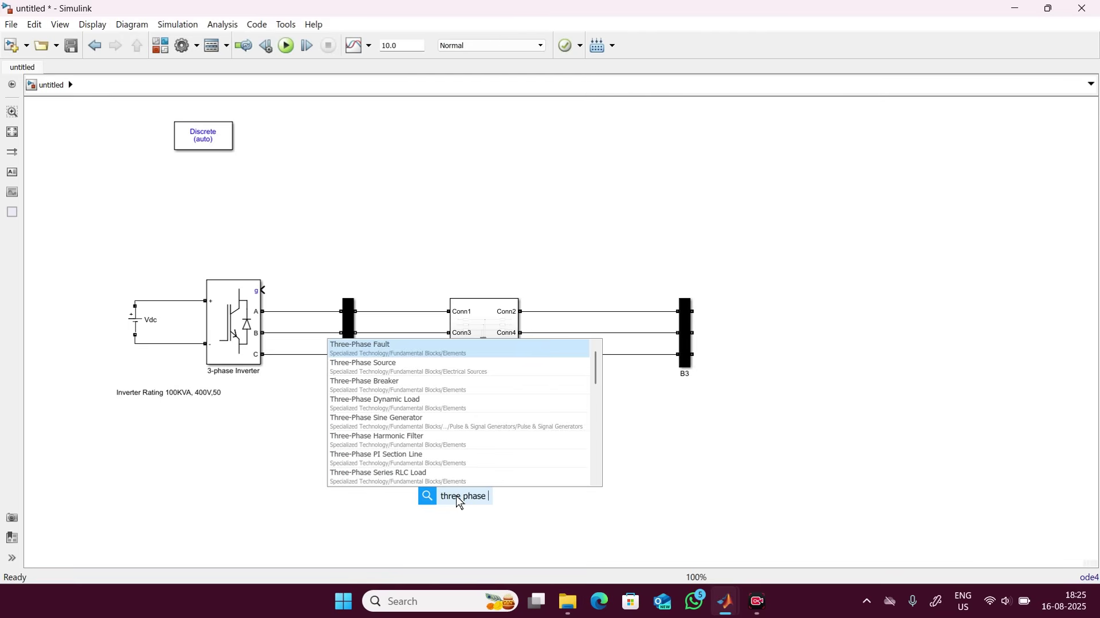
type("seri")
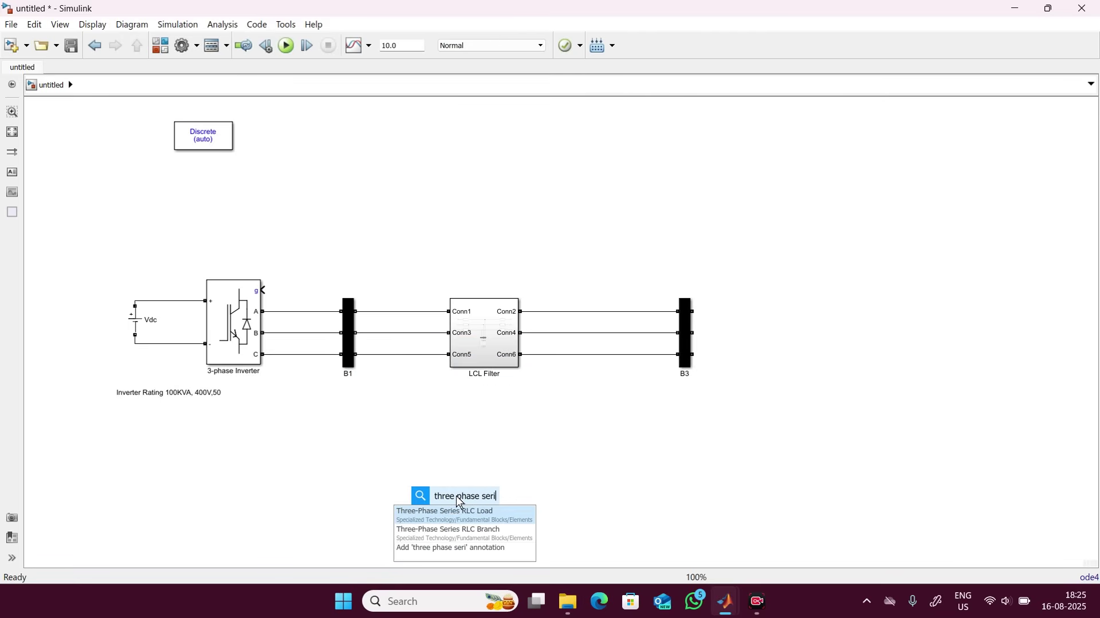
Insert the Three-Phase Series RLC Load, rotate its terminals to face right, and name it 20k+j5k
left_click(468, 511)
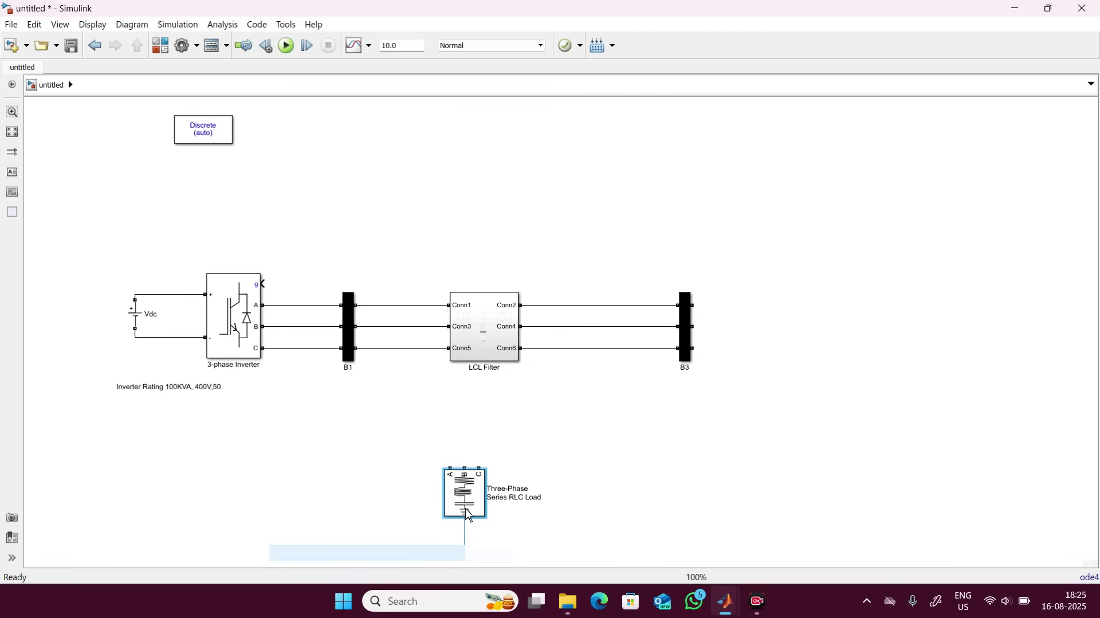
mouse_move(460, 509)
left_mouse_down()
mouse_move(359, 529)
mouse_move(352, 512)
mouse_move(469, 500)
left_mouse_up()
key("ctrl+r")
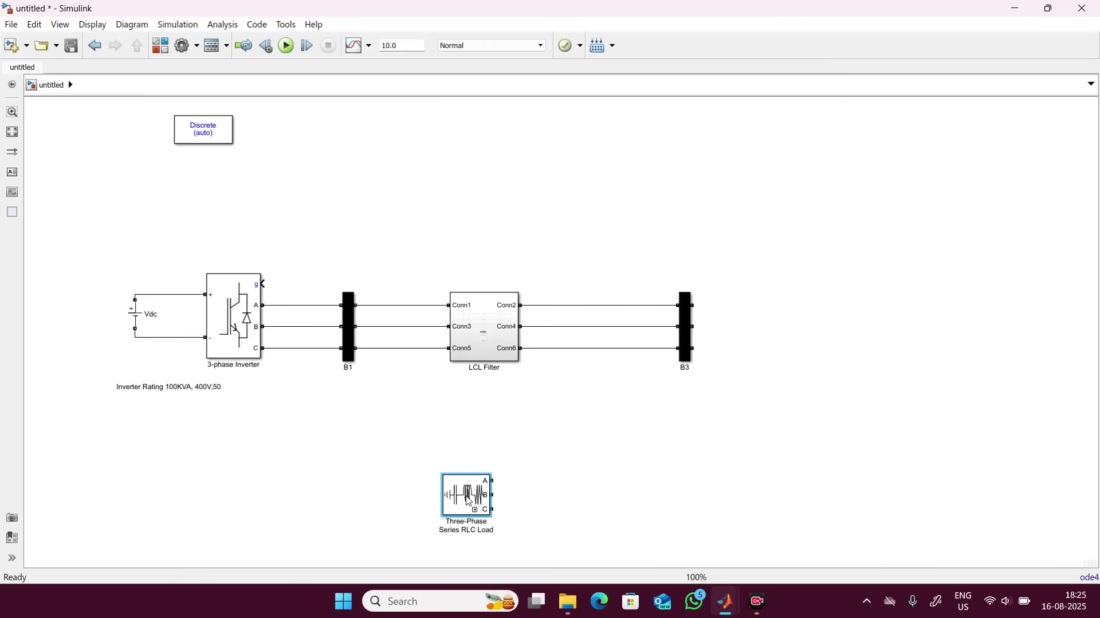
left_click(485, 521)
key("BackSpace")
key("BackSpace")
key("BackSpace")
key("BackSpace")
key("BackSpace")
key("BackSpace")
key("BackSpace")
key("BackSpace")
key("BackSpace")
key("BackSpace")
key("BackSpace")
key("BackSpace")
key("BackSpace")
key("BackSpace")
key("BackSpace")
key("BackSpace")
key("BackSpace")
key("BackSpace")
key("BackSpace")
key("BackSpace")
key("BackSpace")
type("20k+")
type("5k")
key("Left")
key("Left")
type("j")
left_click(560, 530)
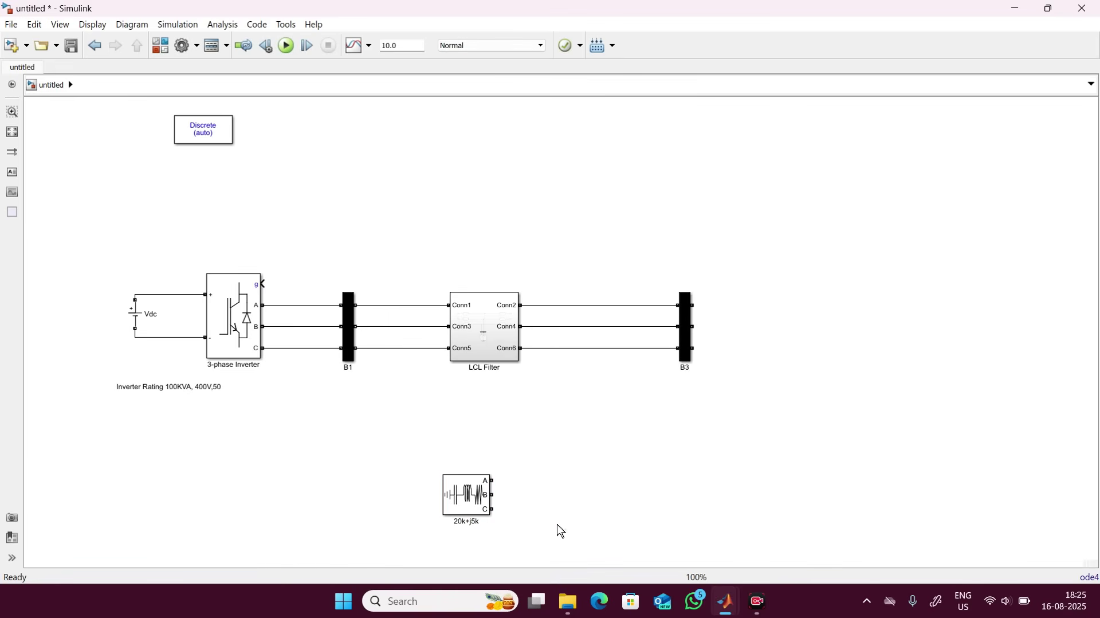
Set the 20k+j5k load's nominal voltage to 400 Vrms and frequency to 50 Hz
double_click(453, 493)
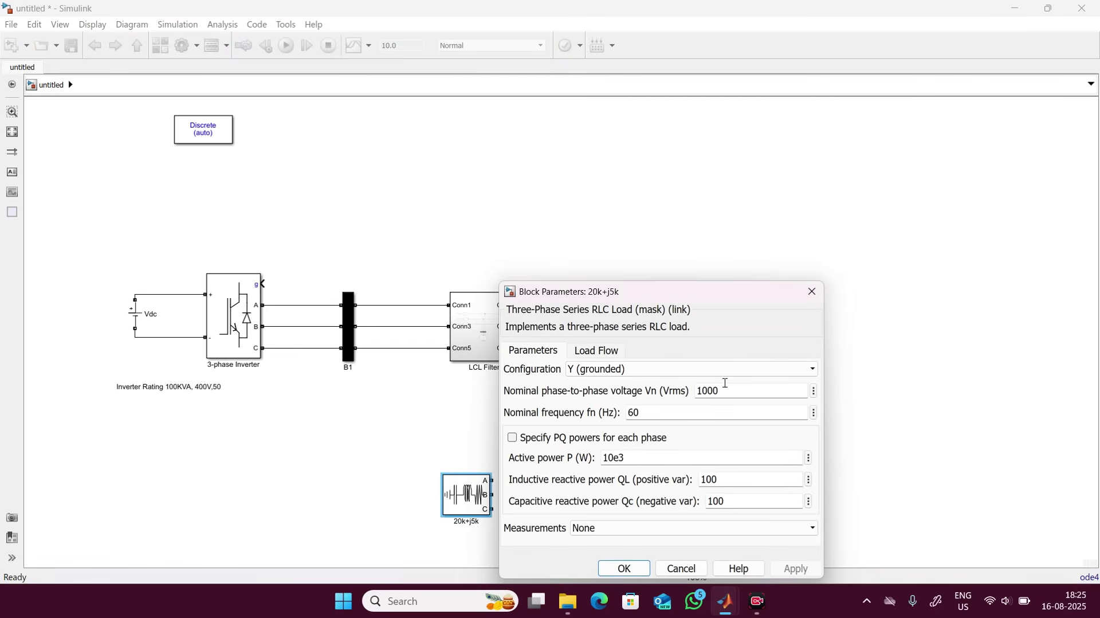
double_click(726, 383)
type("400")
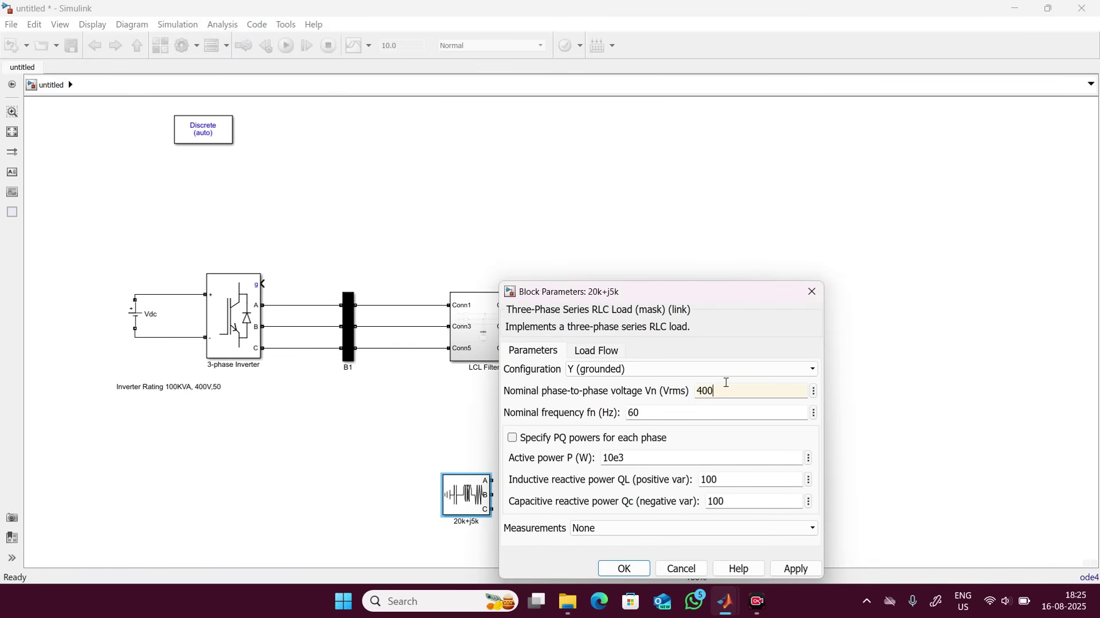
key("Tab")
type("50")
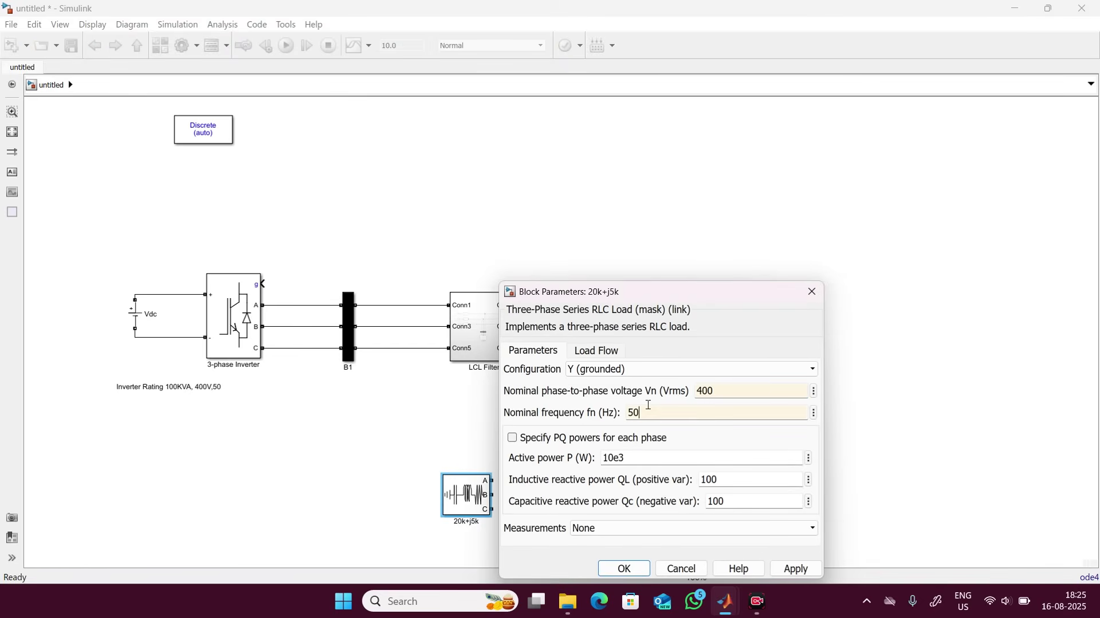
Enter 20e3 W active, 5e3 var inductive and 0 var capacitive power, then apply
double_click(635, 451)
key("Left")
key("BackSpace")
type("0")
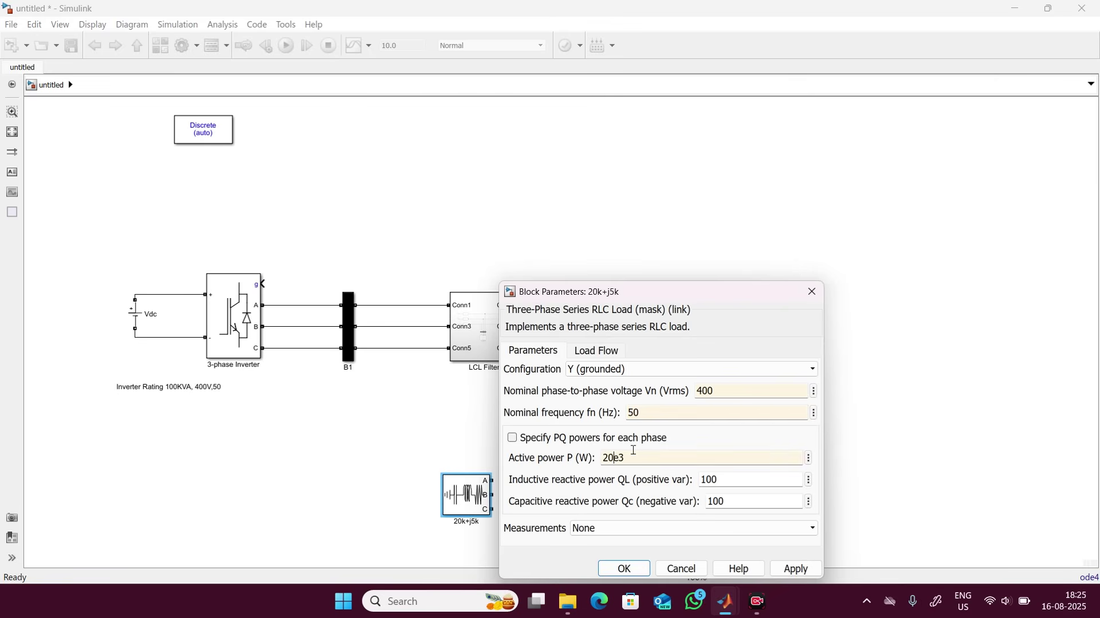
double_click(721, 478)
type("5e3")
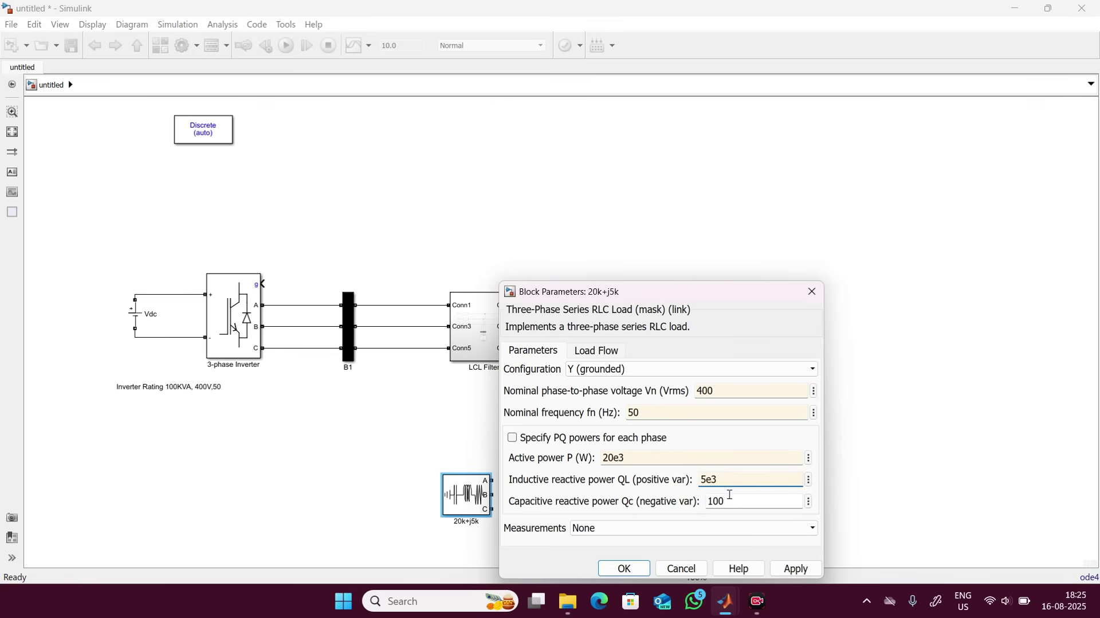
double_click(716, 501)
type("0")
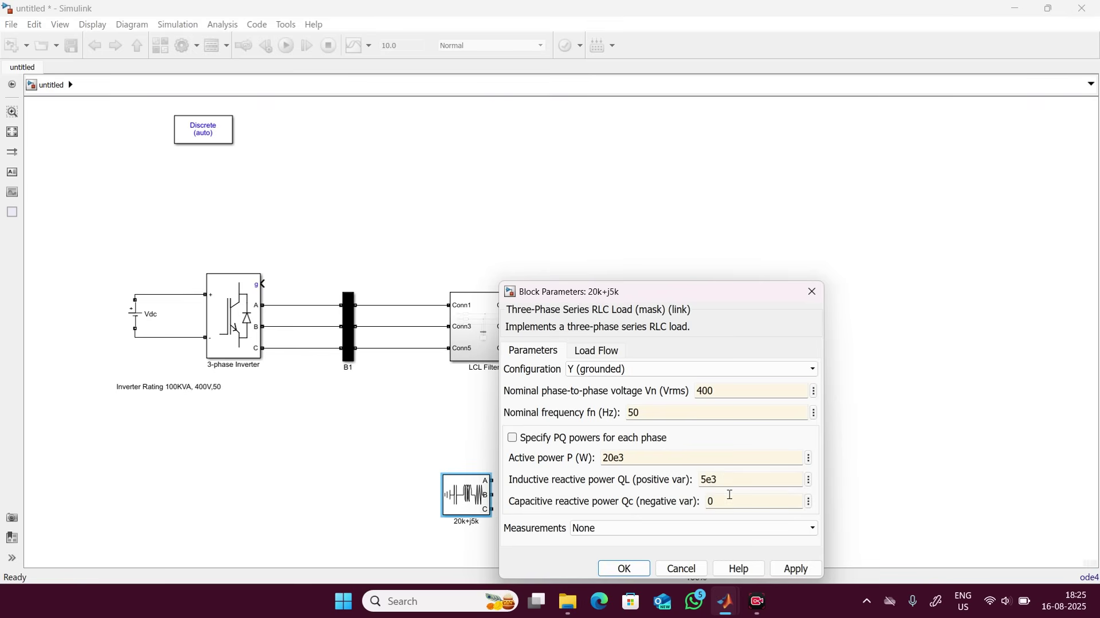
left_click(796, 567)
left_click(614, 565)
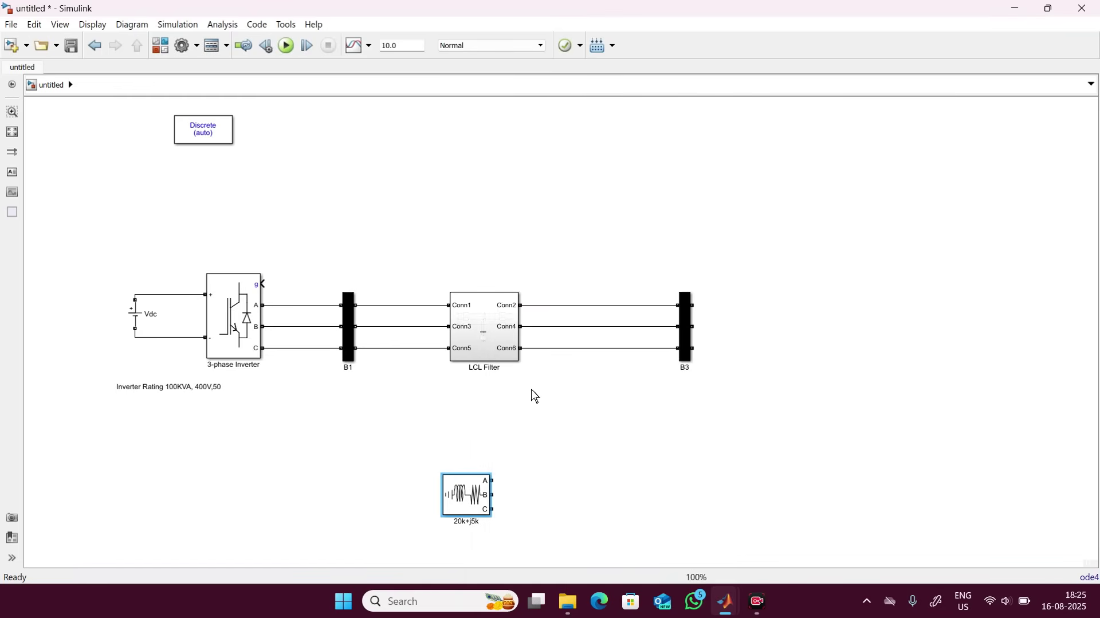
Insert a Three-Phase Breaker and wire the 20k+j5k load's A and C phases into it
double_click(567, 482)
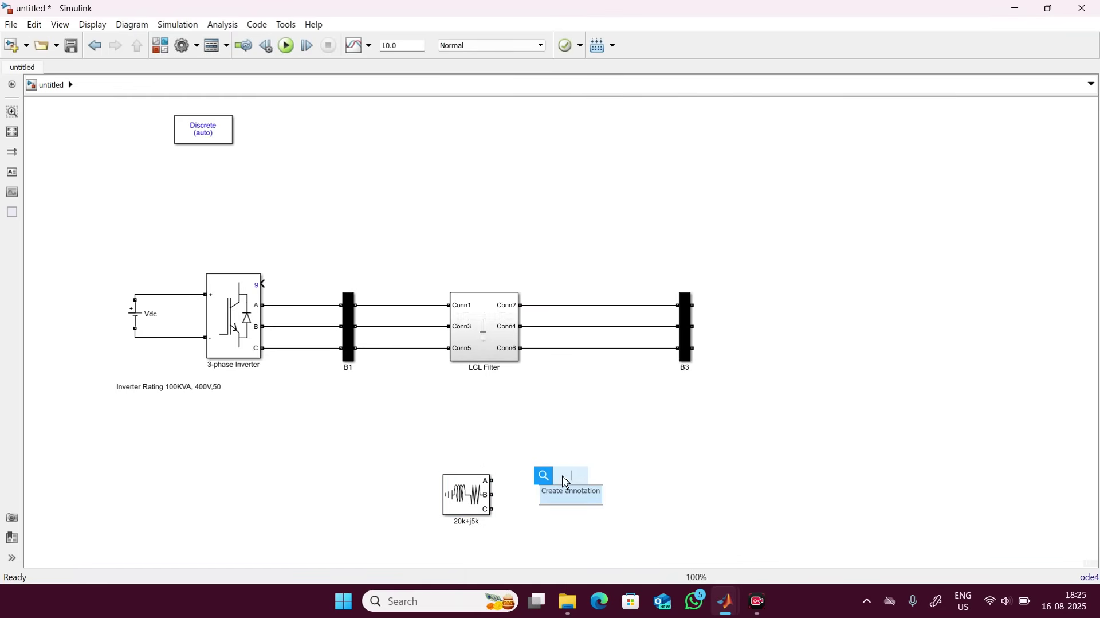
type("thr")
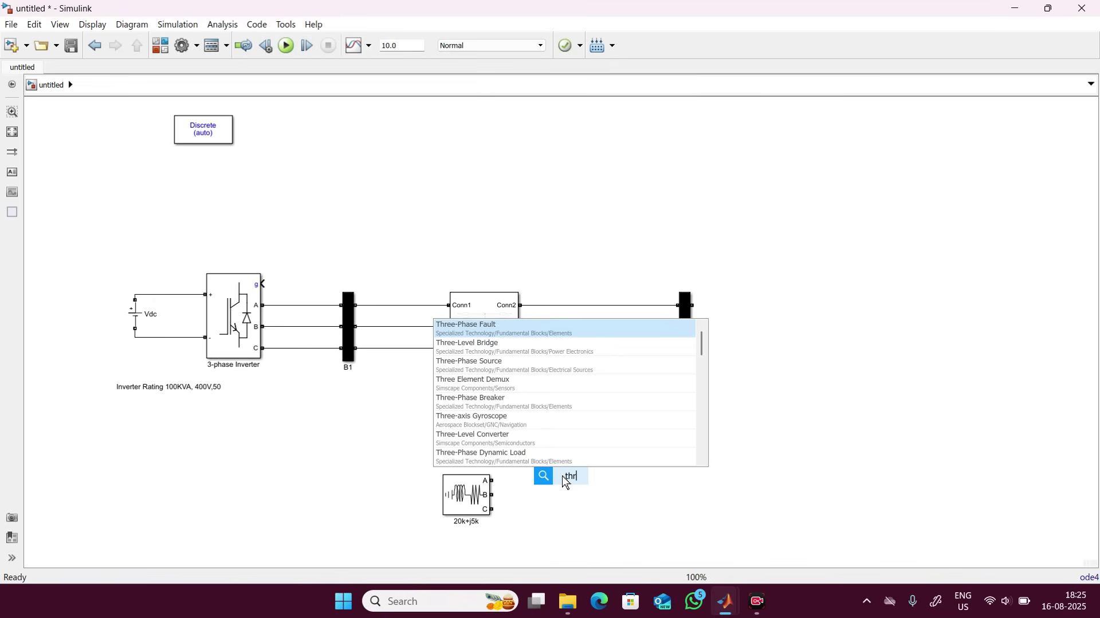
type("ee-p")
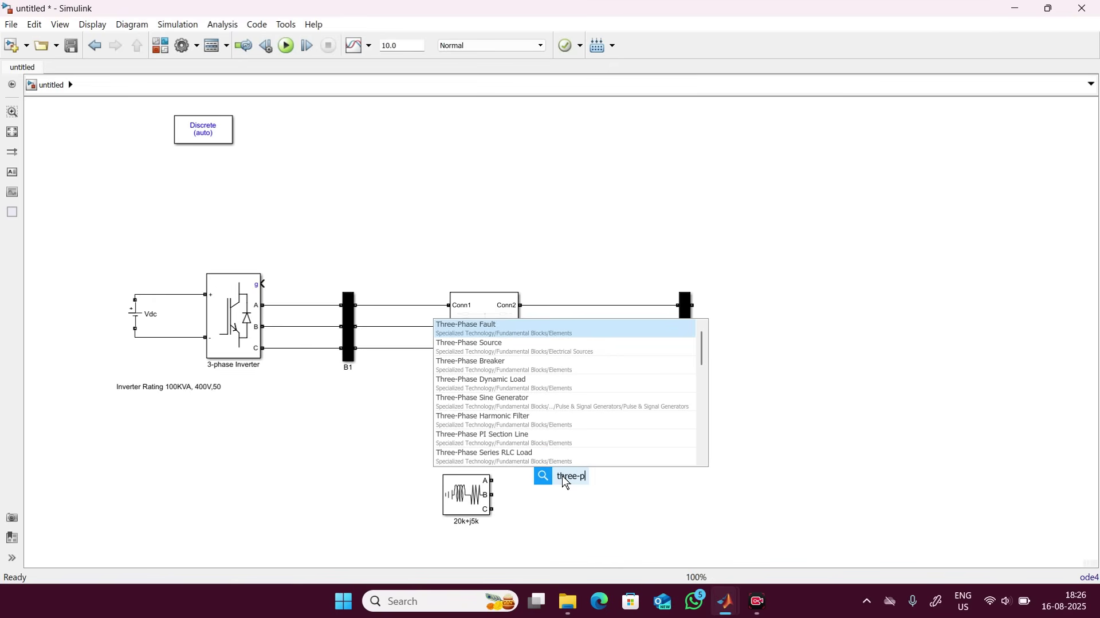
type("hase bre")
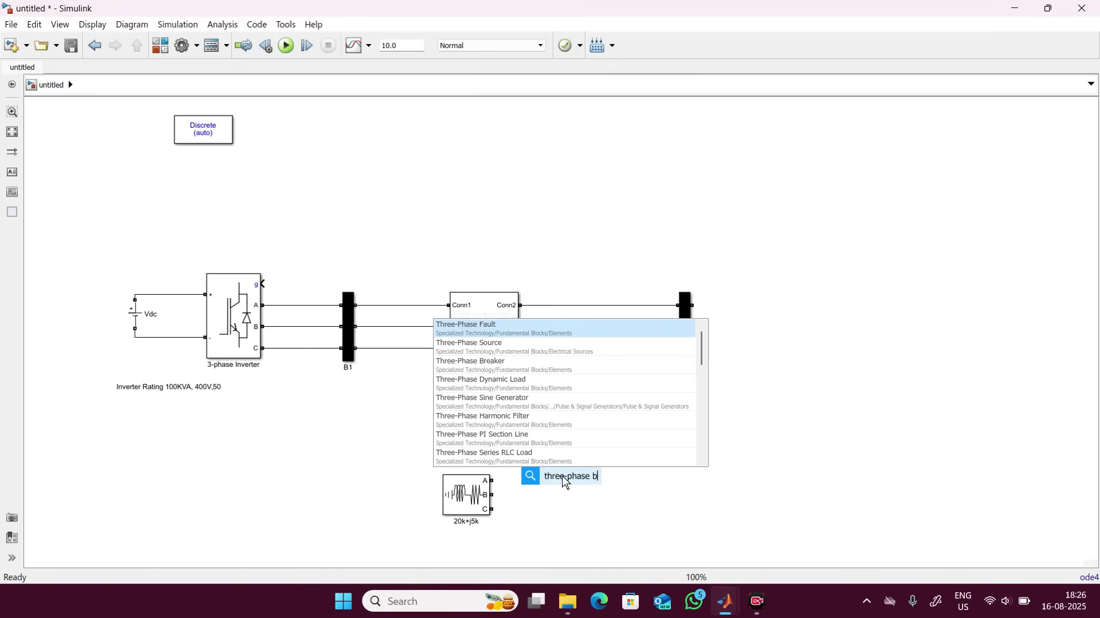
left_click(573, 488)
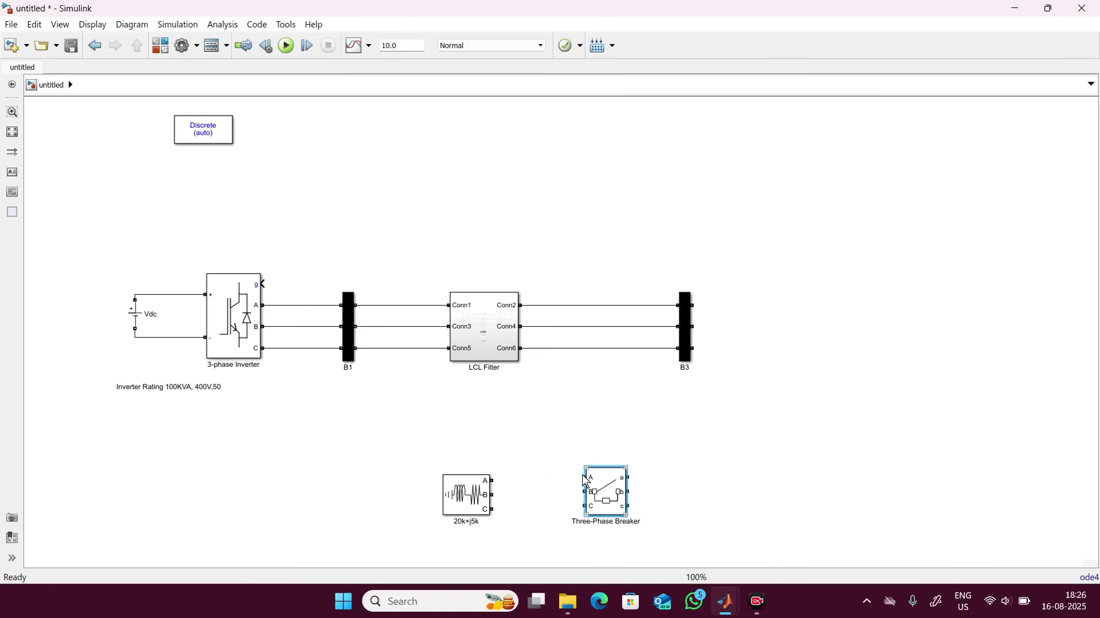
mouse_move(586, 478)
left_mouse_down()
mouse_move(493, 480)
mouse_move(586, 491)
left_mouse_up()
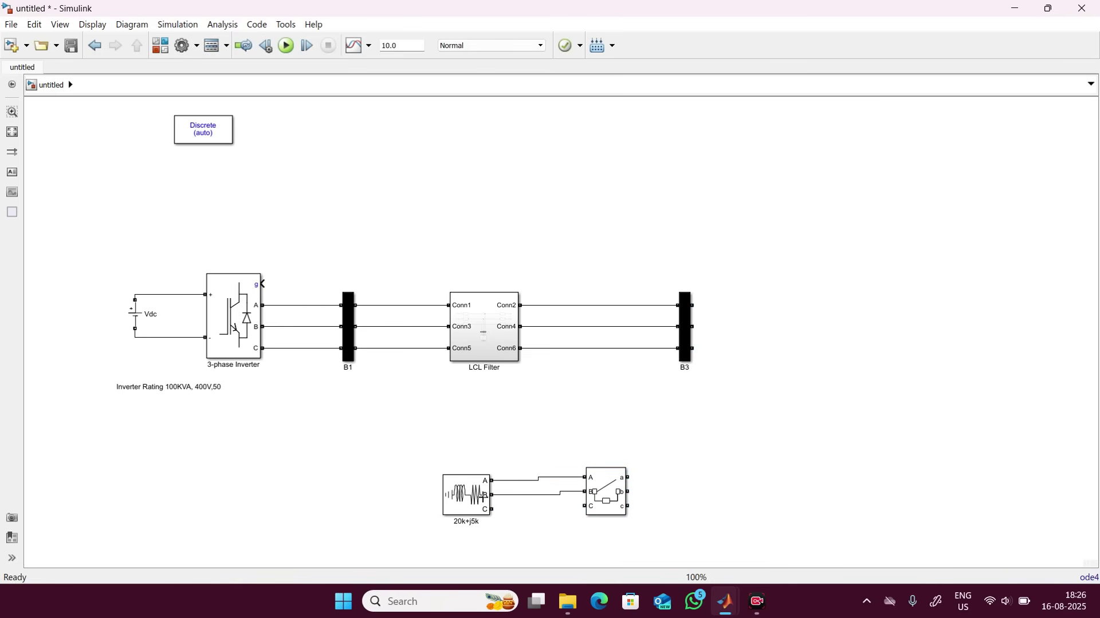
left_click_drag(493, 509, 585, 506)
Wire the breaker's a and b outputs to bus B3's top and middle terminals
left_click_drag(629, 477, 683, 287)
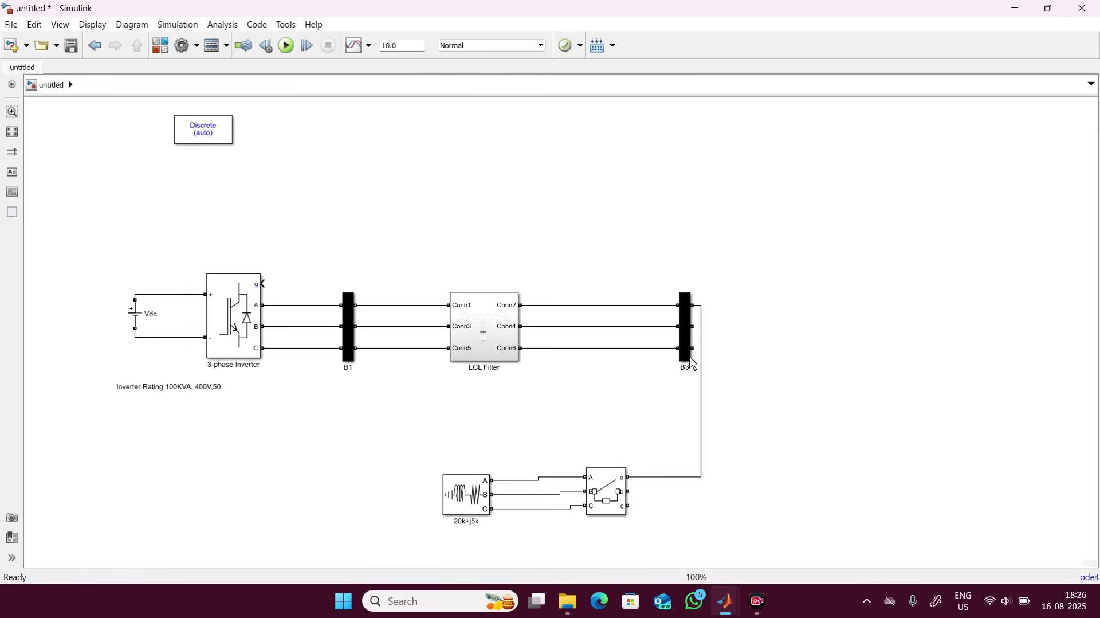
left_click_drag(699, 364, 790, 372)
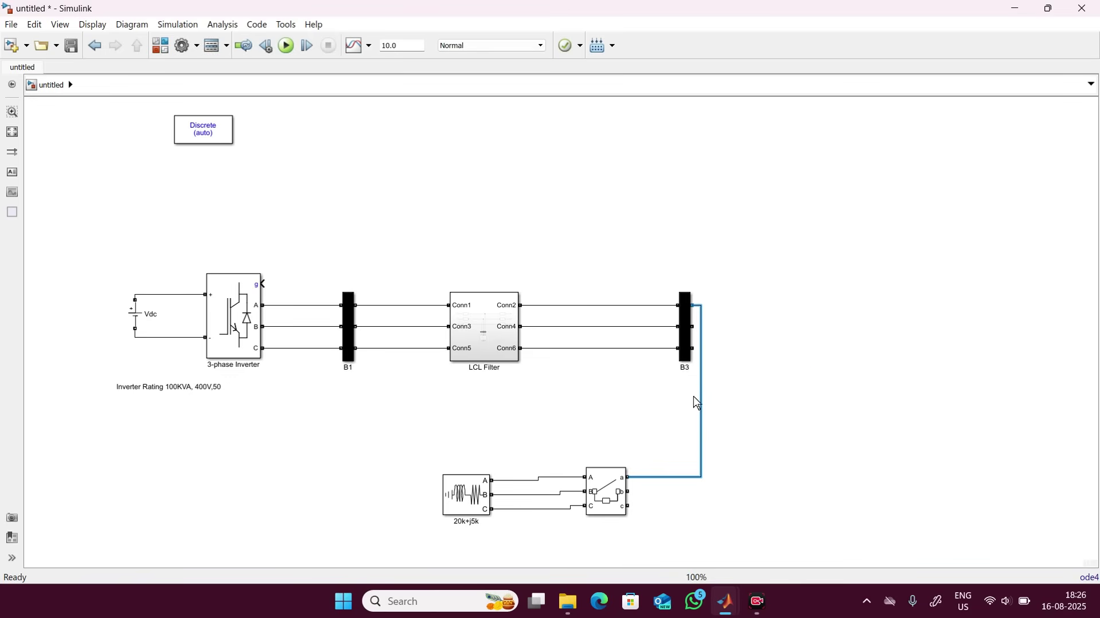
left_click_drag(702, 413, 795, 388)
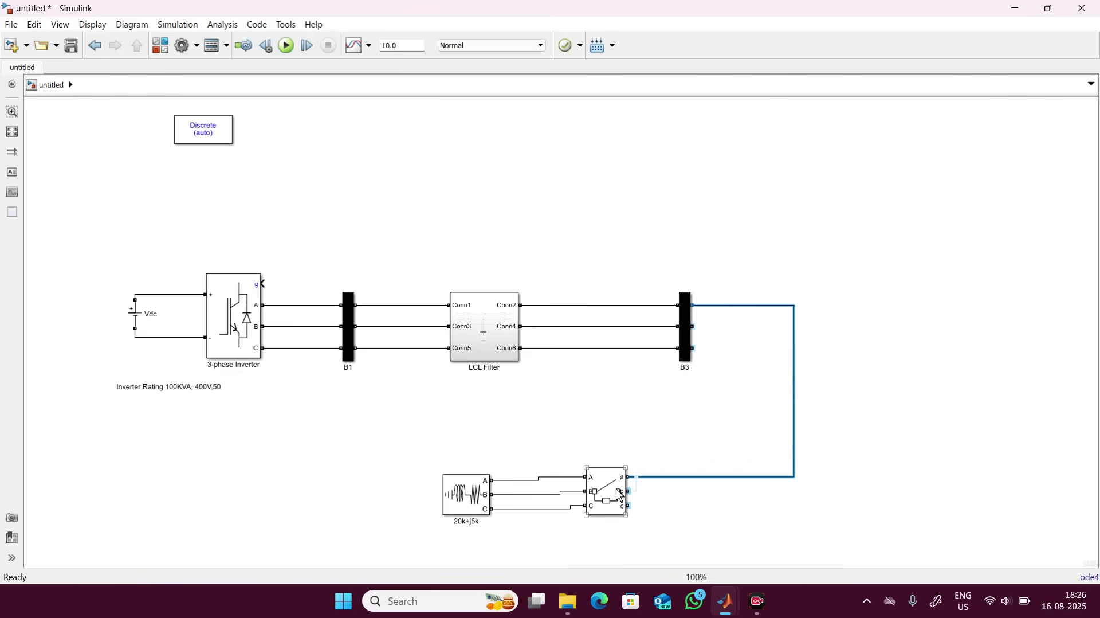
left_click_drag(629, 491, 824, 314)
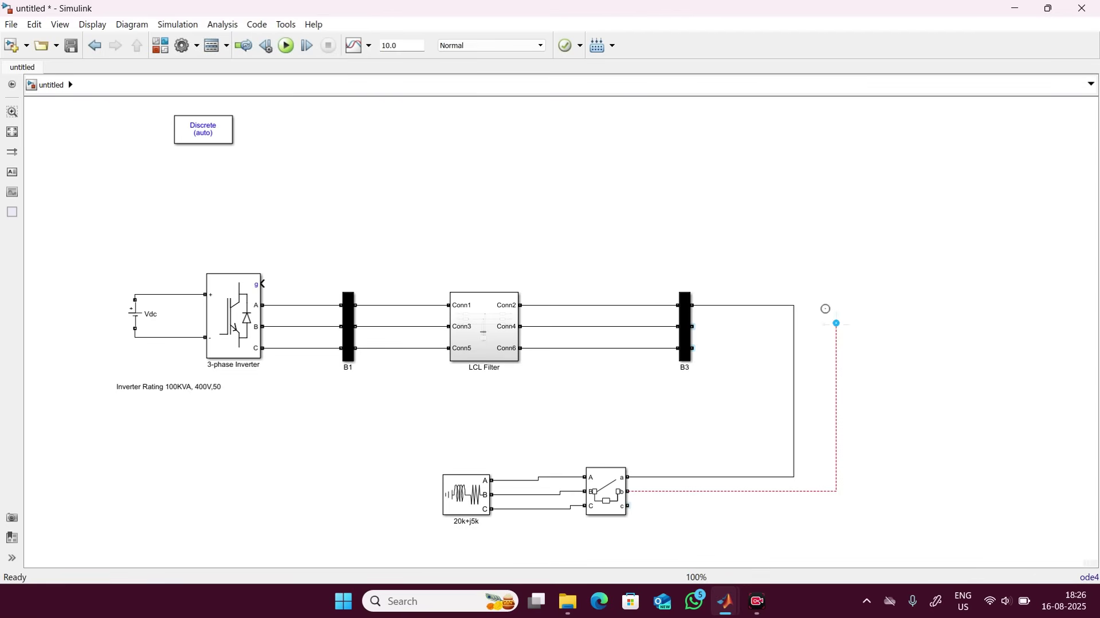
left_click_drag(837, 324, 762, 445)
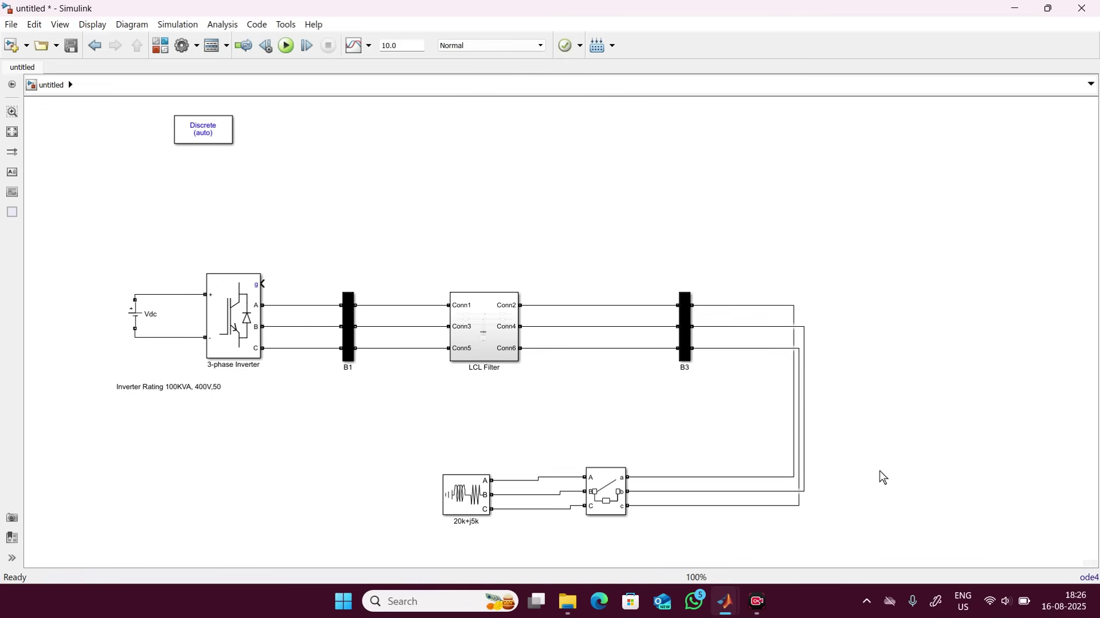
Shift the whole diagram toward the upper left to make room below
scroll(884, 477, "down", 3)
scroll(884, 476, "down", 3)
scroll(884, 477, "up", 4)
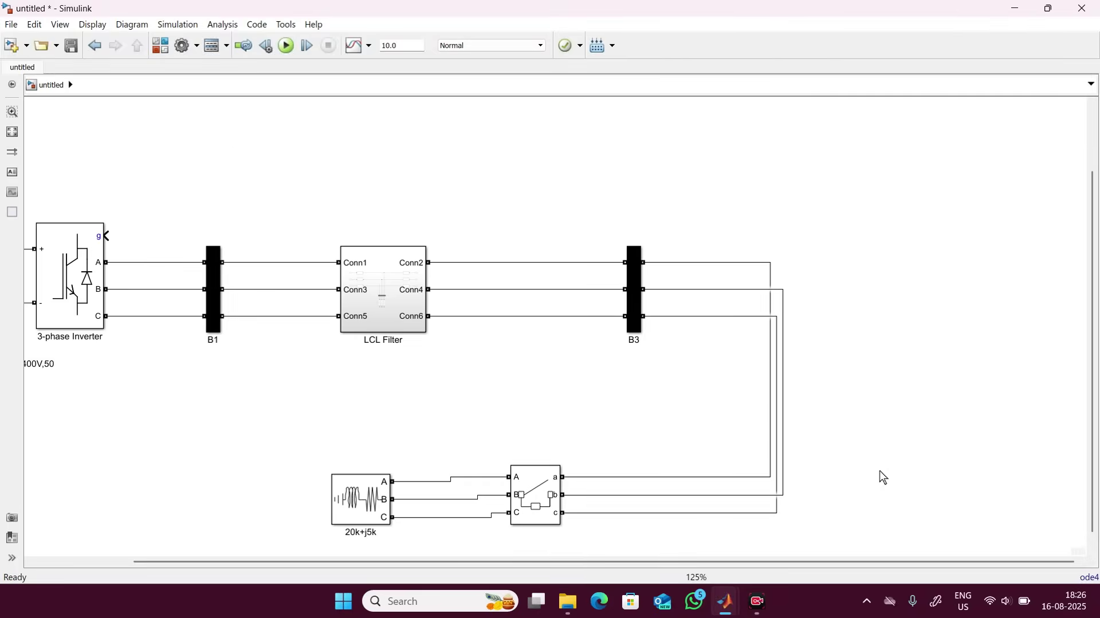
scroll(884, 476, "down", 3)
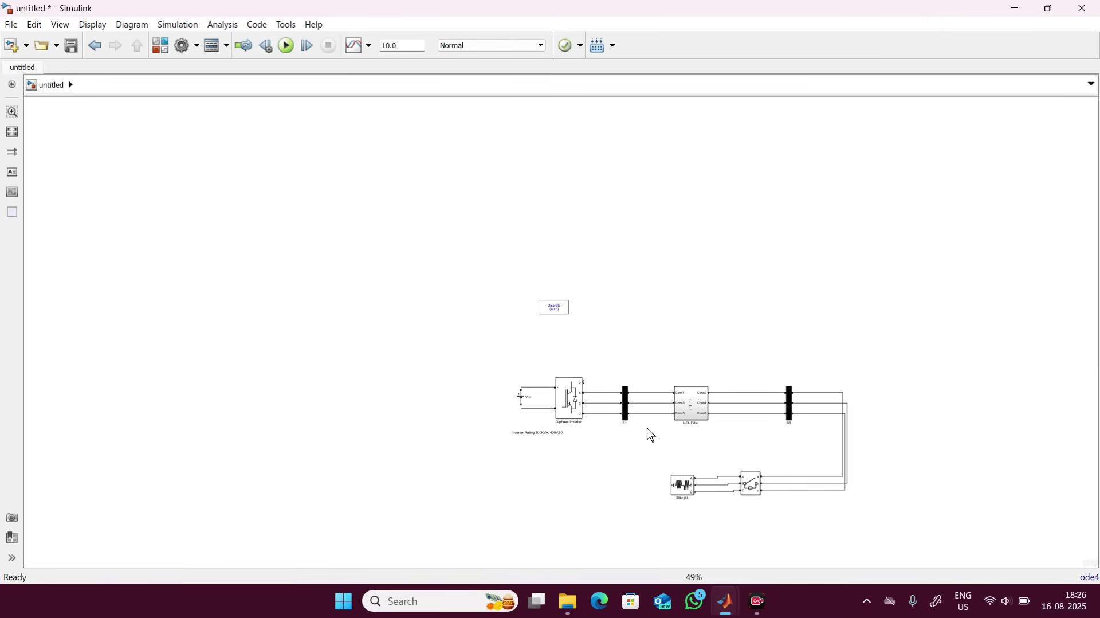
left_click_drag(657, 434, 766, 529)
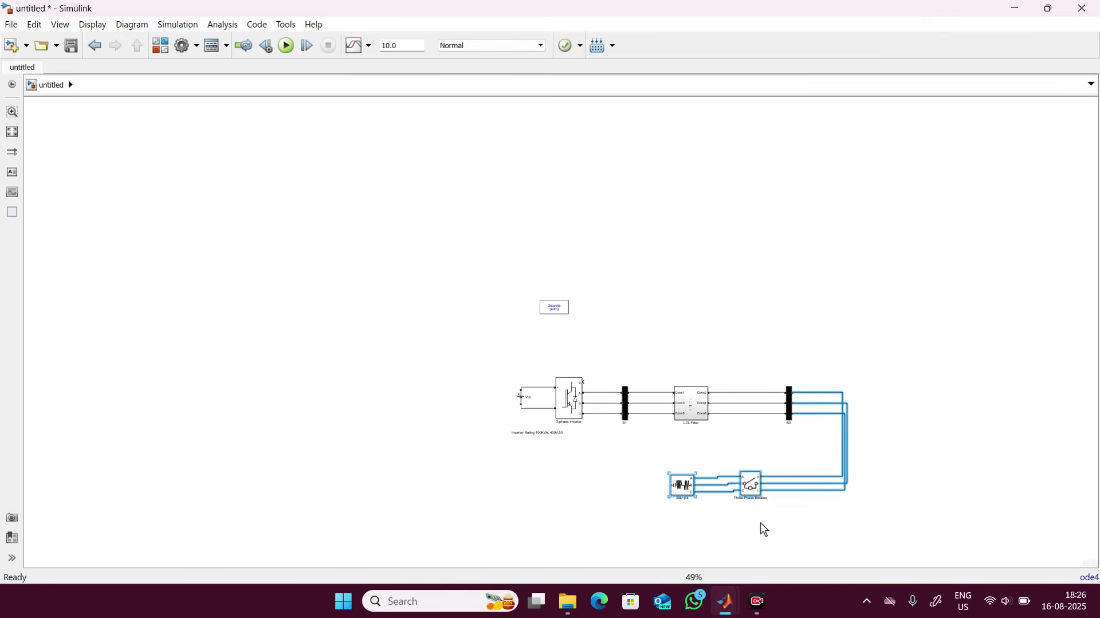
left_click(619, 446)
left_click_drag(446, 253, 902, 508)
left_click_drag(562, 396, 315, 233)
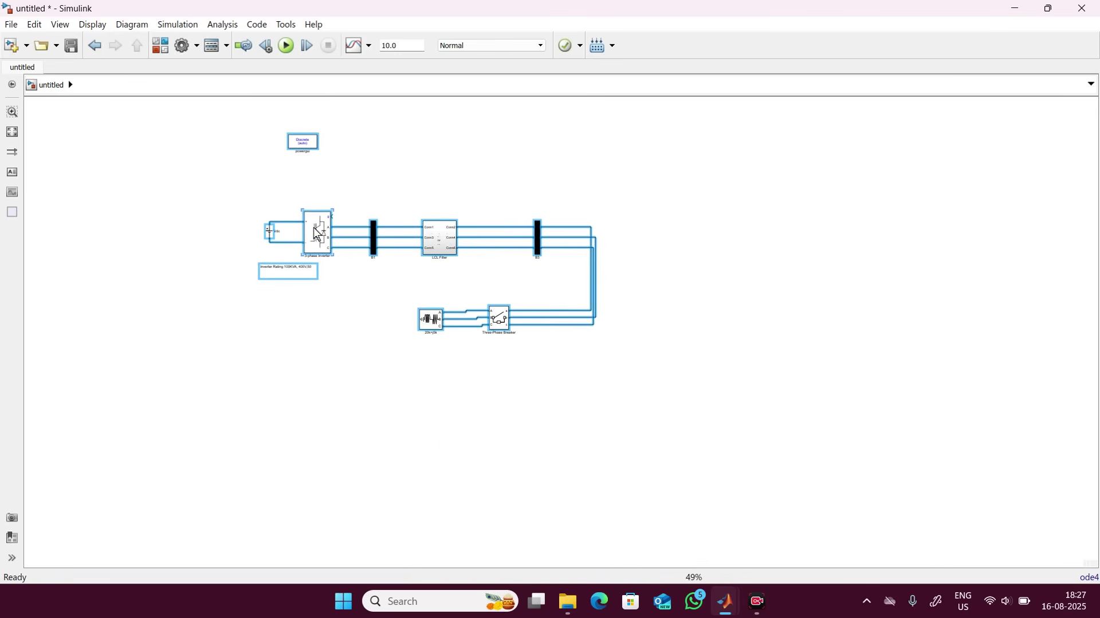
left_click(406, 411)
Copy the 20k+j5k load and breaker pair and place the duplicate right under the original
left_click_drag(405, 286, 513, 362)
left_click(513, 361)
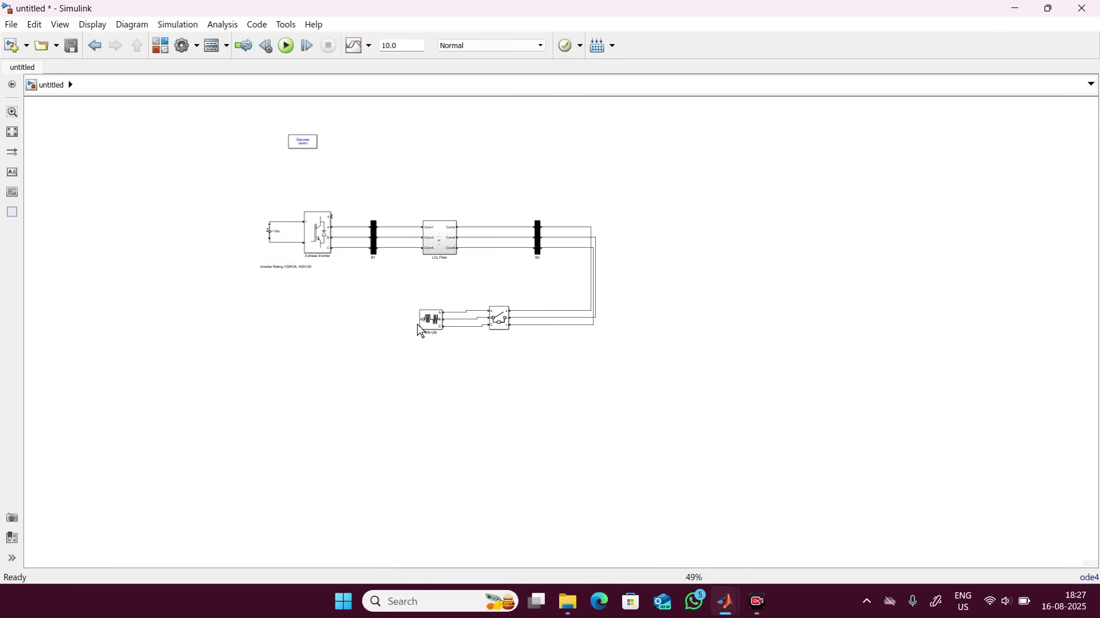
left_click_drag(404, 296, 501, 353)
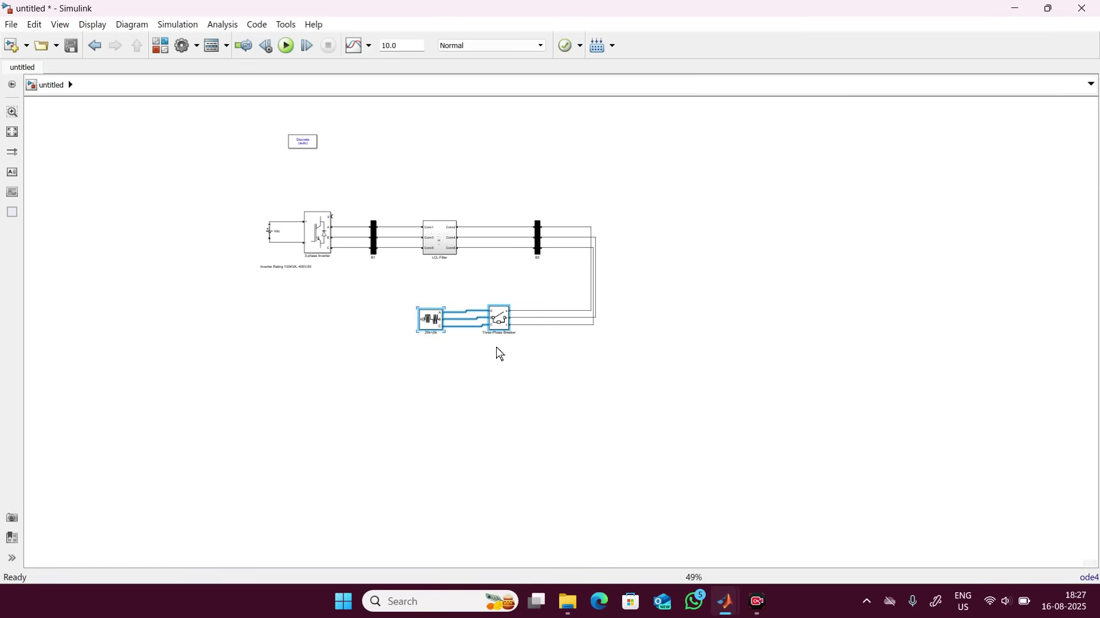
key("ctrl+c")
left_click(456, 403)
key("ctrl+v")
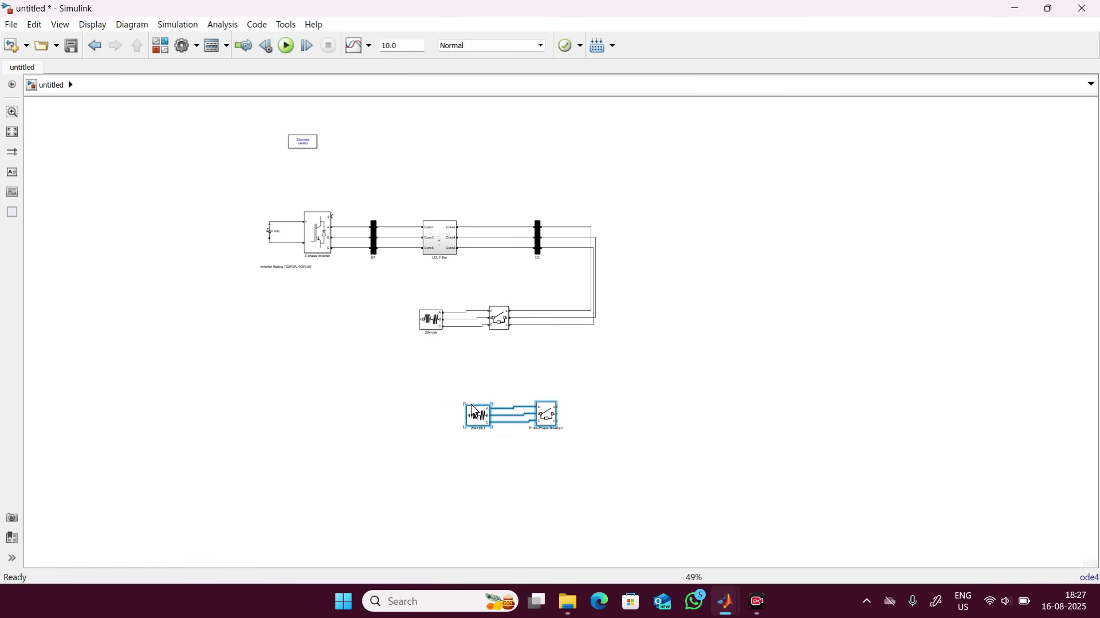
left_click_drag(474, 410, 431, 367)
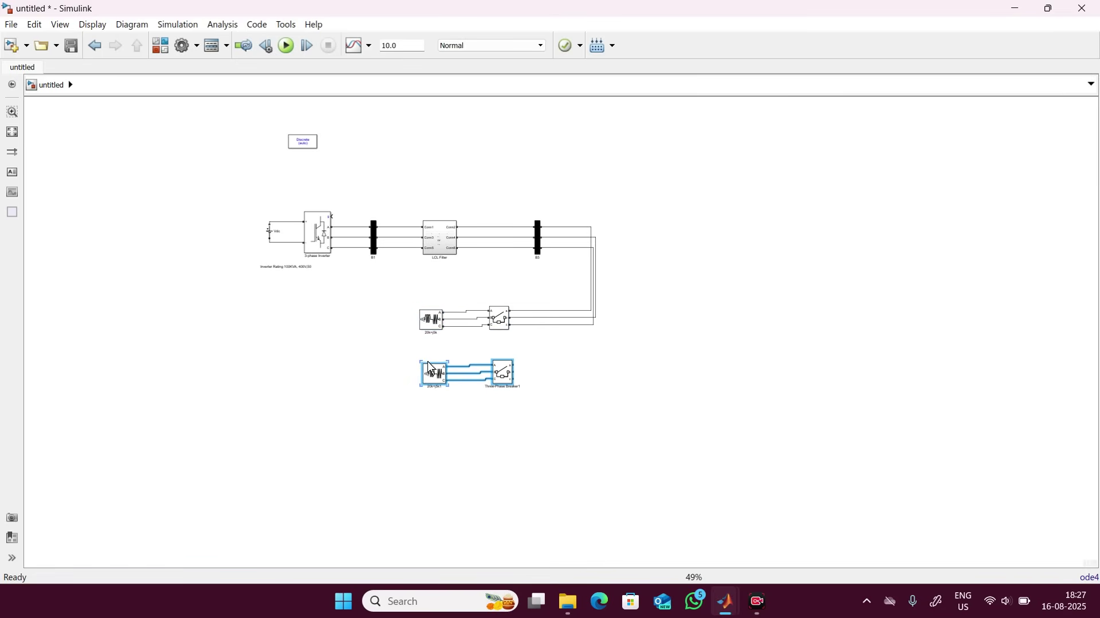
scroll(573, 386, "up", 3)
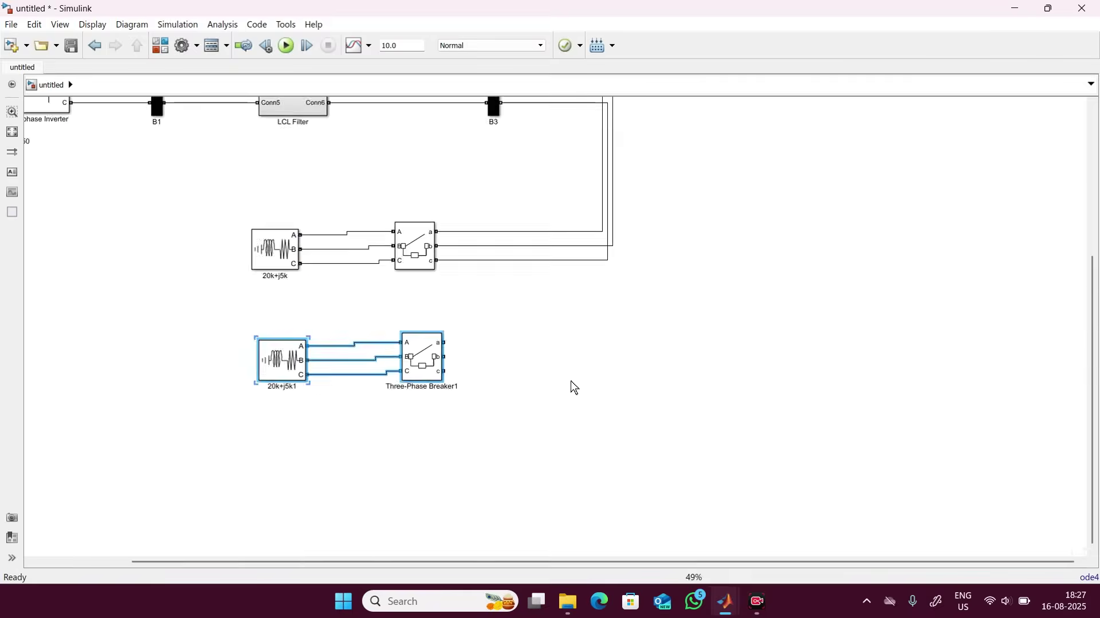
scroll(573, 386, "down", 2)
scroll(576, 388, "up", 2)
scroll(576, 388, "down", 3)
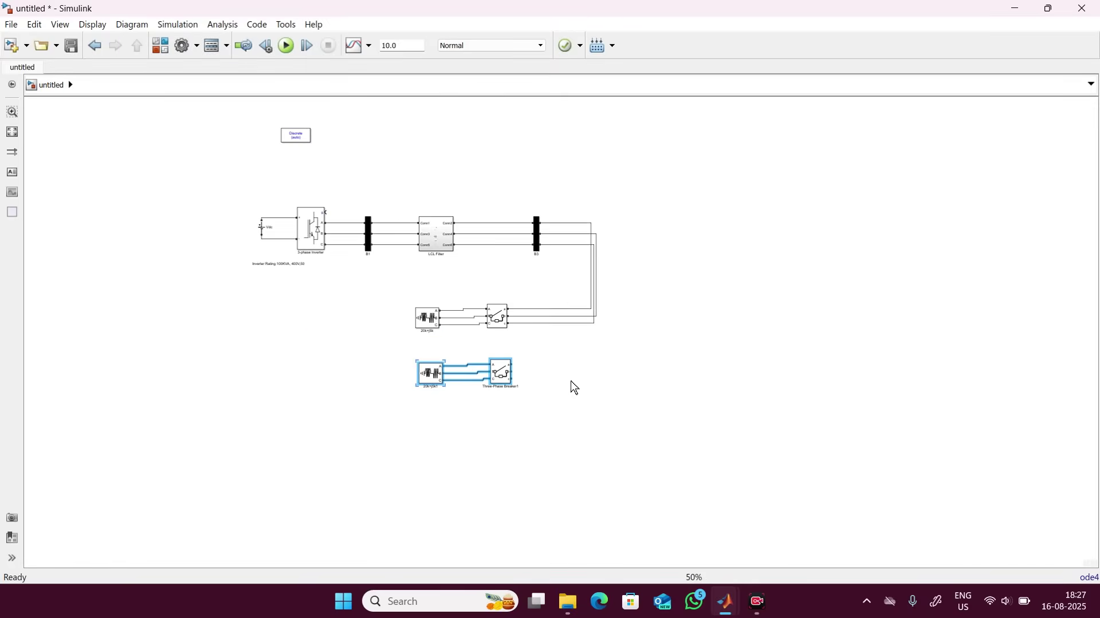
scroll(575, 388, "up", 4)
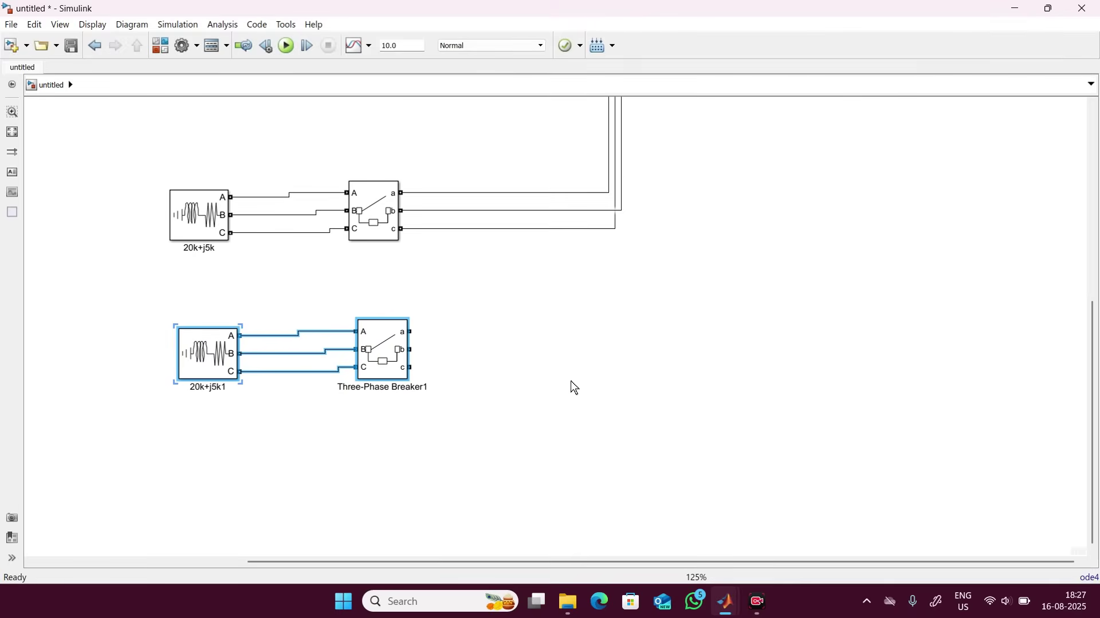
scroll(576, 388, "down", 3)
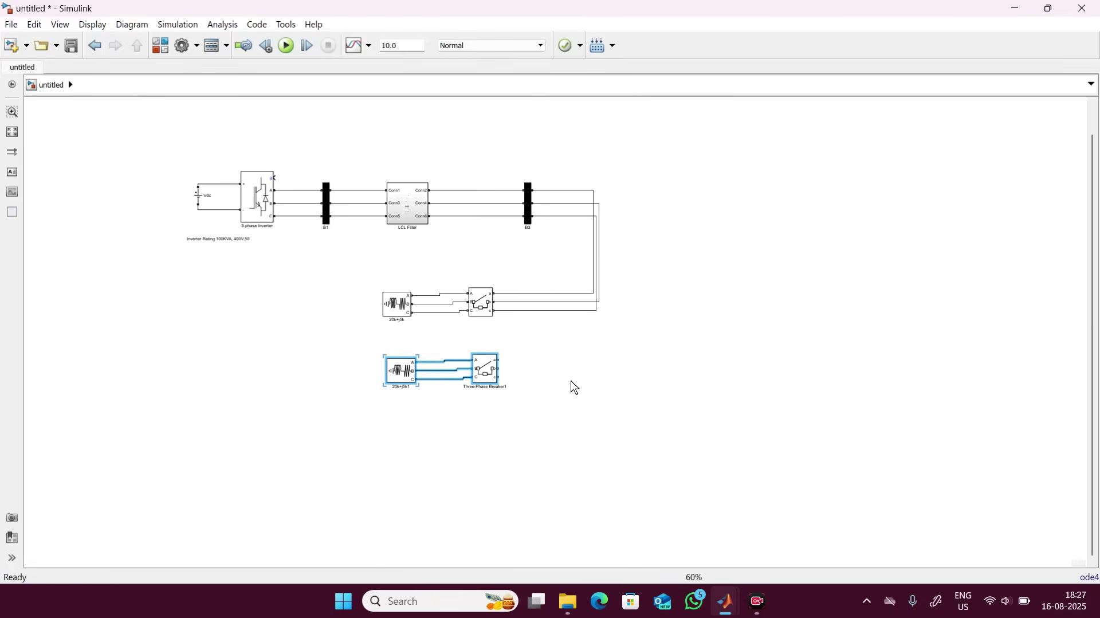
left_click(427, 410)
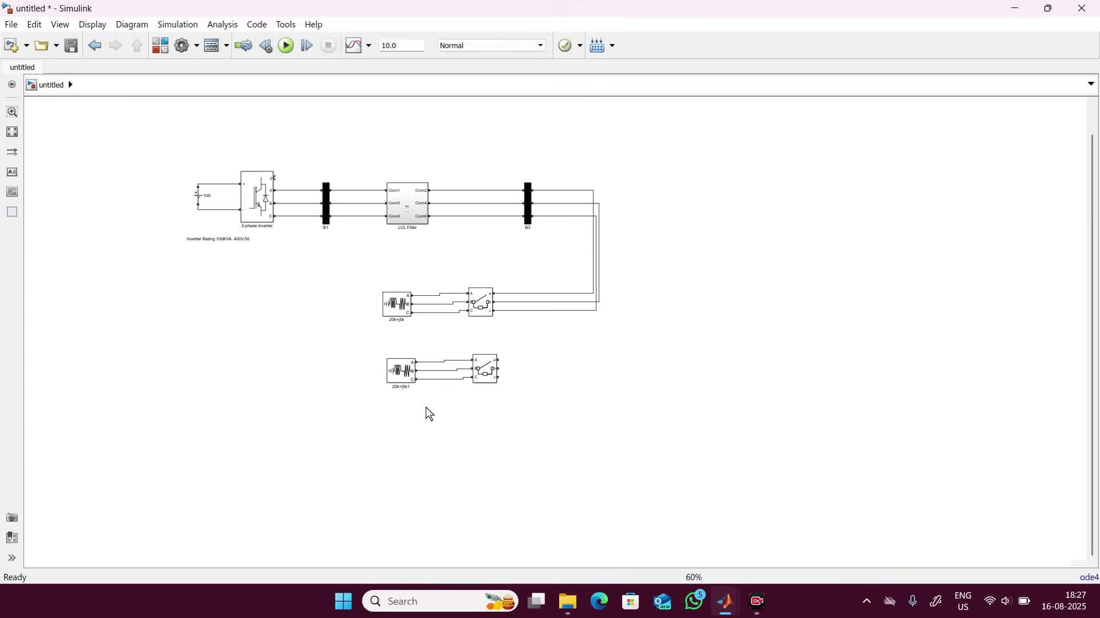
Rename the copied load block to 10k+j2k
left_click(399, 384)
scroll(399, 383, "up", 4)
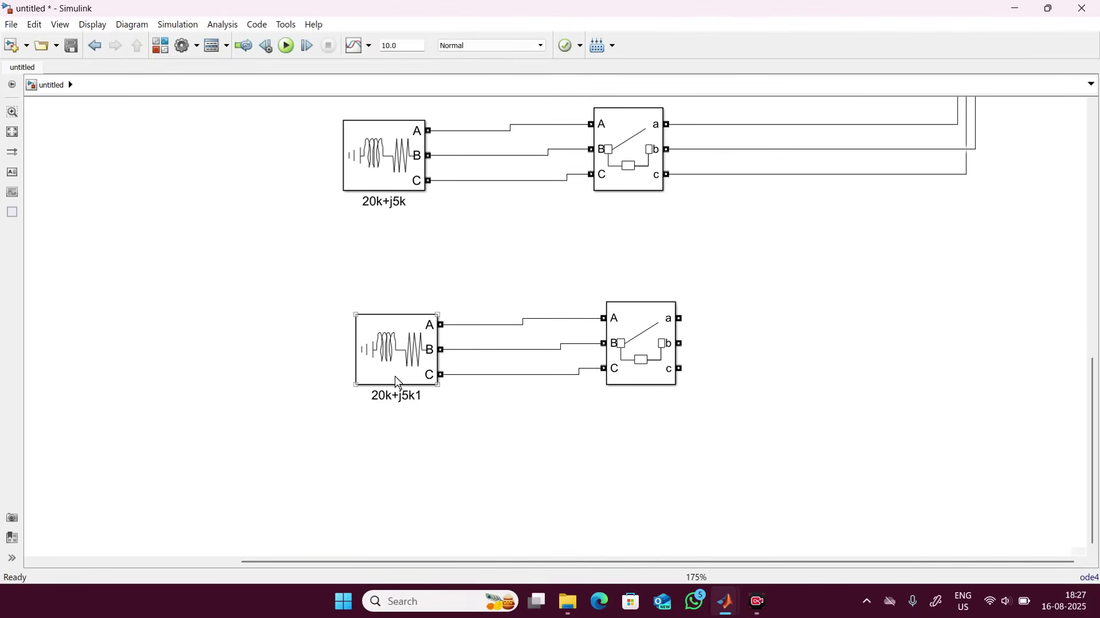
left_click(414, 394)
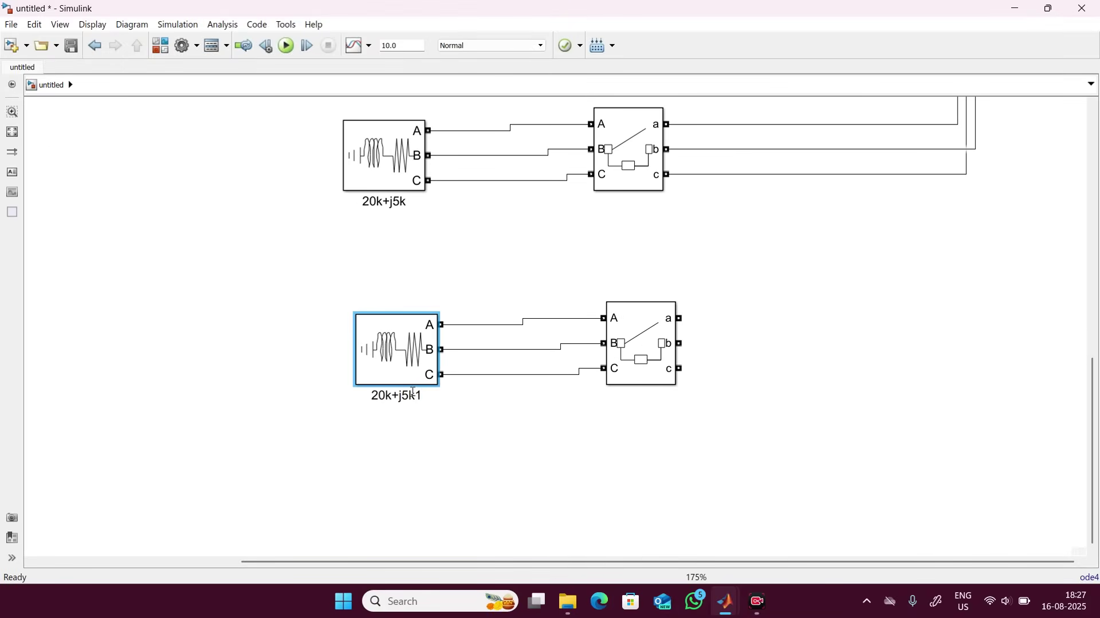
key("BackSpace")
key("BackSpace")
key("BackSpace")
type("2e3")
key("BackSpace")
key("BackSpace")
type("k")
key("BackSpace")
type("1")
left_click(462, 431)
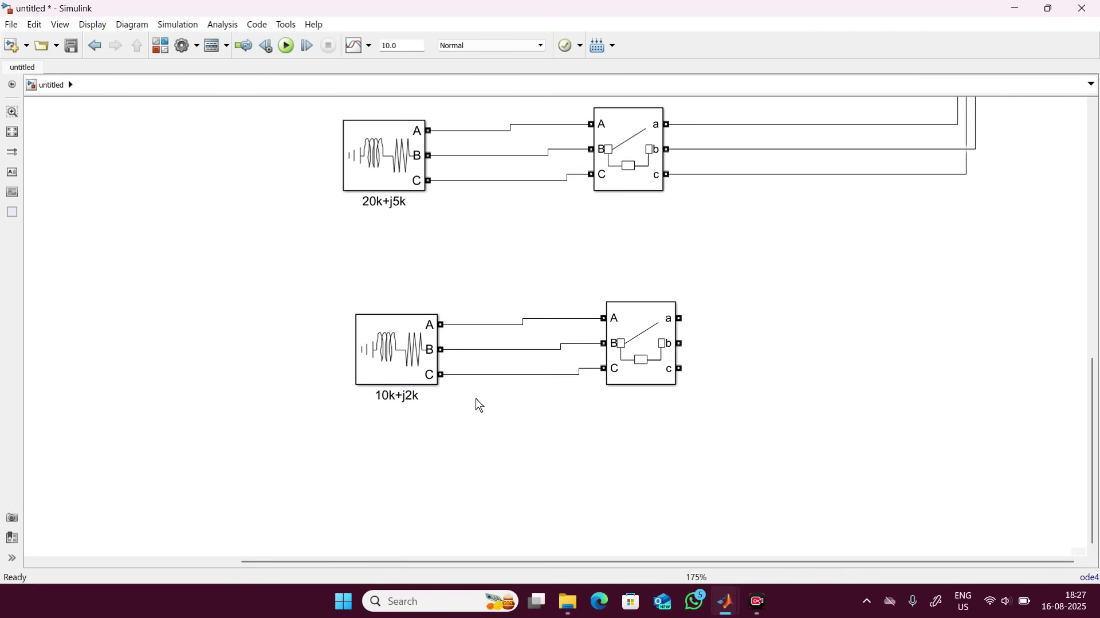
Set the 10k+j2k load's active power P to 10e3 W and inductive QL to 2e3 var
double_click(405, 351)
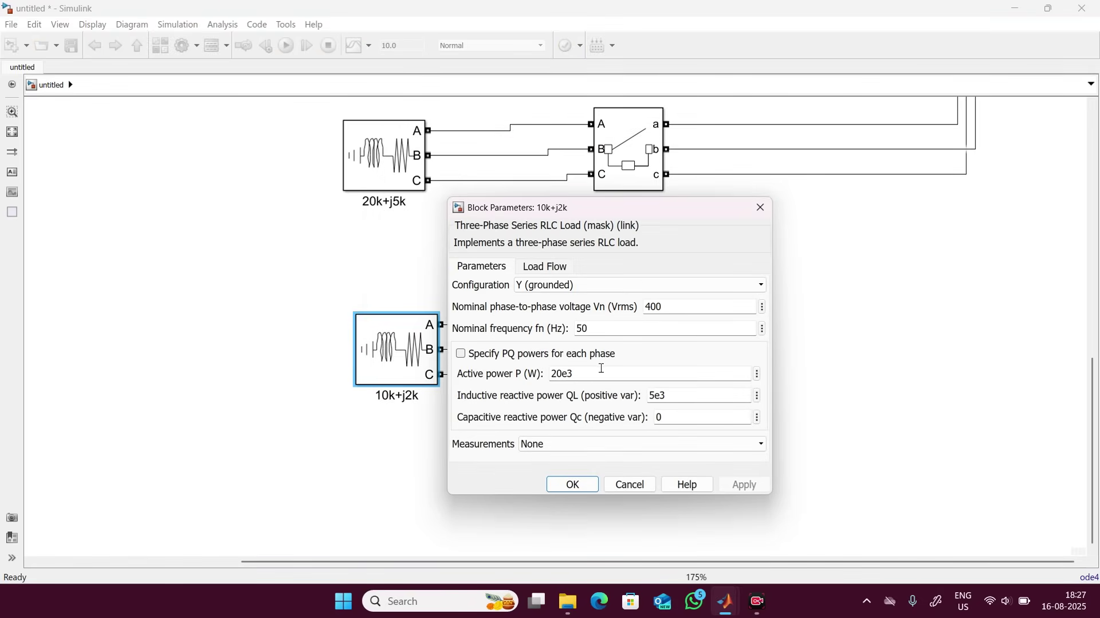
double_click(566, 373)
left_click(566, 374)
key("BackSpace")
type("1")
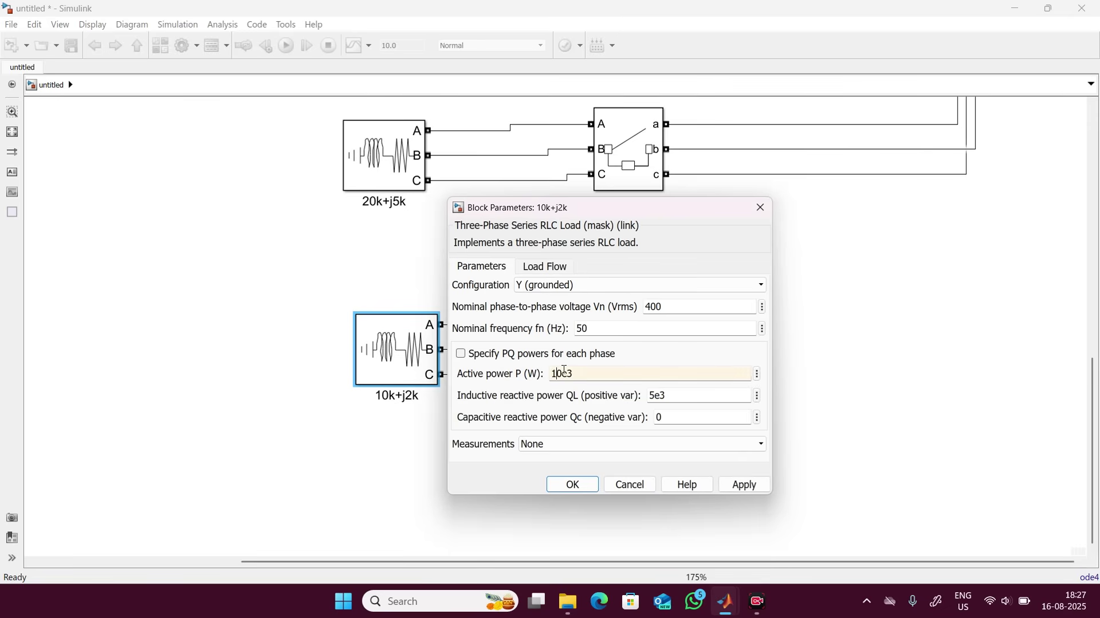
double_click(653, 395)
key("End")
key("BackSpace")
type("2")
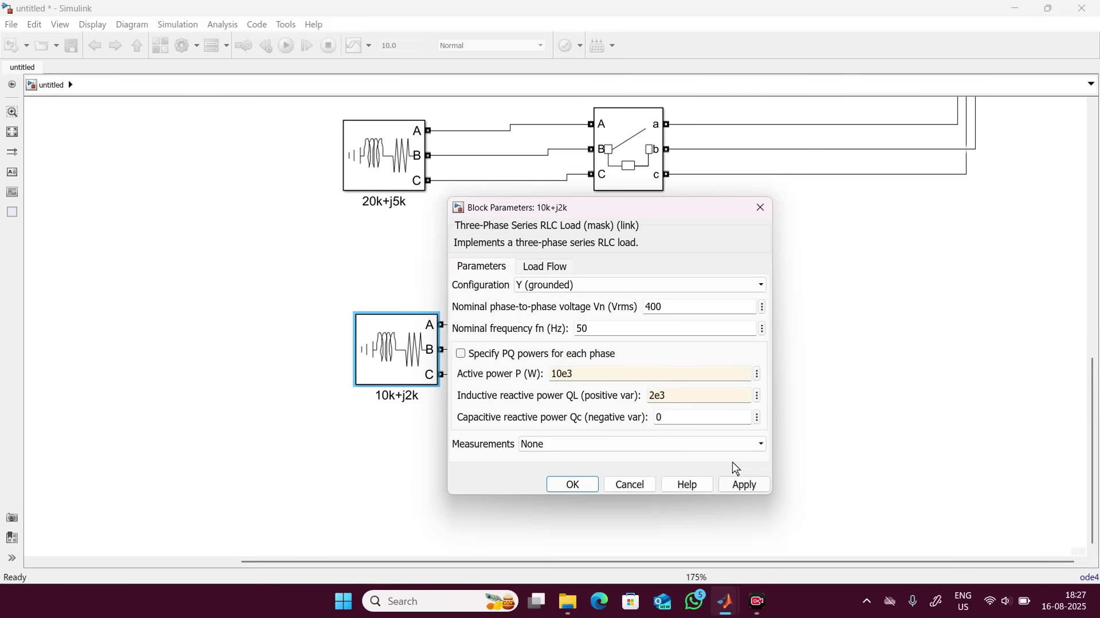
key("Return")
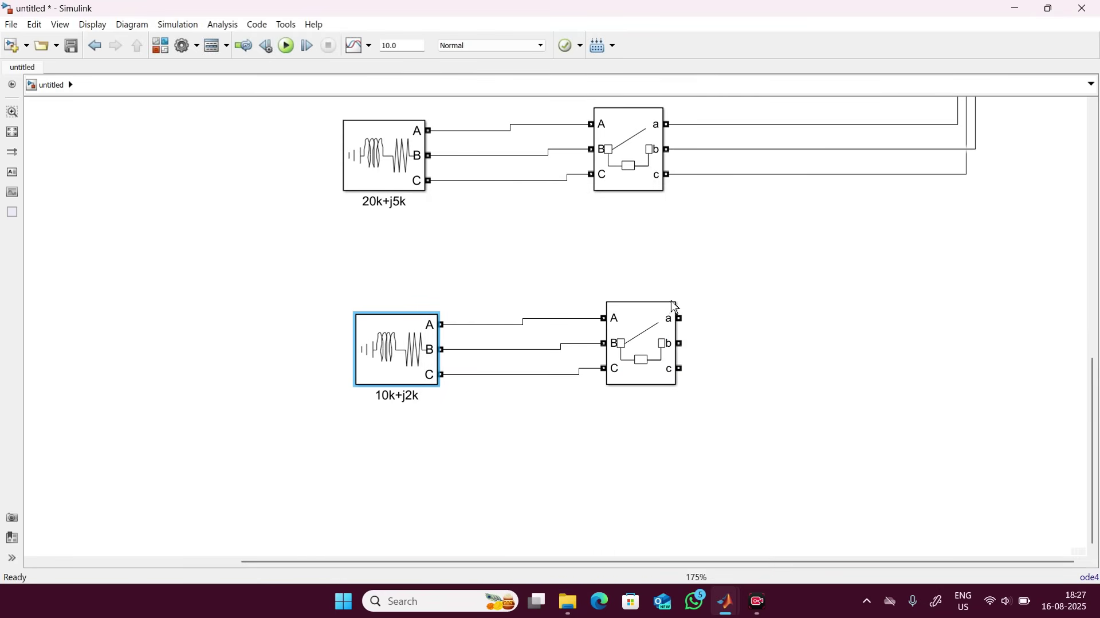
Wire the second breaker's outputs to the lines coming down from bus B3
left_click_drag(681, 318, 930, 245)
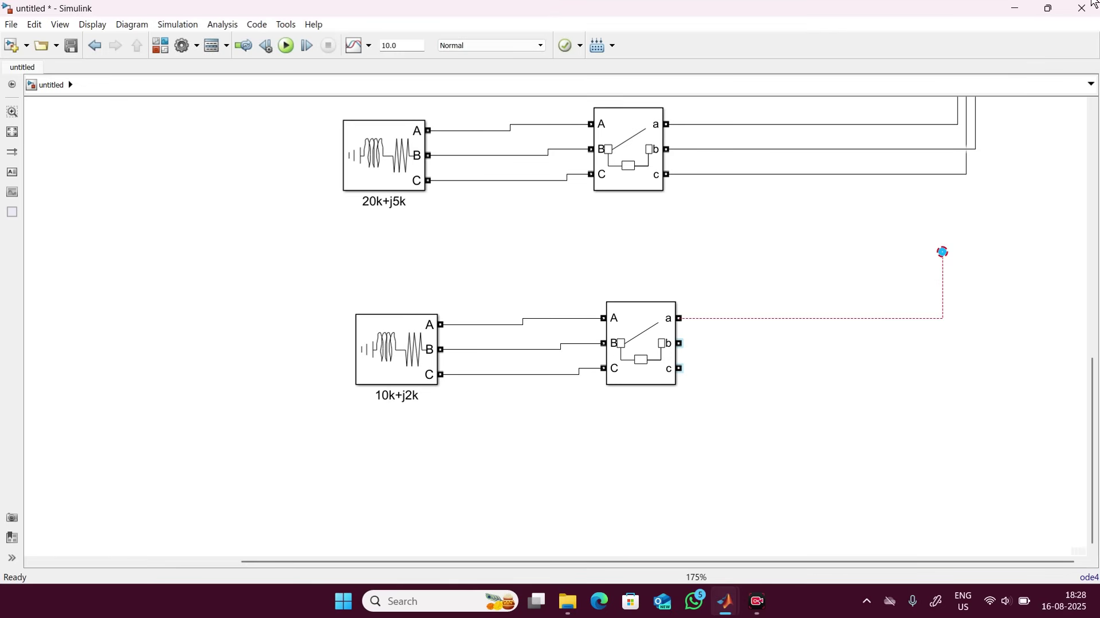
scroll(904, 240, "down", 6)
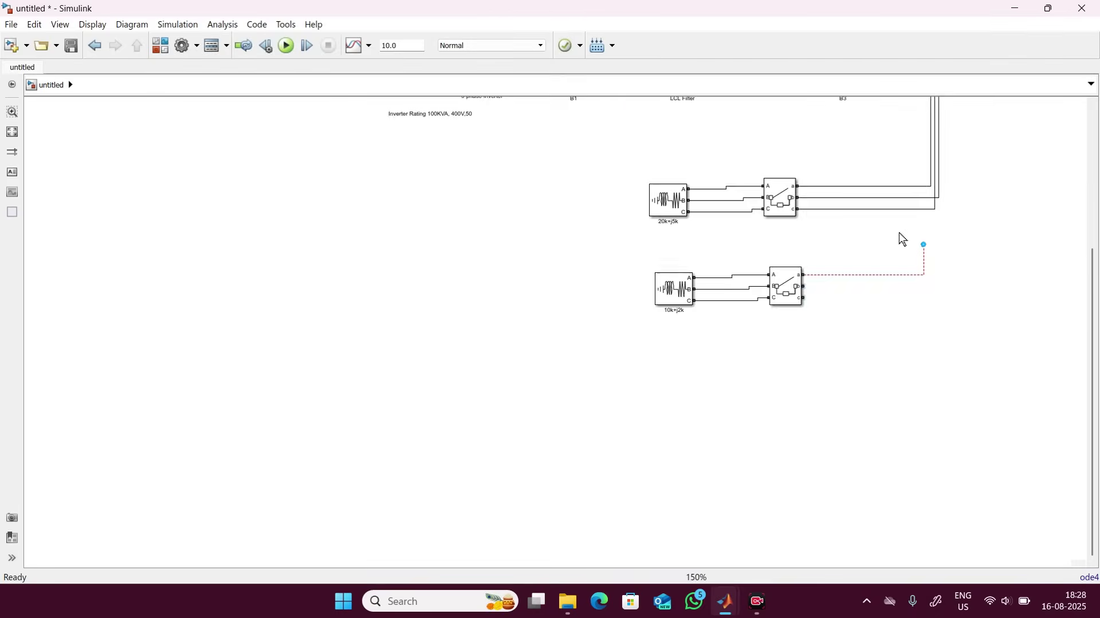
scroll(884, 244, "up", 3)
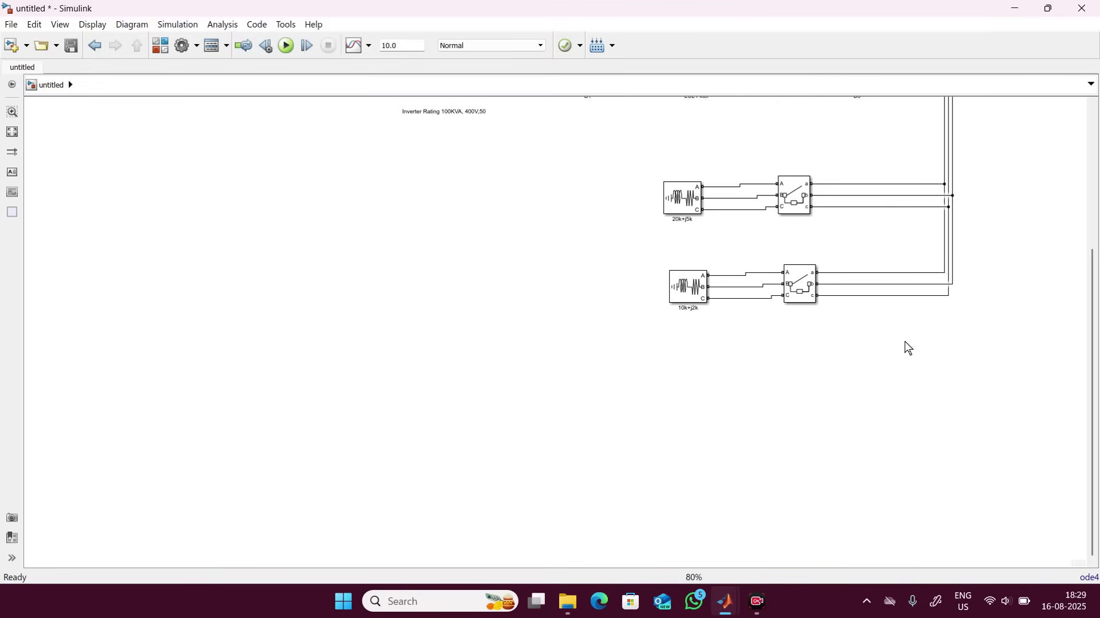
scroll(910, 348, "down", 2)
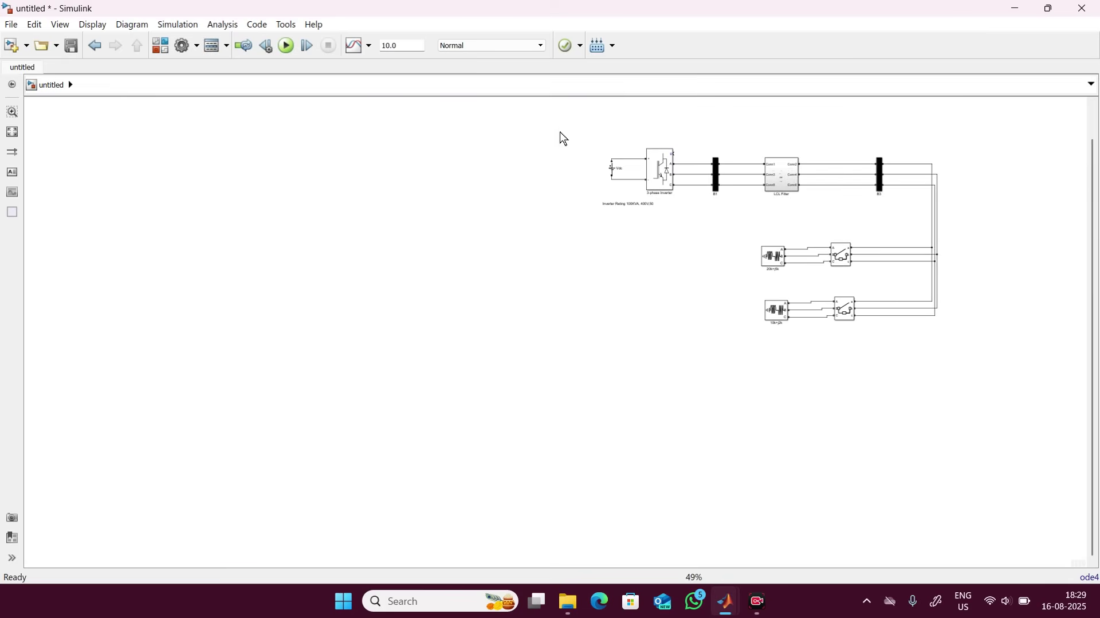
Move the diagram left and place the powergui block to its left
left_click_drag(565, 138, 1024, 371)
left_click_drag(661, 175, 313, 196)
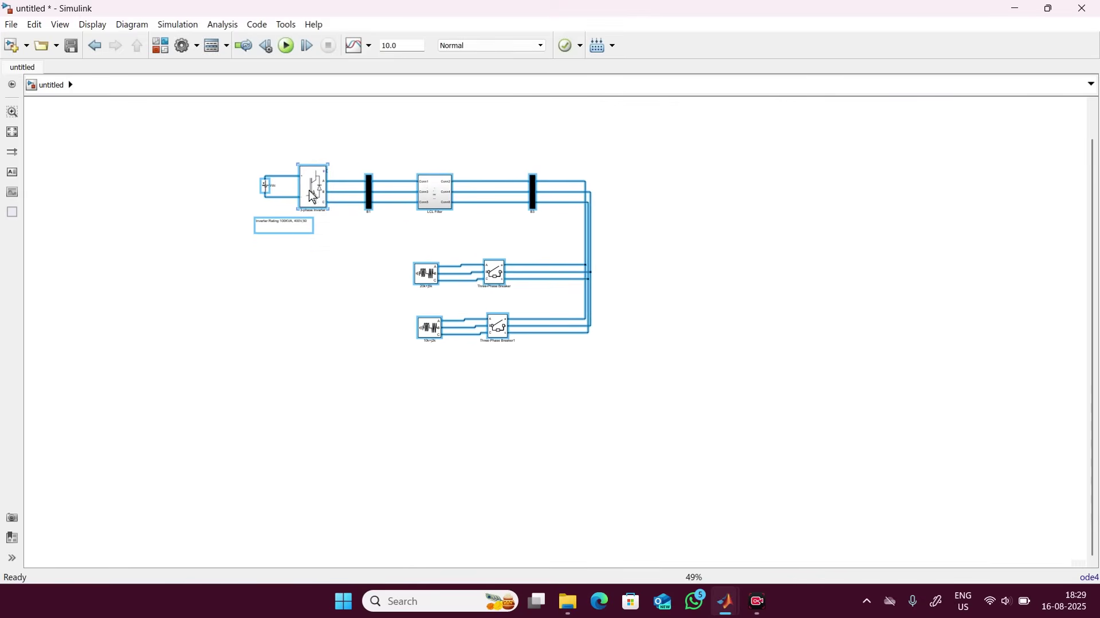
left_click(760, 298)
scroll(759, 297, "up", 3)
scroll(759, 297, "down", 4)
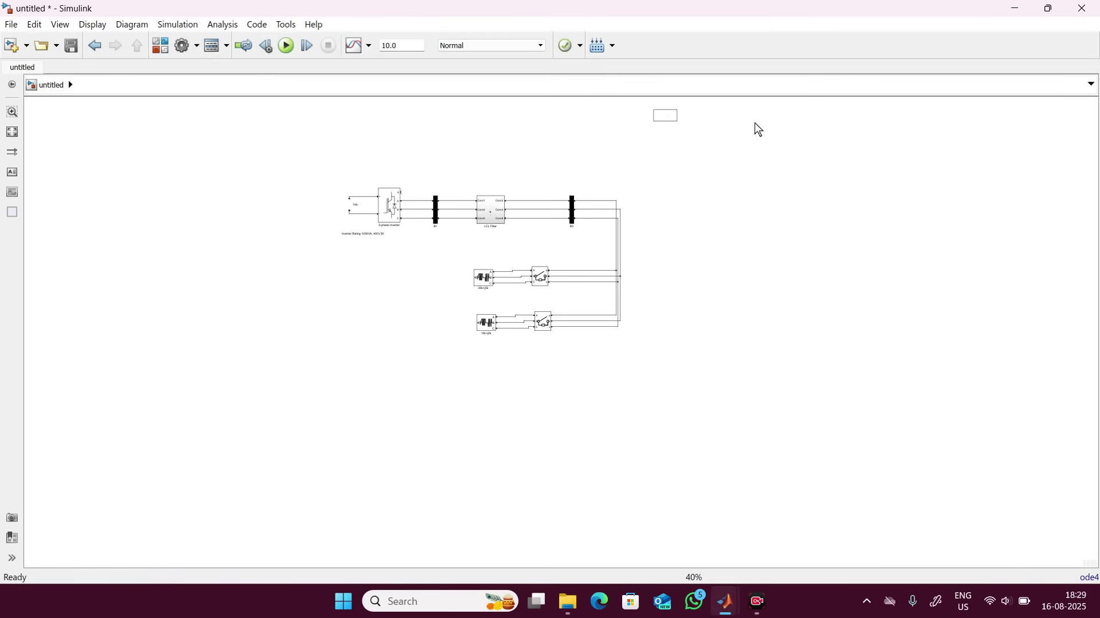
left_click_drag(663, 113, 263, 203)
scroll(443, 292, "up", 3)
scroll(443, 292, "down", 2)
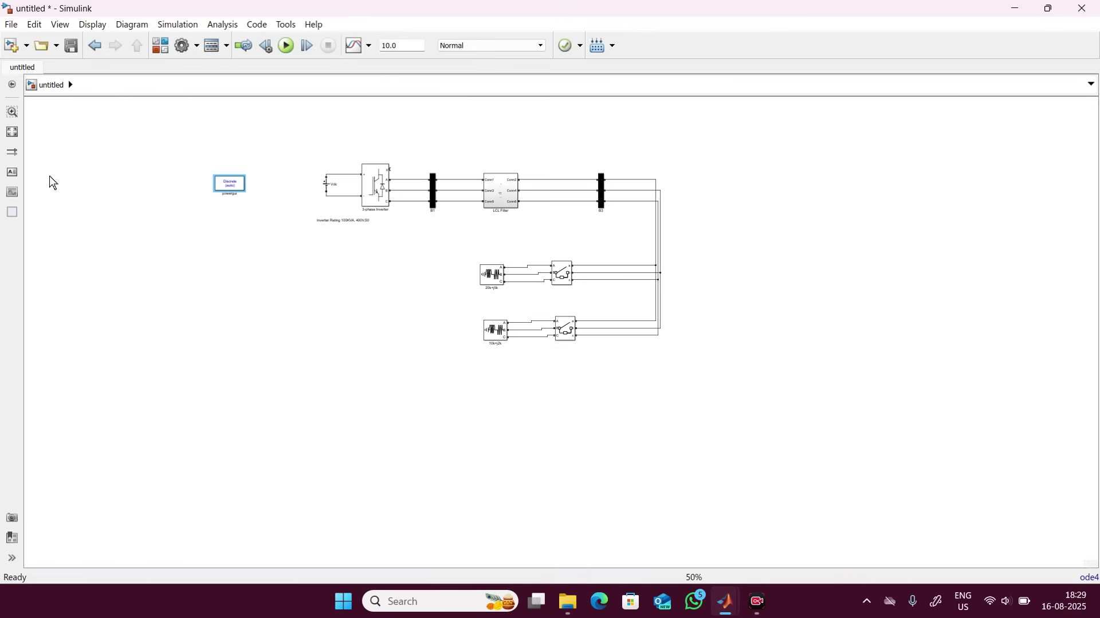
Fit the whole diagram to the window to review the layout
left_click(8, 130)
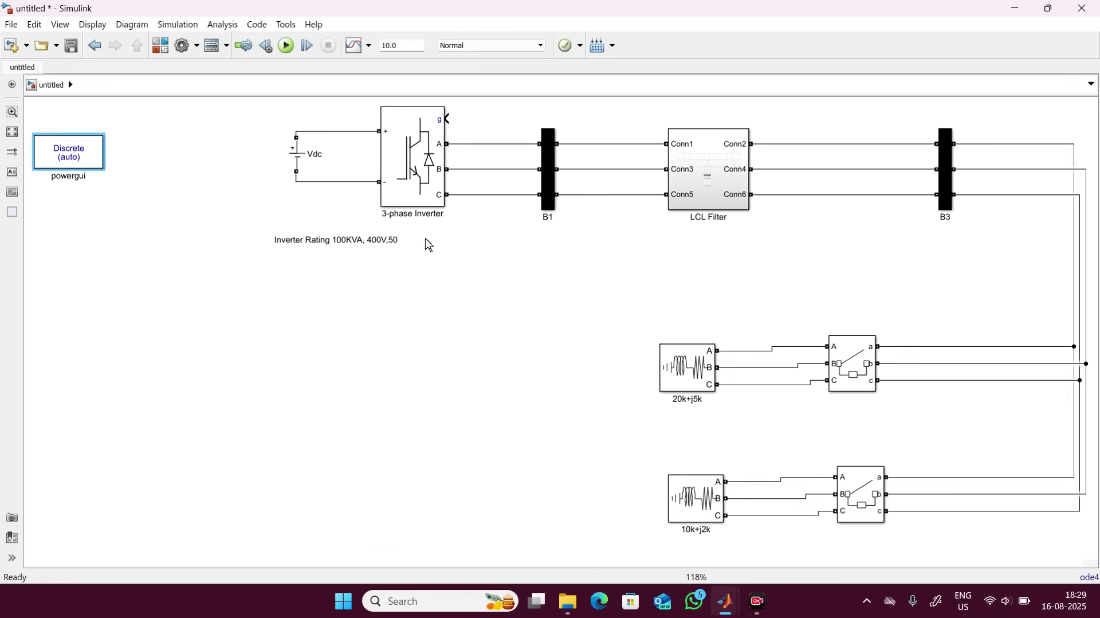
scroll(628, 280, "down", 5)
scroll(631, 281, "up", 7)
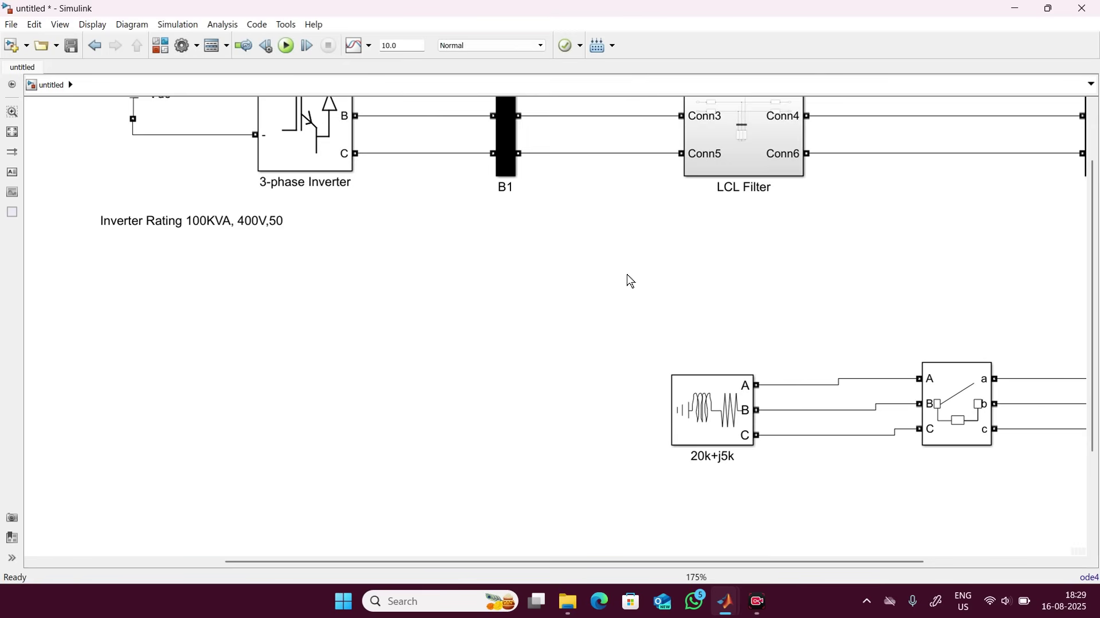
scroll(631, 281, "up", 1)
scroll(631, 281, "down", 3)
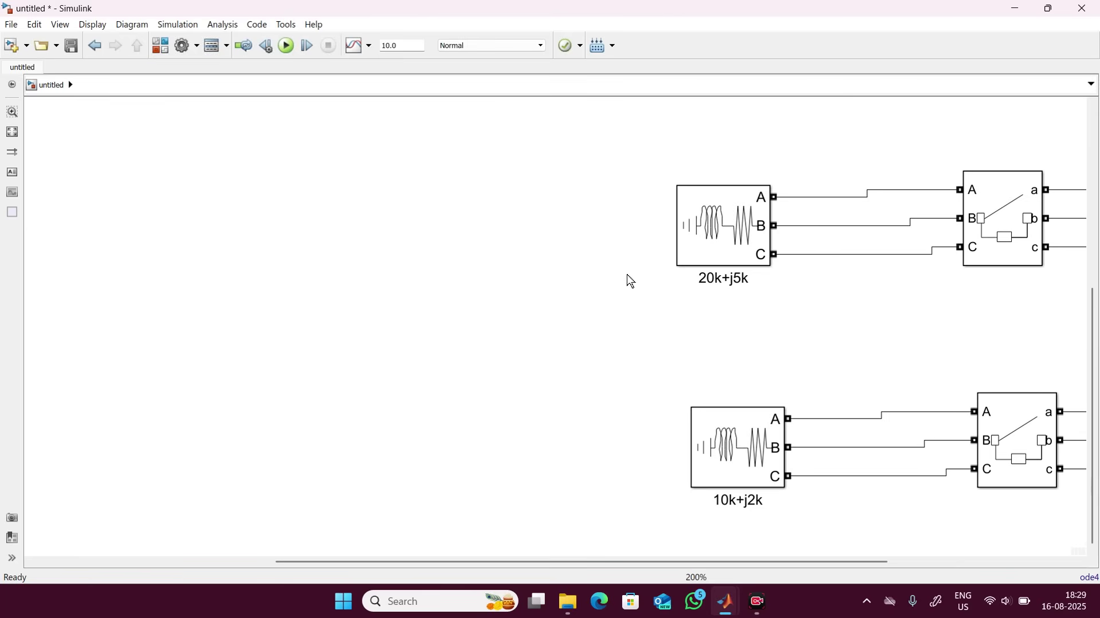
scroll(631, 281, "down", 4)
scroll(631, 281, "up", 3)
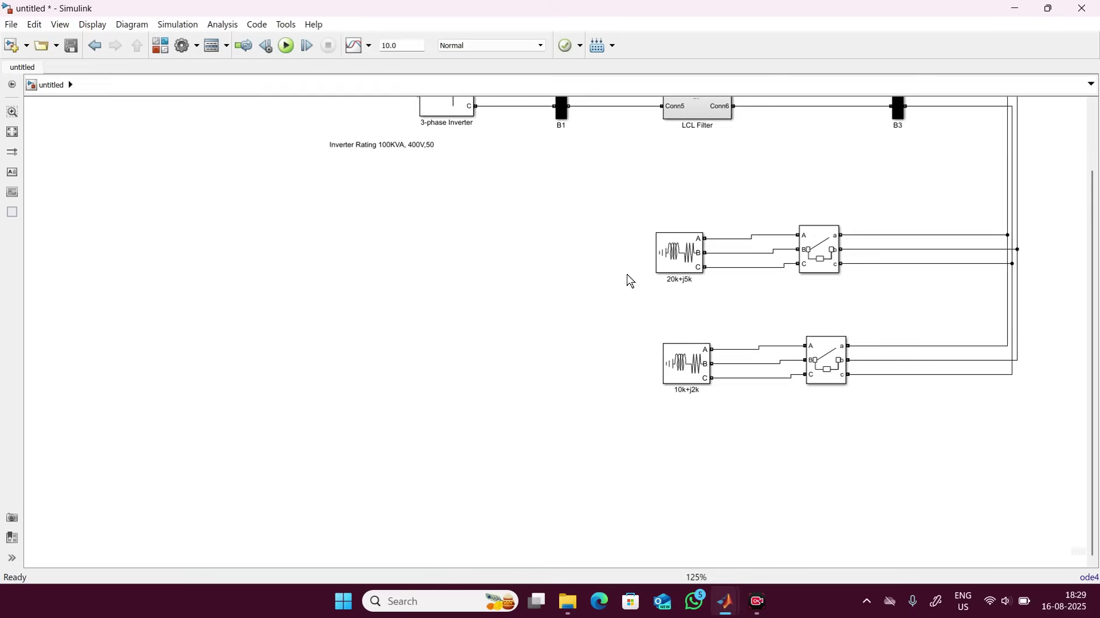
scroll(631, 280, "down", 3)
scroll(631, 280, "up", 2)
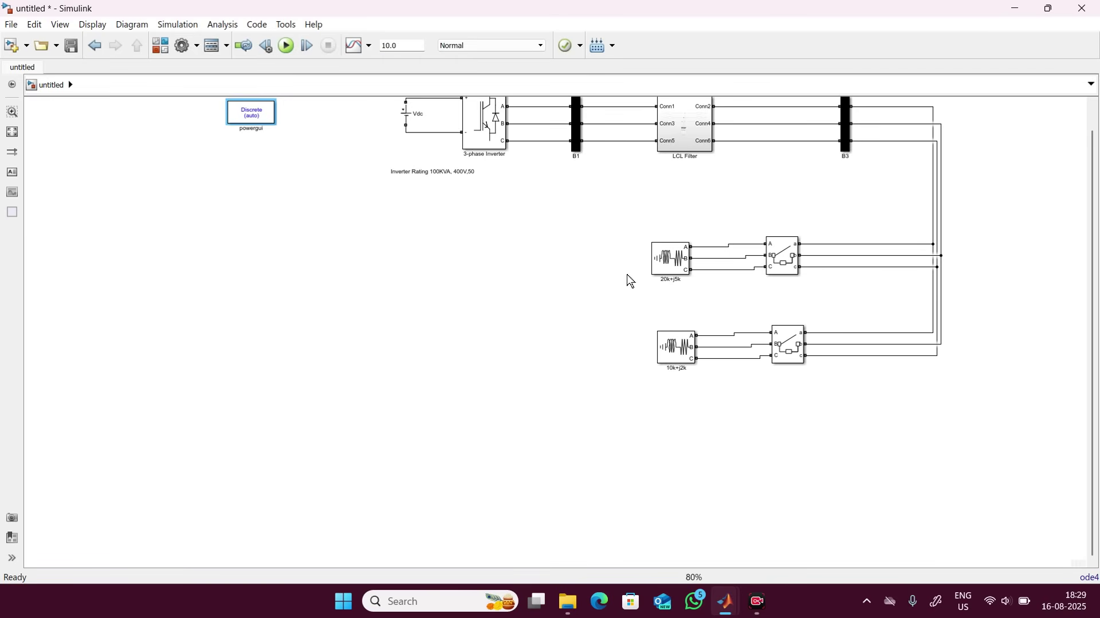
Set the upper Three-Phase Breaker to external switching control so it gains a com input
double_click(782, 248)
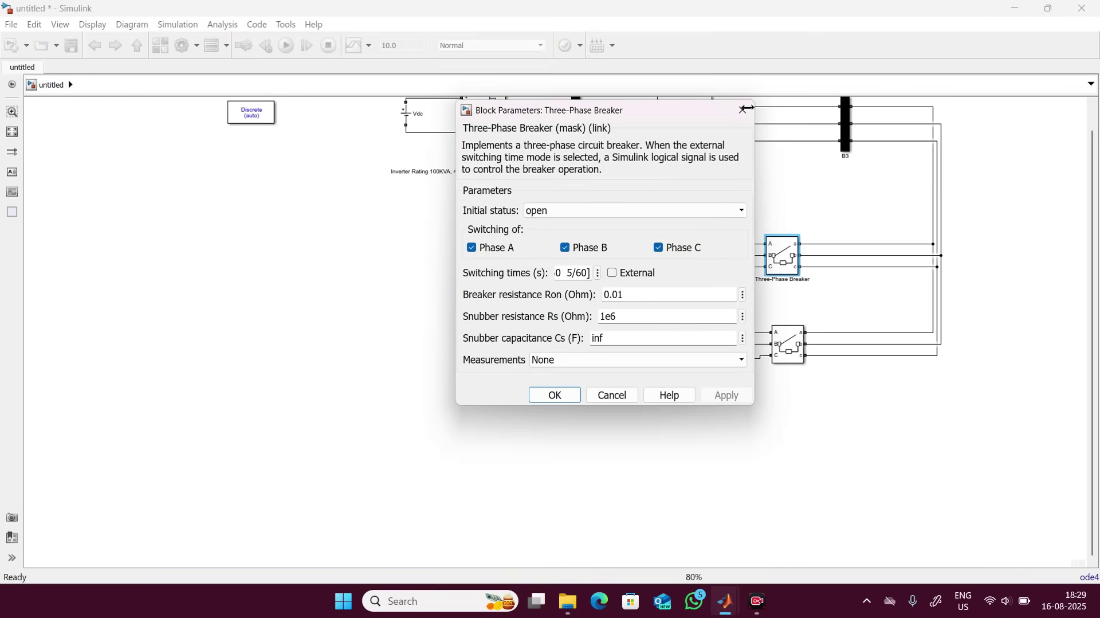
left_click(744, 110)
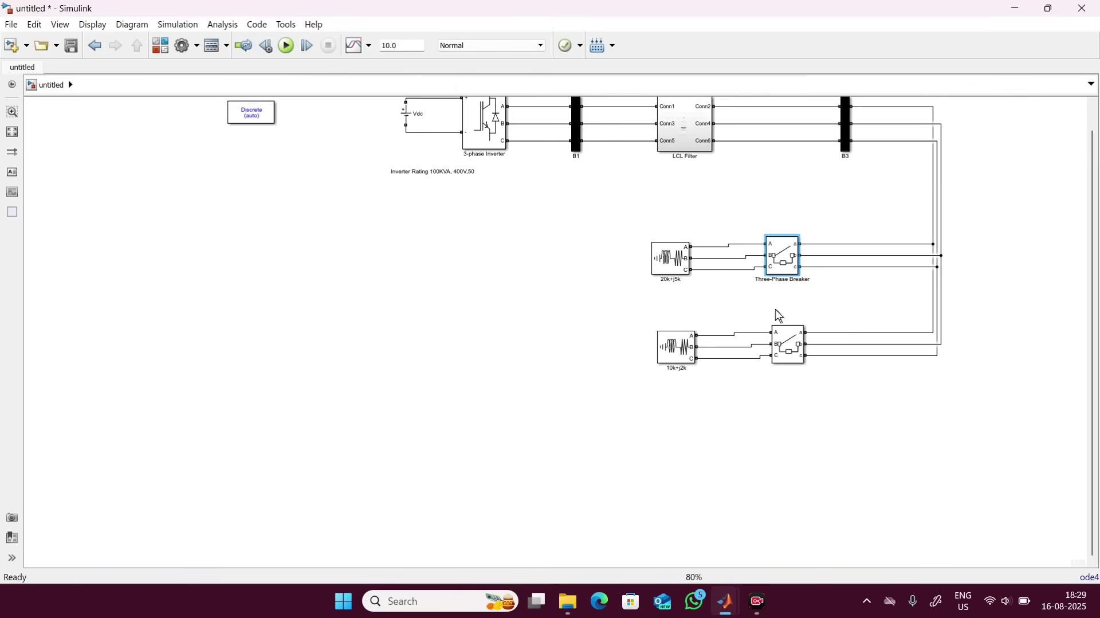
left_click(773, 189)
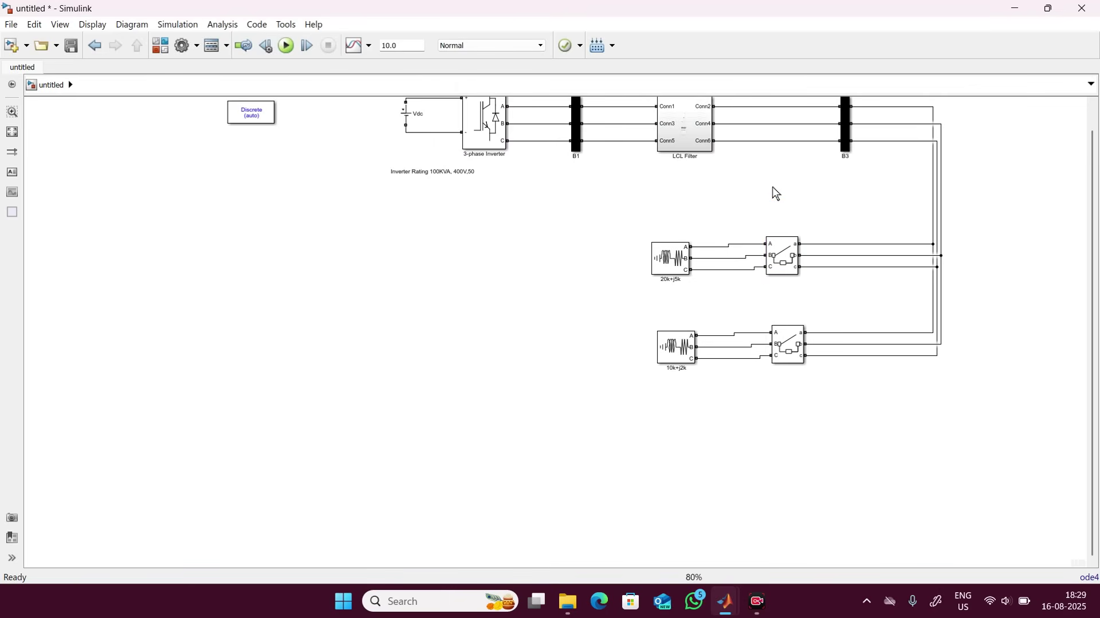
left_click(781, 250)
double_click(780, 250)
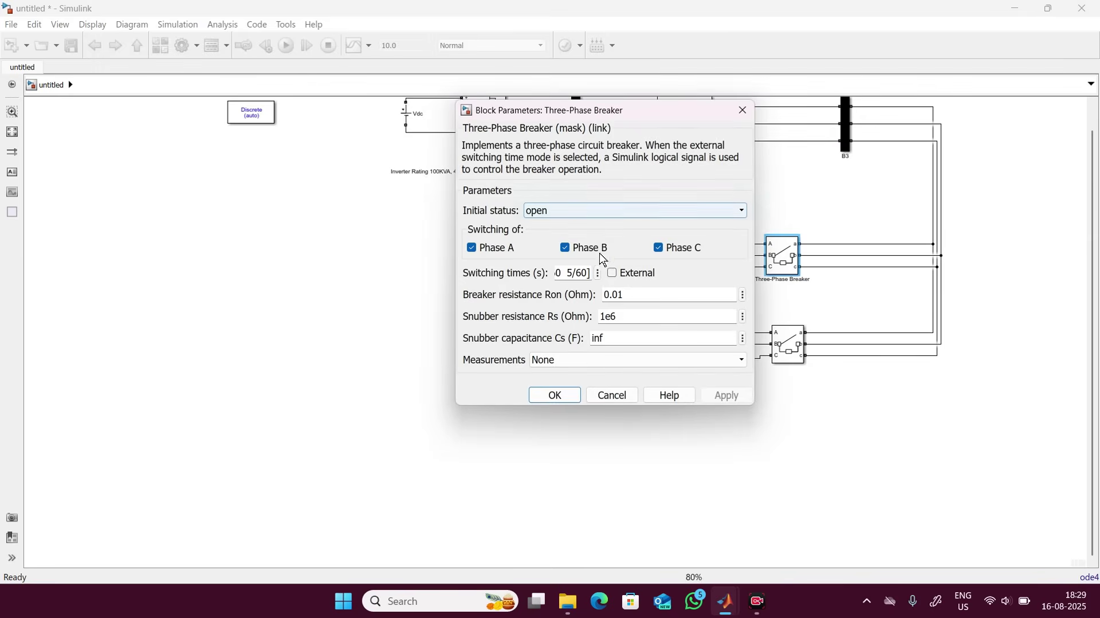
left_click(612, 273)
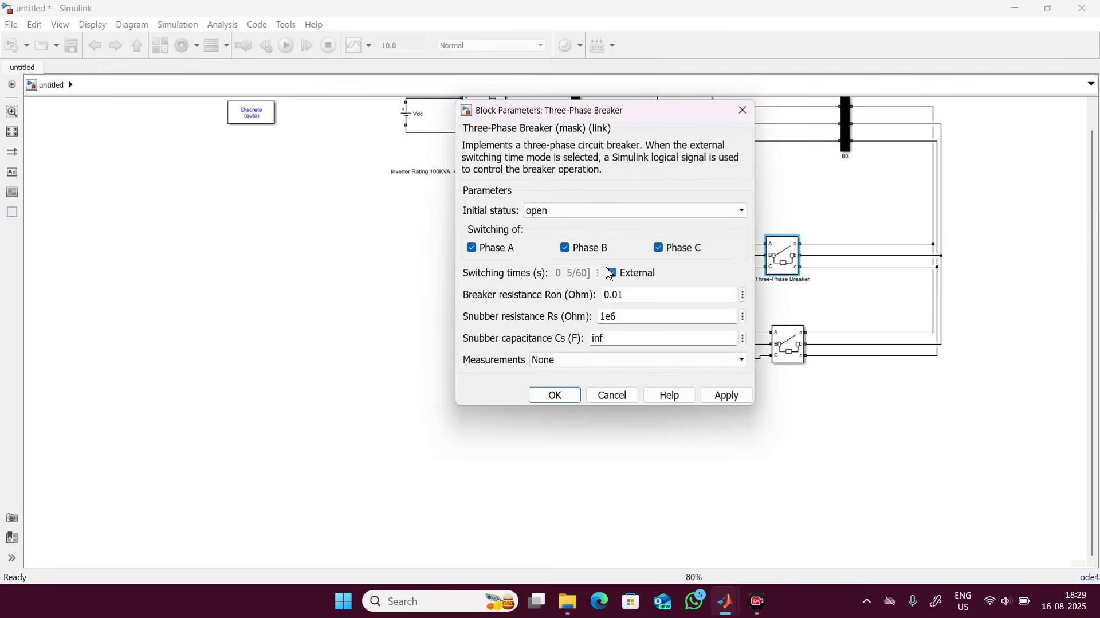
left_click(716, 393)
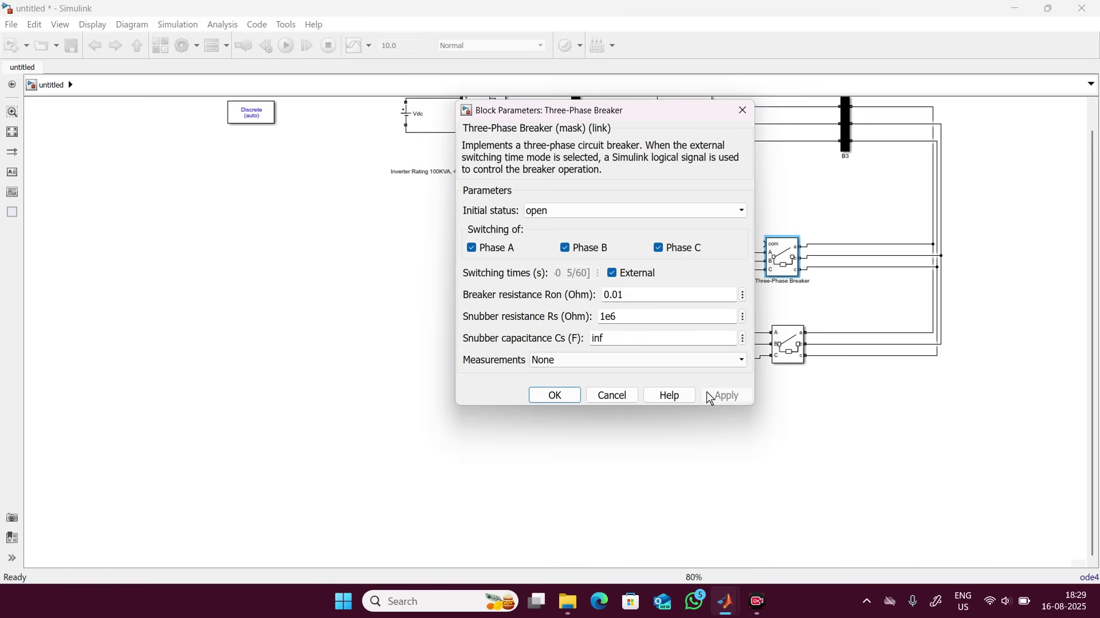
left_click(556, 394)
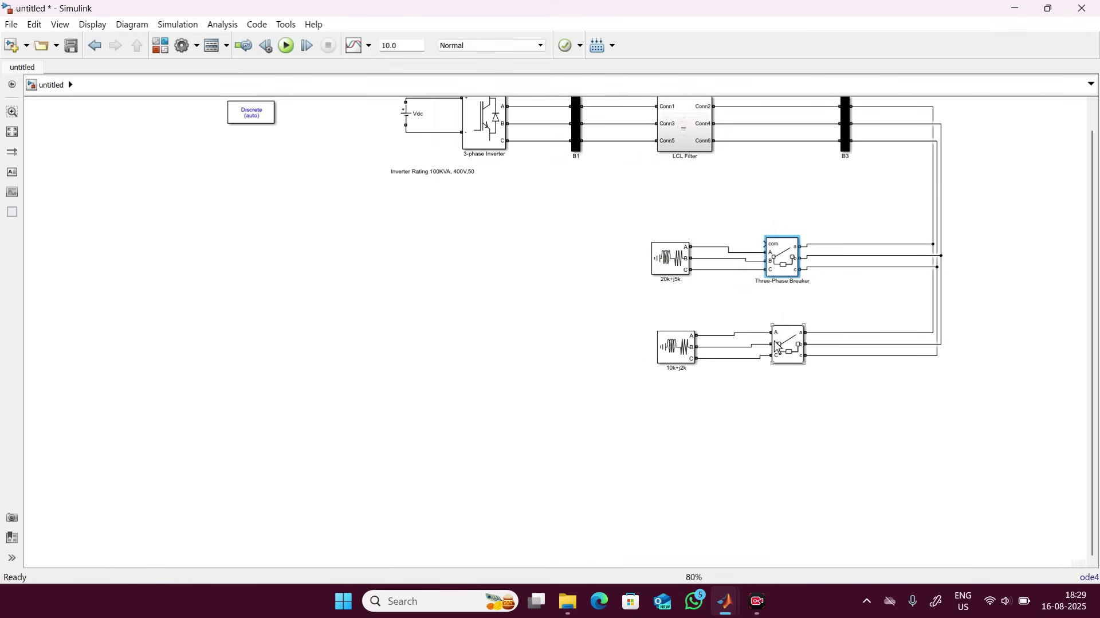
Set Three-Phase Breaker1 to external switching control as well
left_click(782, 343)
double_click(783, 343)
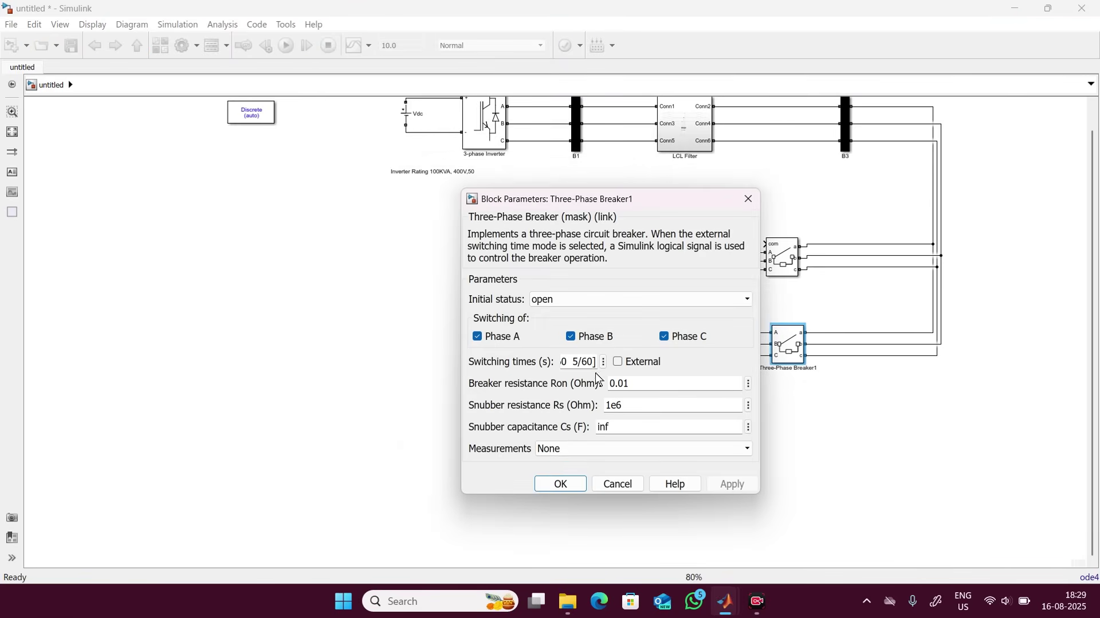
left_click(618, 361)
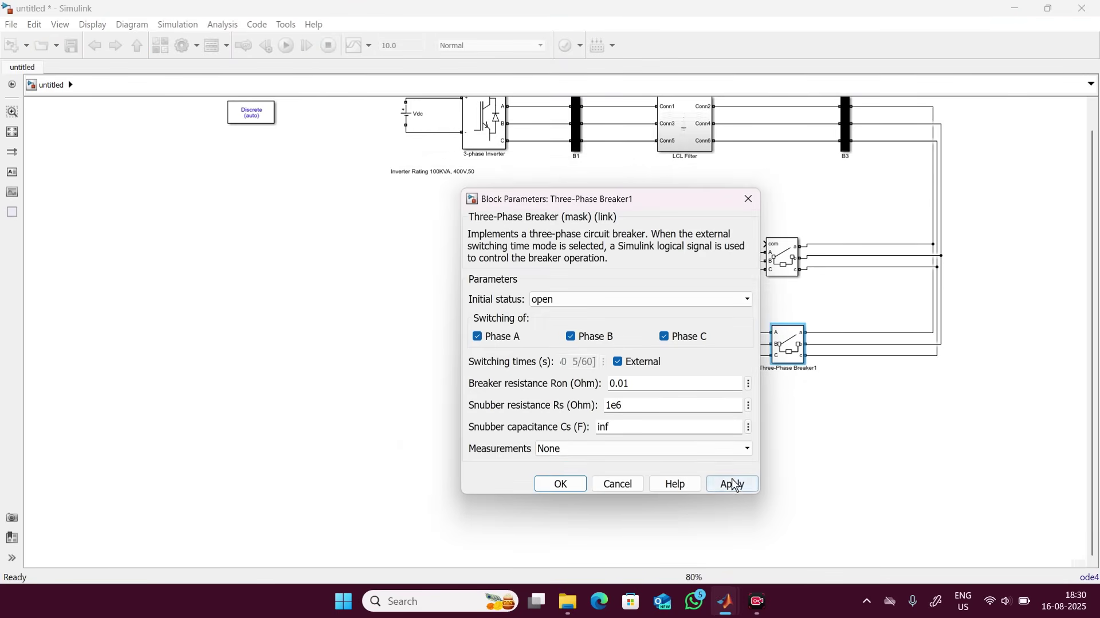
left_click(554, 485)
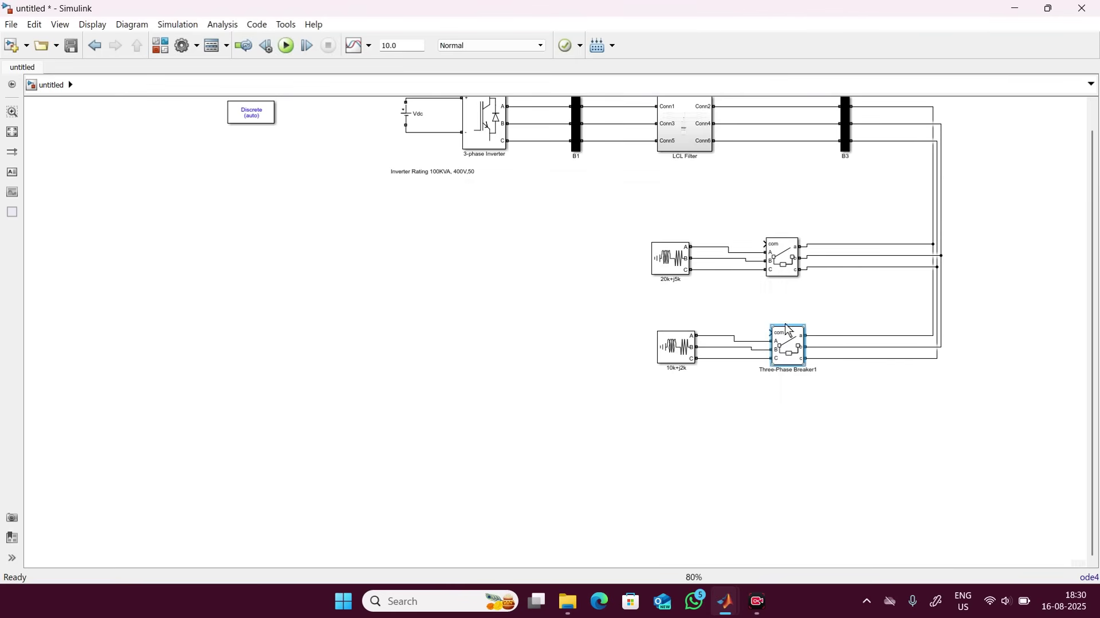
Align the 10k+j2k load block level with its lower breaker
left_click_drag(778, 338, 779, 331)
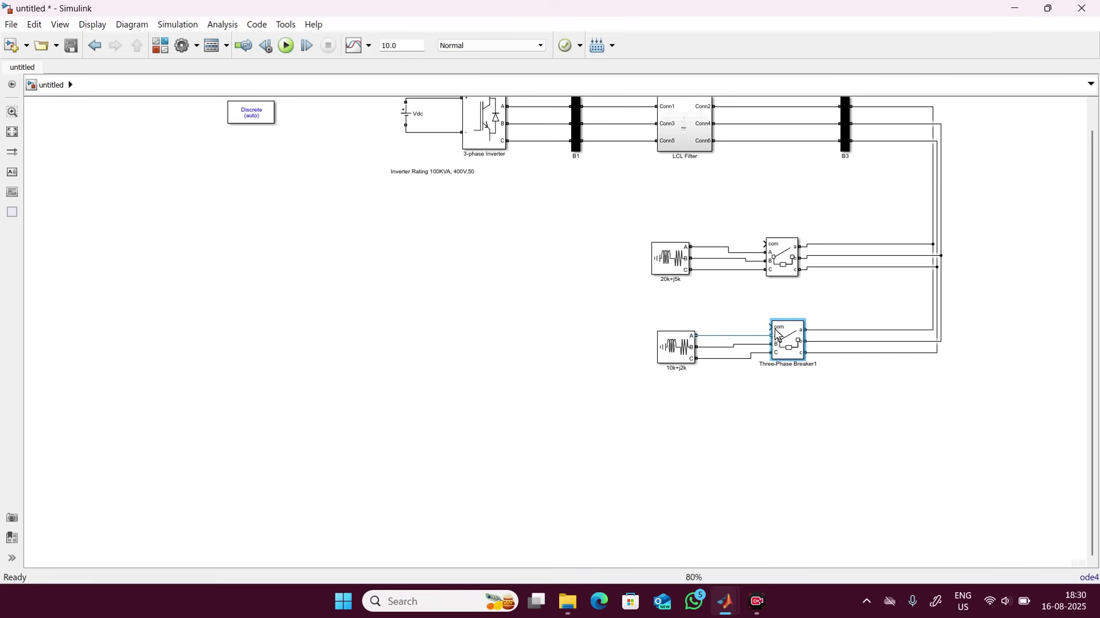
left_click_drag(677, 321, 679, 317)
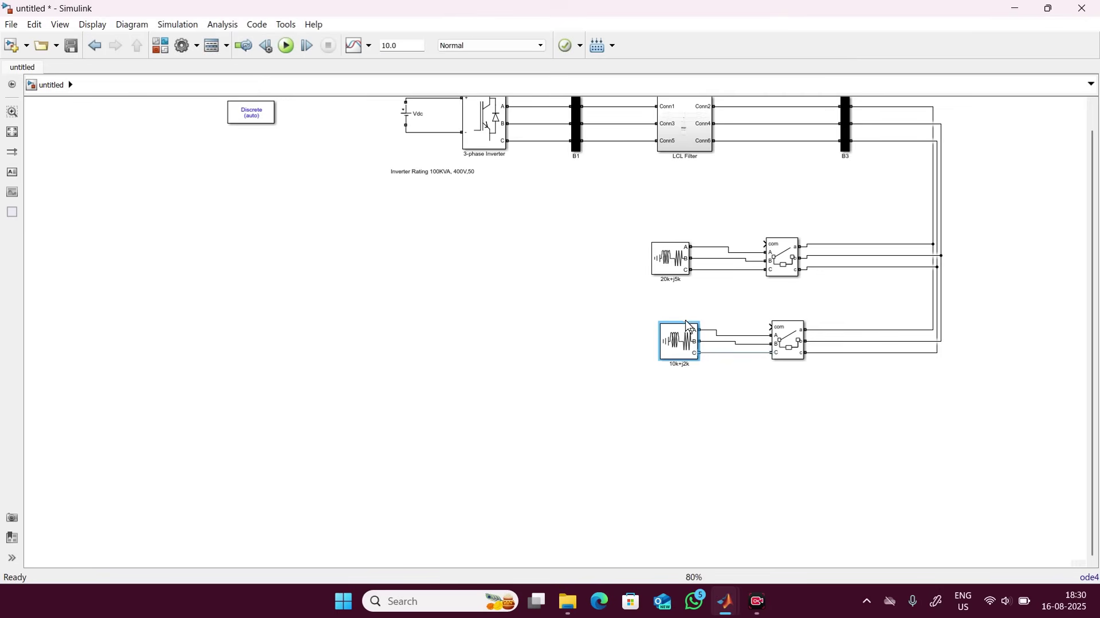
left_click_drag(686, 331, 684, 324)
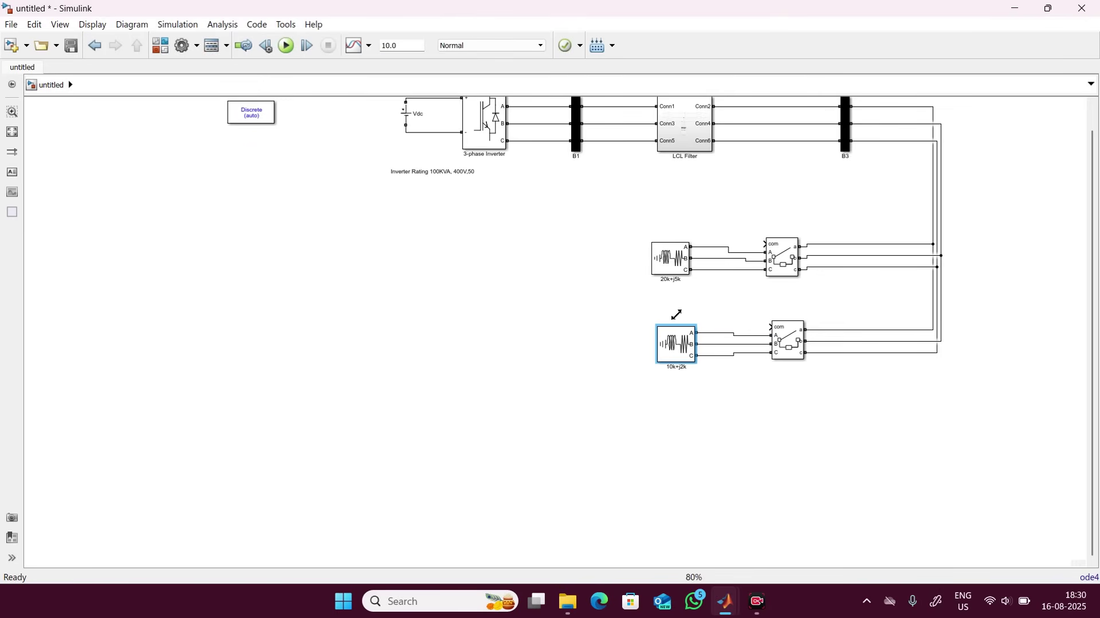
Insert a Constant block and wire it to the upper breaker's com input
double_click(754, 189)
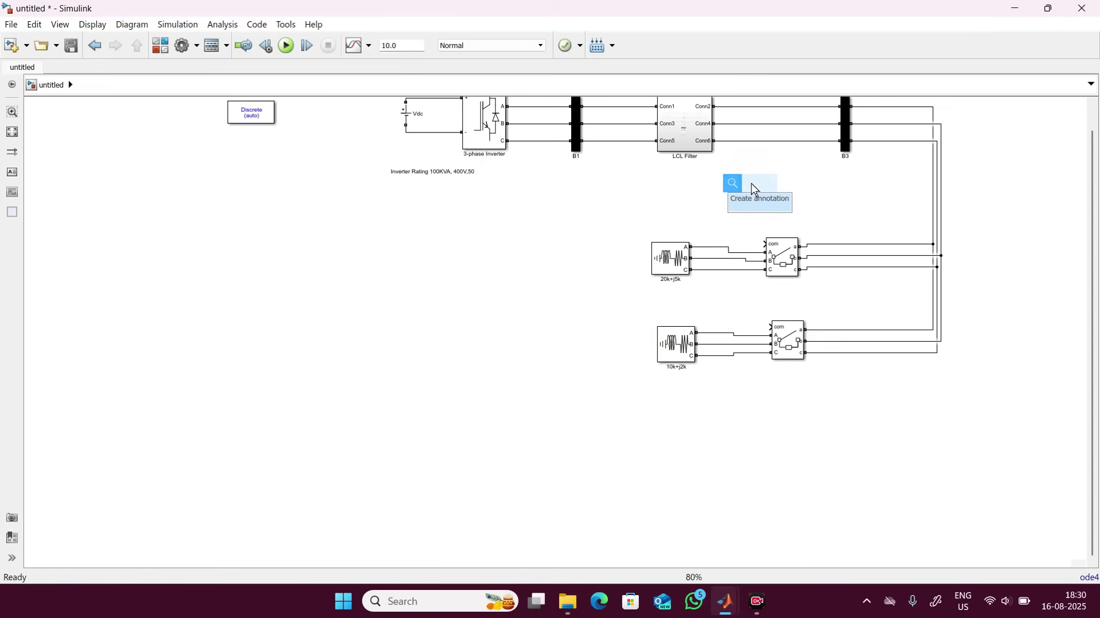
type("constant")
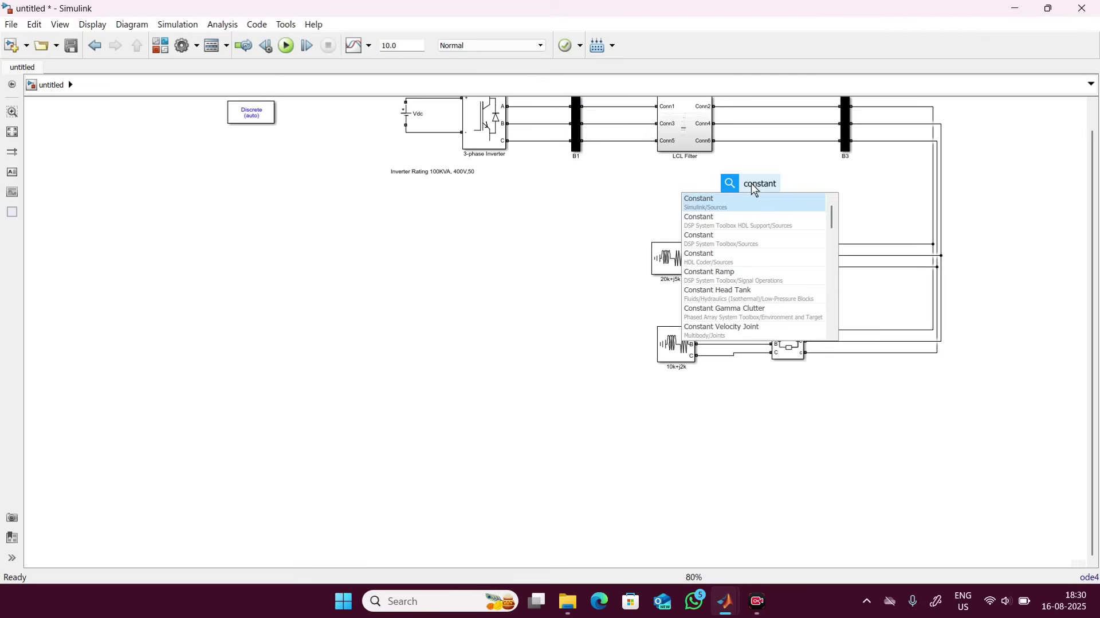
key("Return")
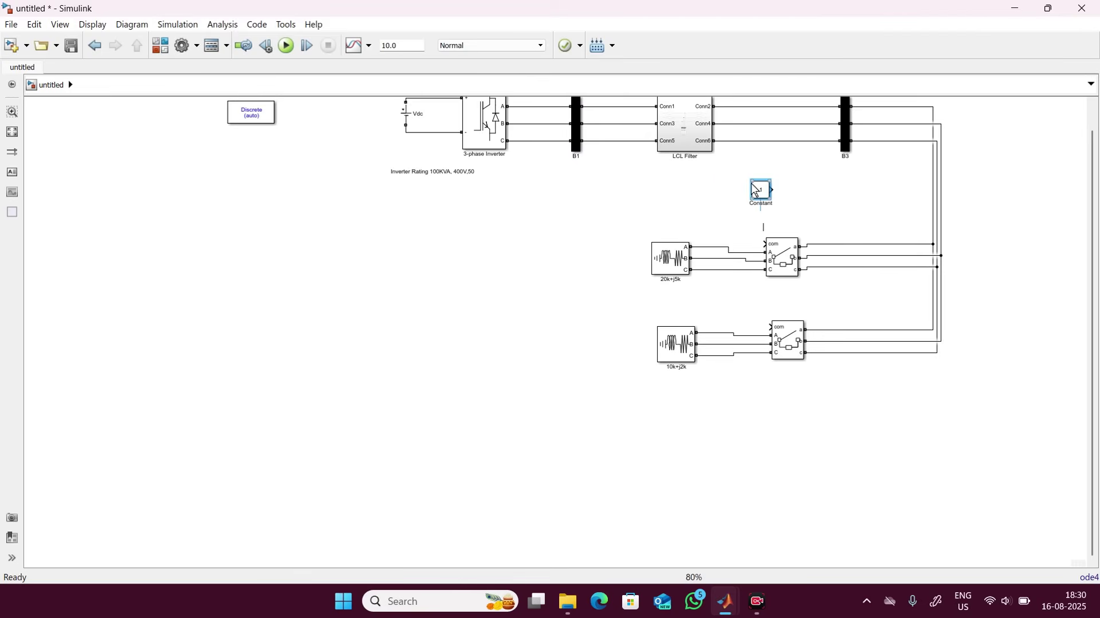
left_click_drag(748, 196, 751, 229)
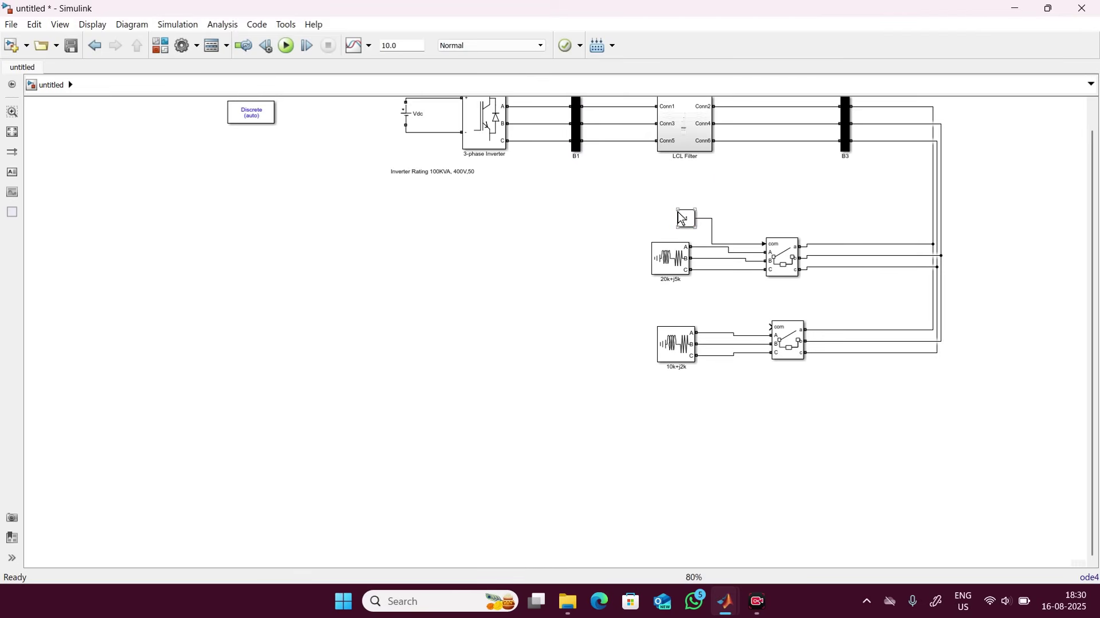
left_click_drag(685, 218, 730, 211)
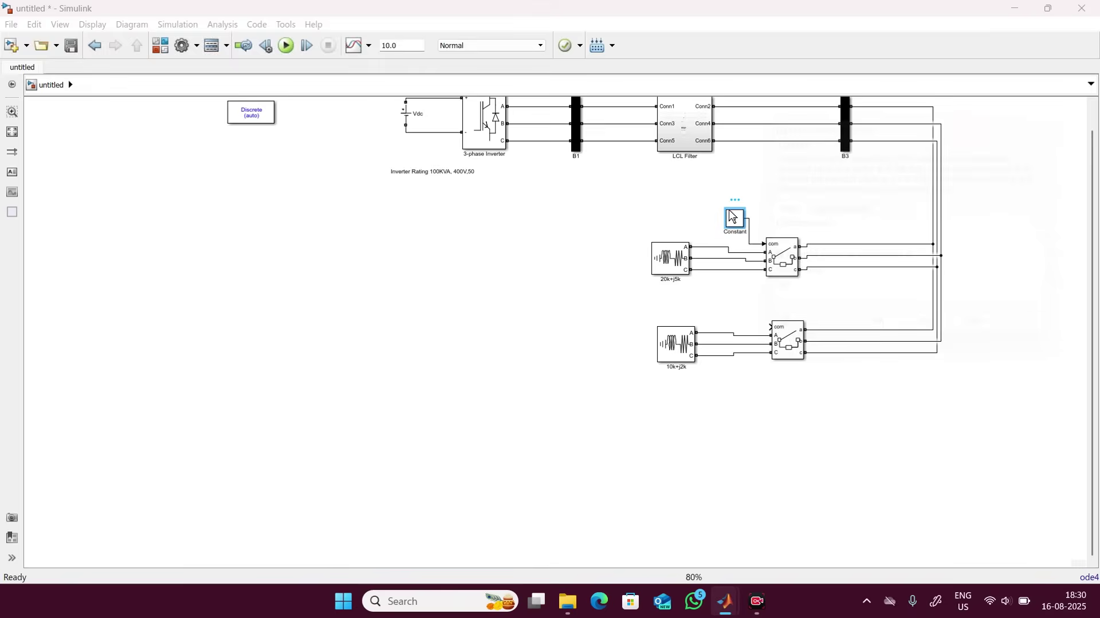
double_click(733, 216)
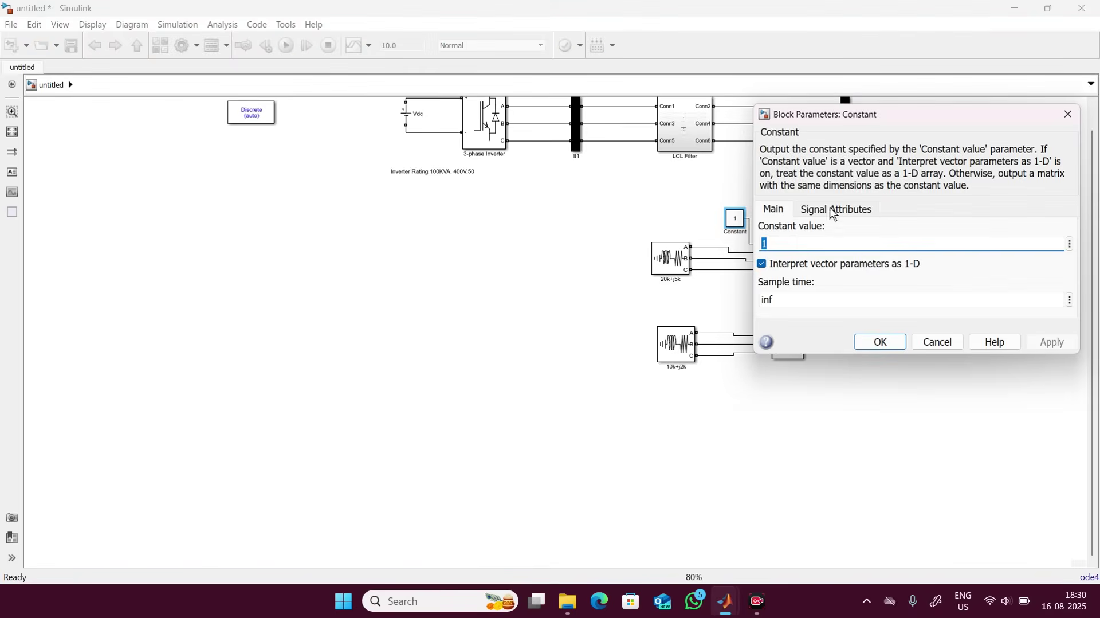
left_click(1065, 114)
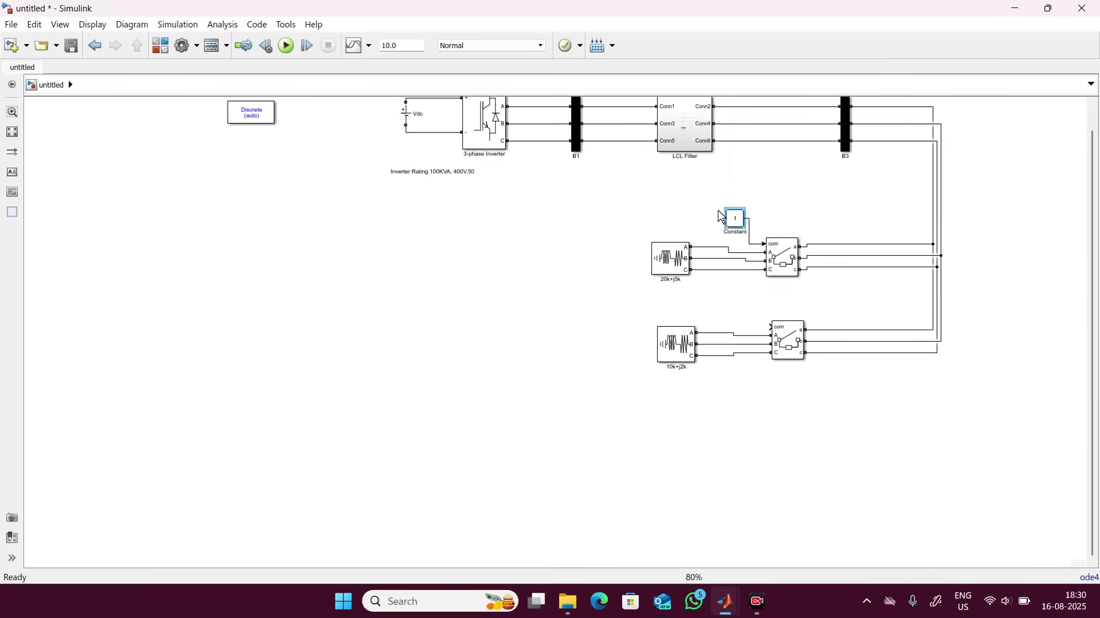
Duplicate the Constant and connect Constant1 to the lower breaker's com input
key("ctrl+c")
key("ctrl+v")
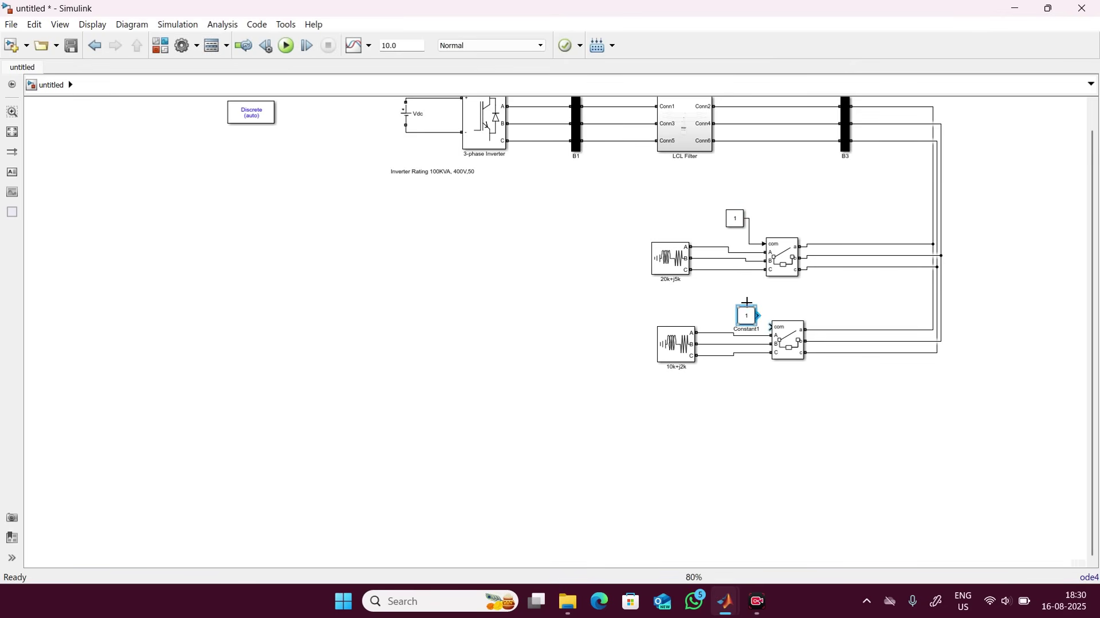
left_click_drag(758, 315, 730, 295)
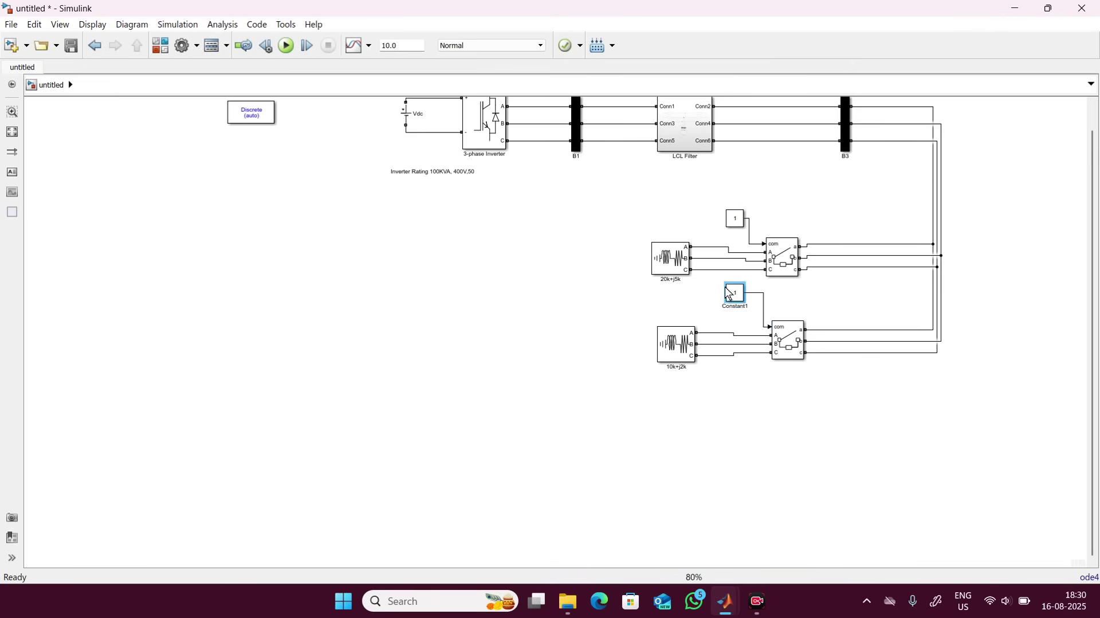
Set the values of both Constant1 and the upper Constant to 0
double_click(730, 294)
type("0")
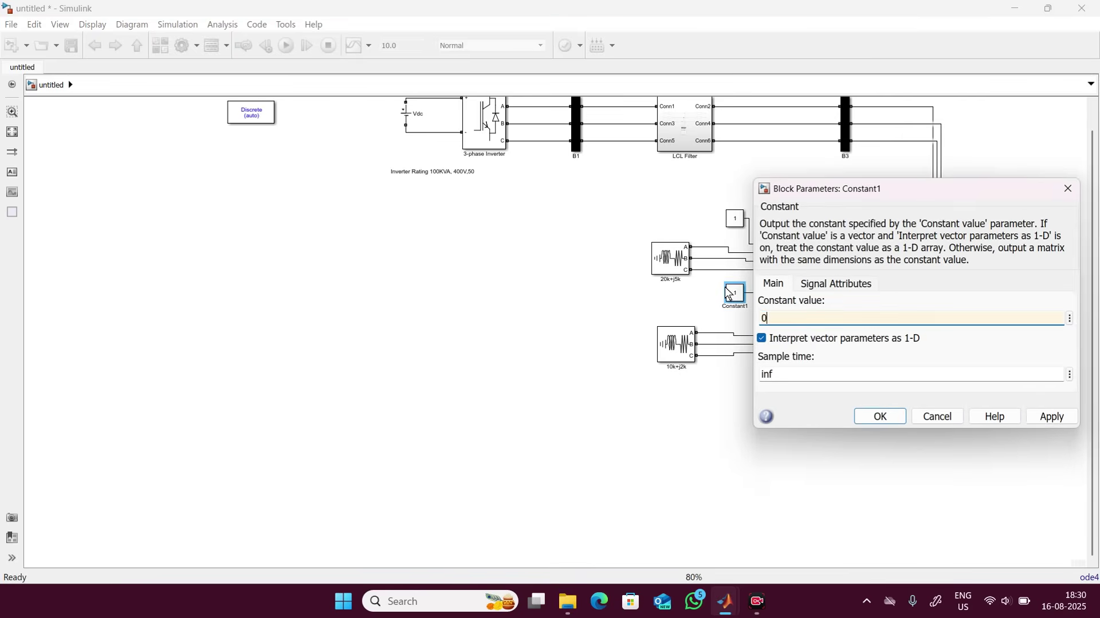
key("Return")
double_click(732, 219)
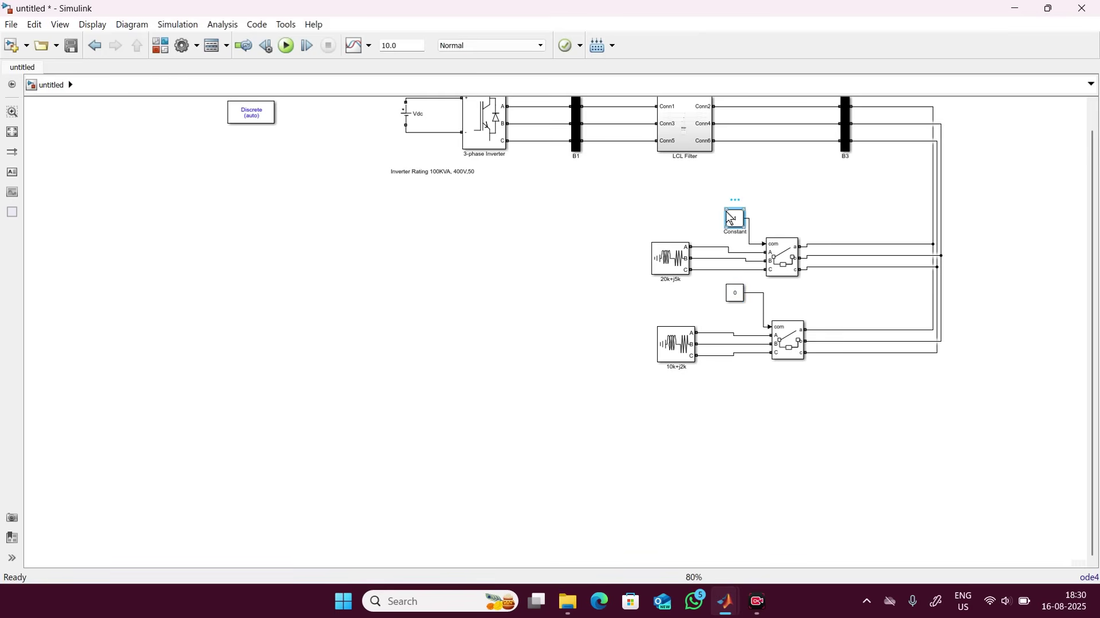
type("0")
key("Return")
left_click(820, 403)
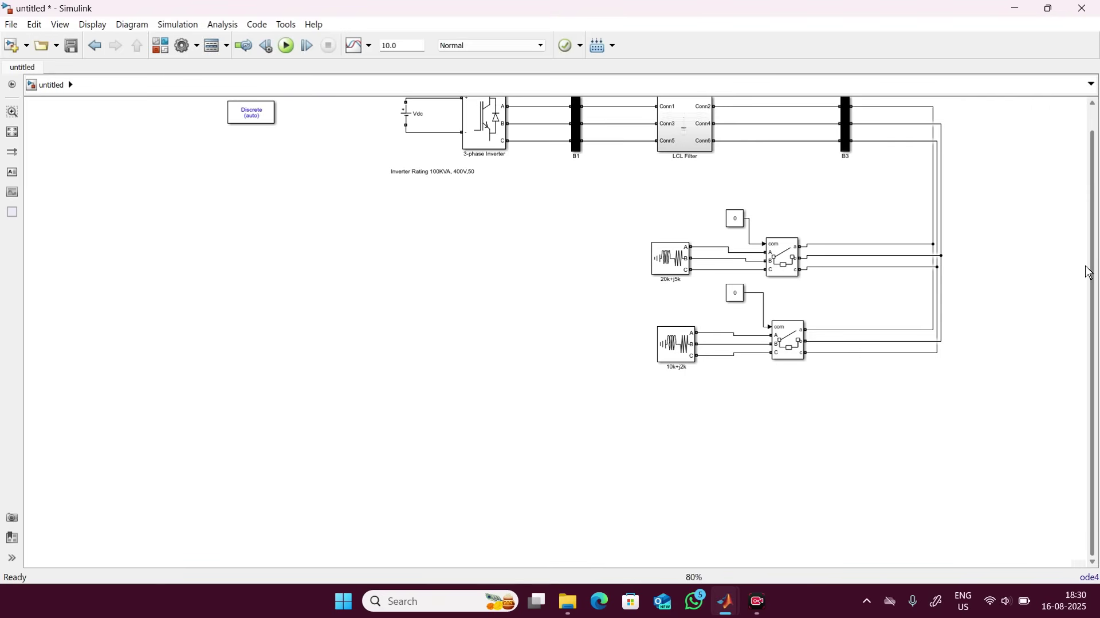
scroll(1075, 223, "up", 1)
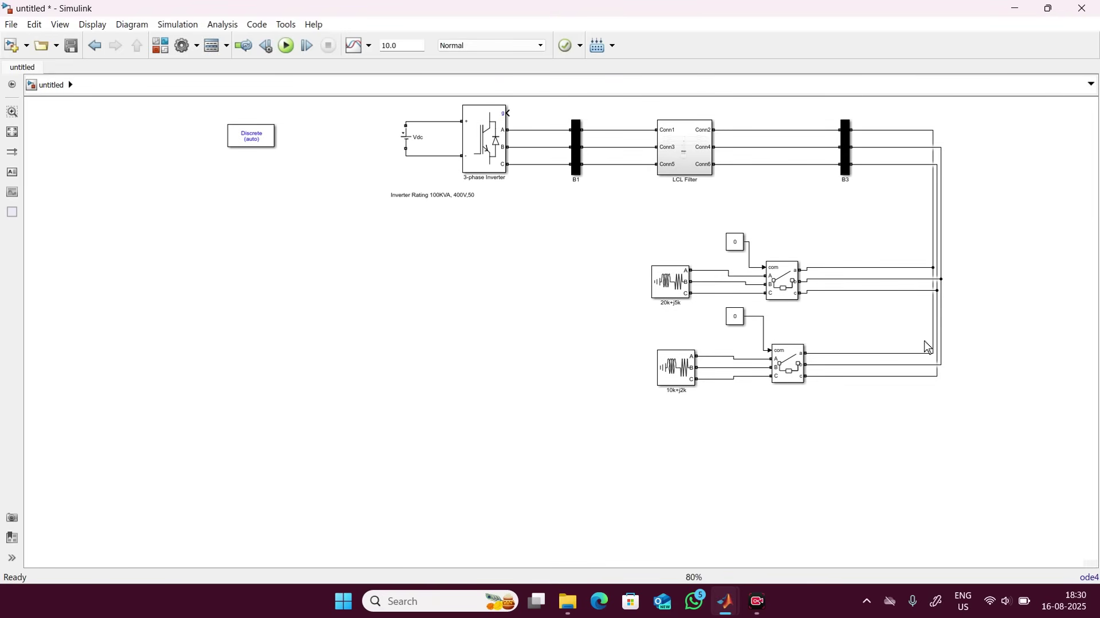